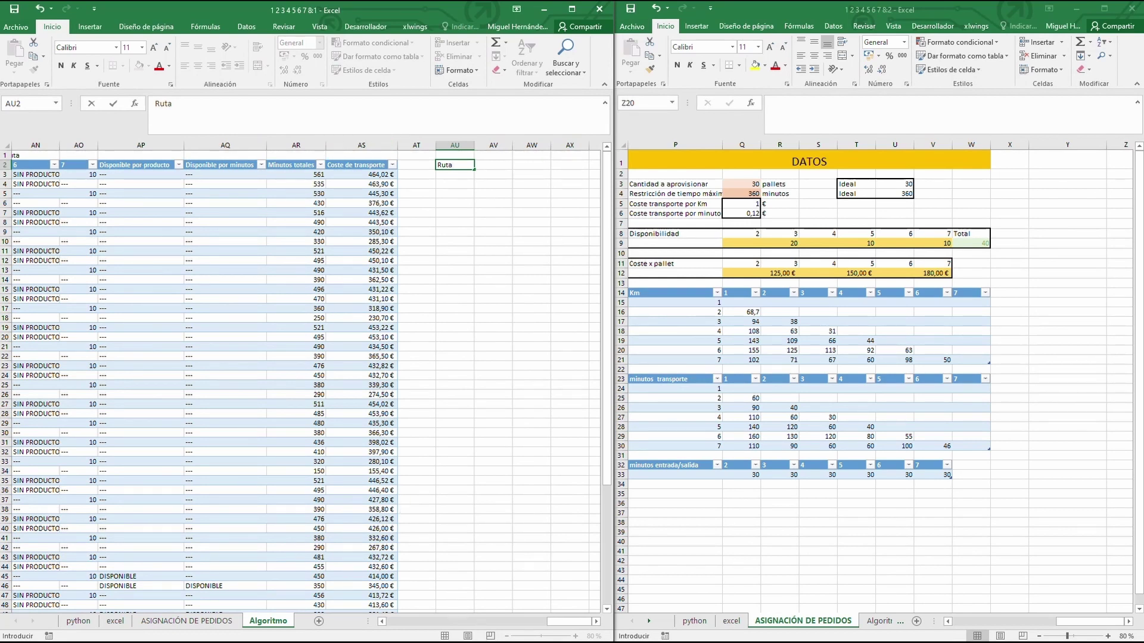
# Confirm the Ruta heading in AU2 and enter the formula =A3 in AU3 beneath it.
pyautogui.click(596, 623)
pyautogui.click(595, 623)
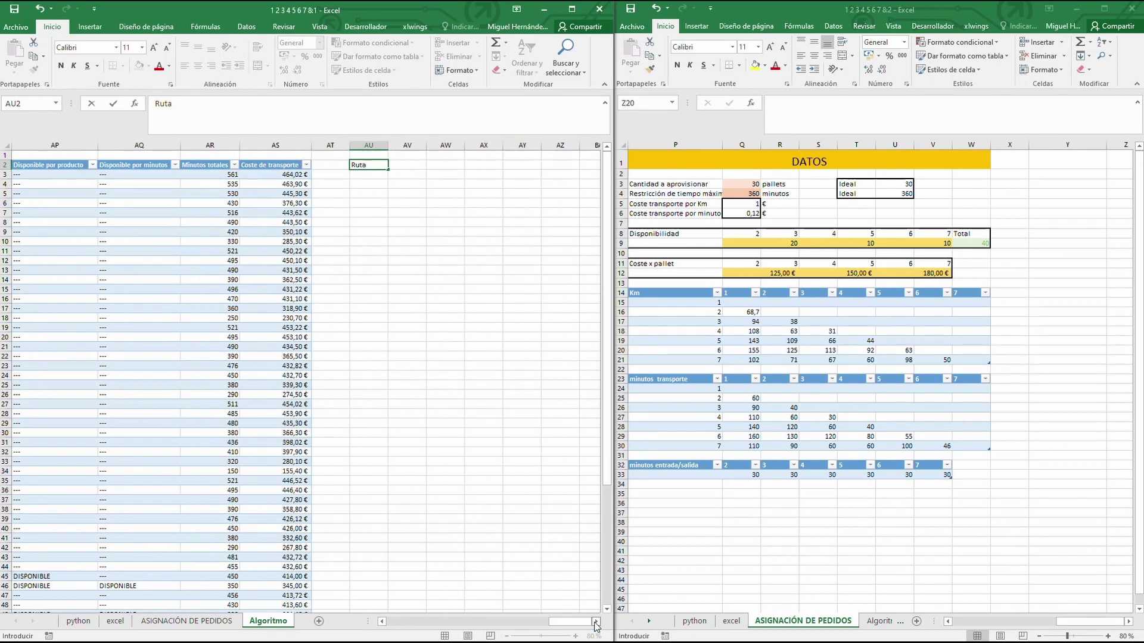
pyautogui.click(595, 623)
pyautogui.click(286, 174)
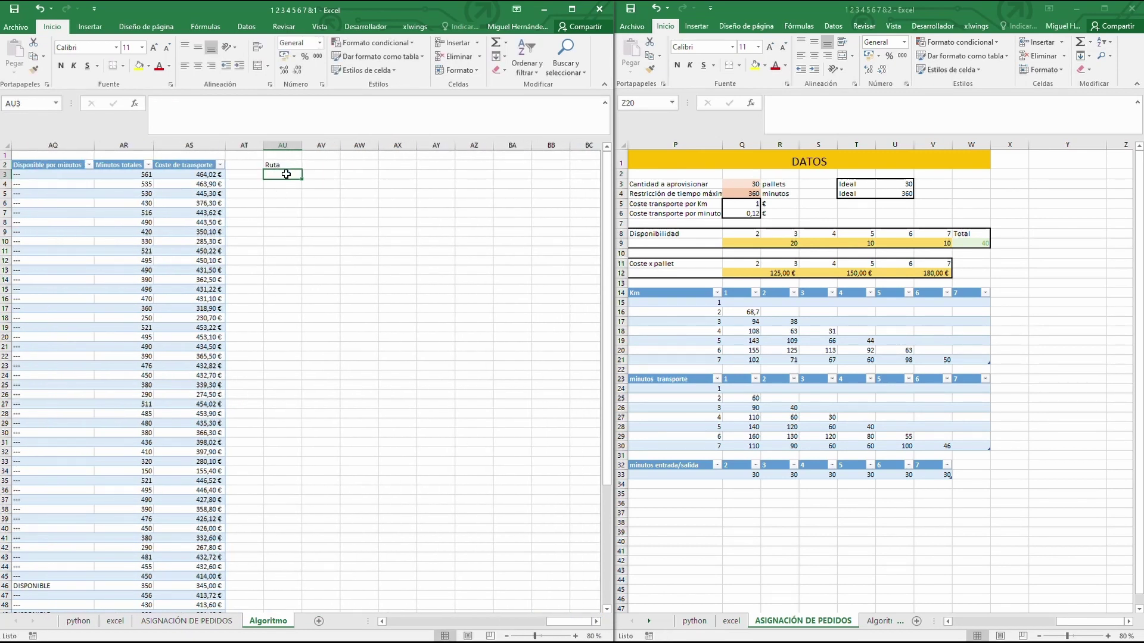
pyautogui.write('=')
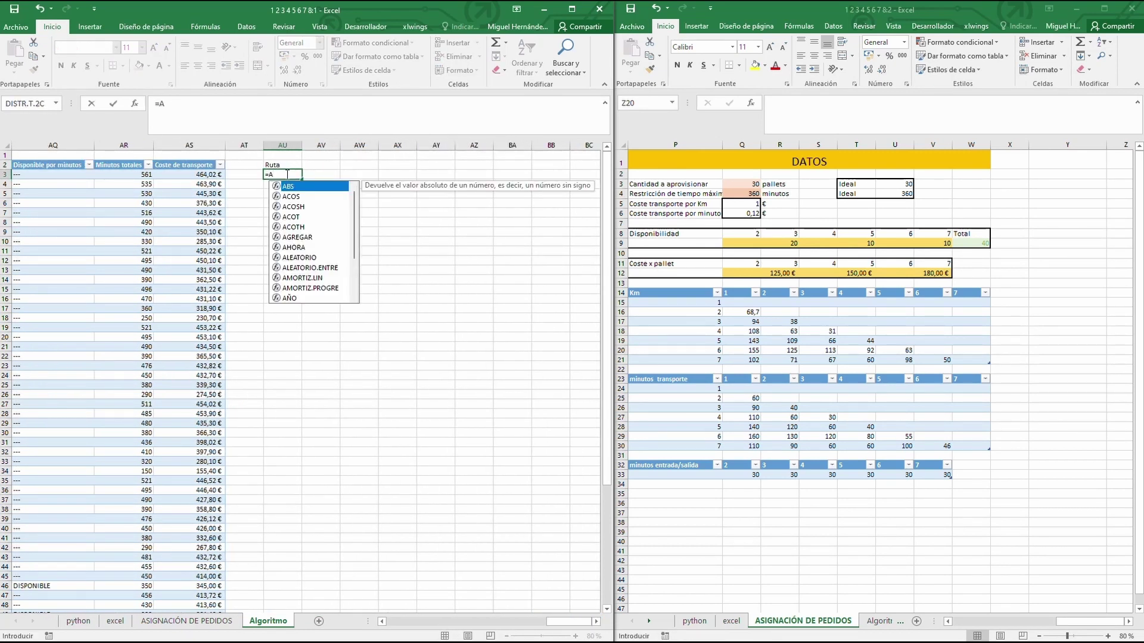
pyautogui.write('A3')
pyautogui.press('Return')
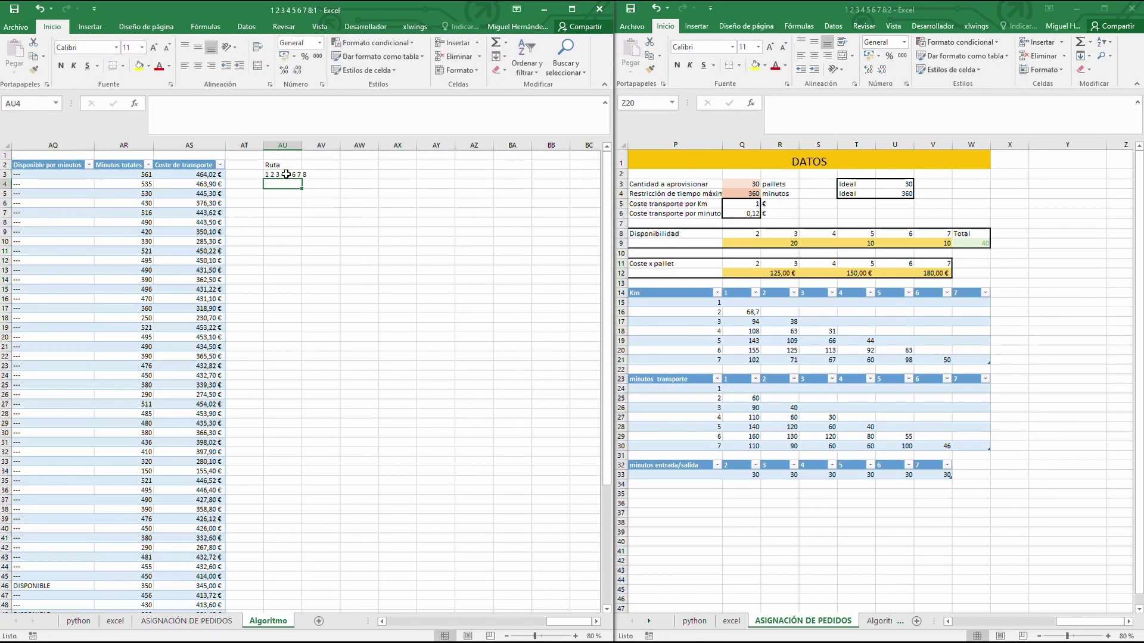
# Widen column AU to fit the route text and fill the AU3 formula down for all the routes.
pyautogui.moveTo(301, 146); pyautogui.dragTo(285, 552)
pyautogui.click(283, 175)
pyautogui.scroll(6, 285, 387)
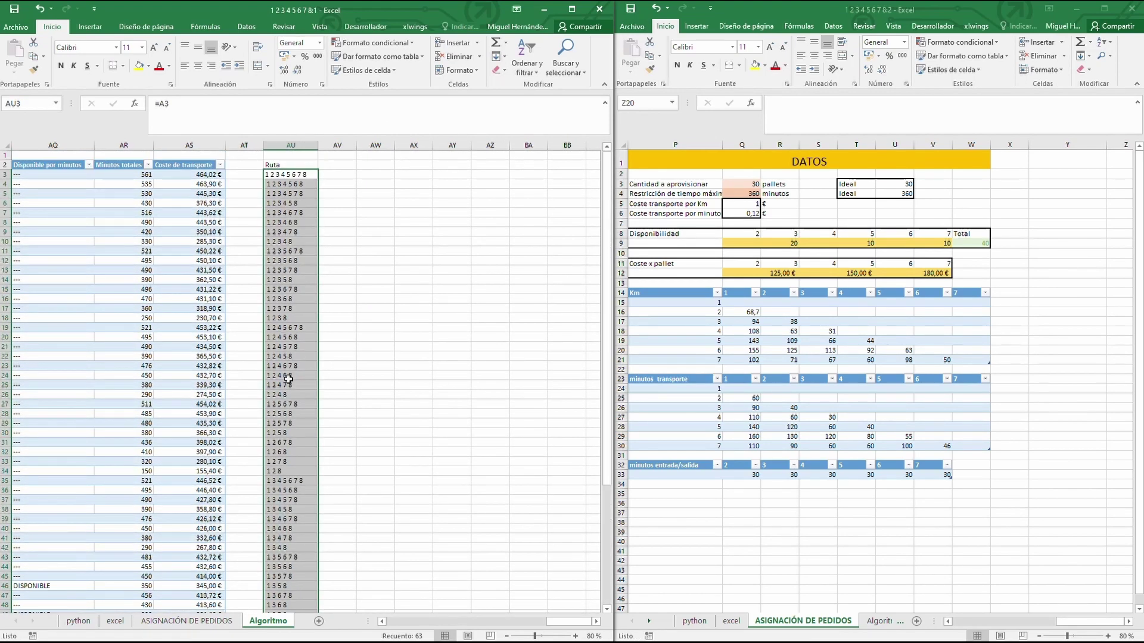
# Enter the title ORDEN DE PRIORIDAD PARA PEDIR in cell AV1.
pyautogui.click(337, 156)
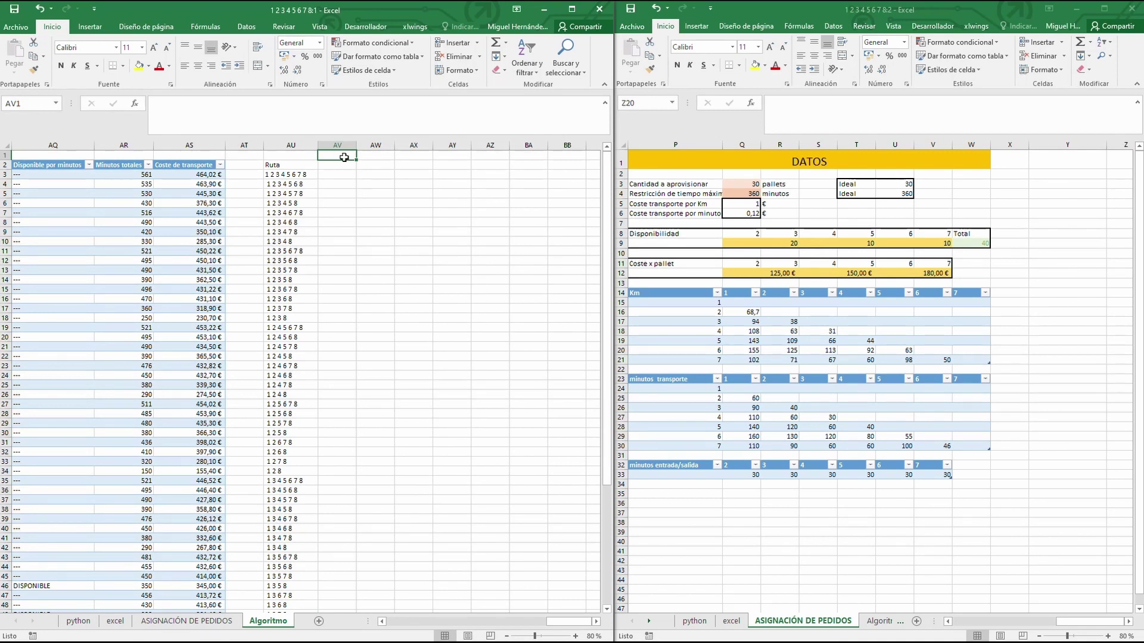
pyautogui.write('o')
pyautogui.press('capslock')
pyautogui.write('ORDEN')
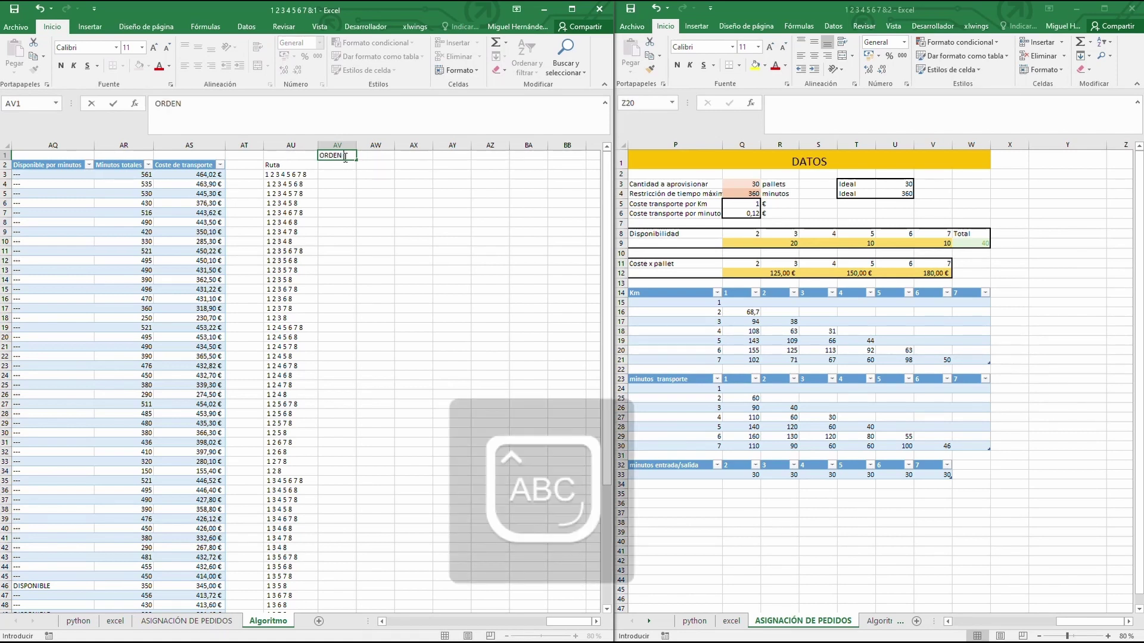
pyautogui.write(' DE PRIORIDAD PARA PEDIR')
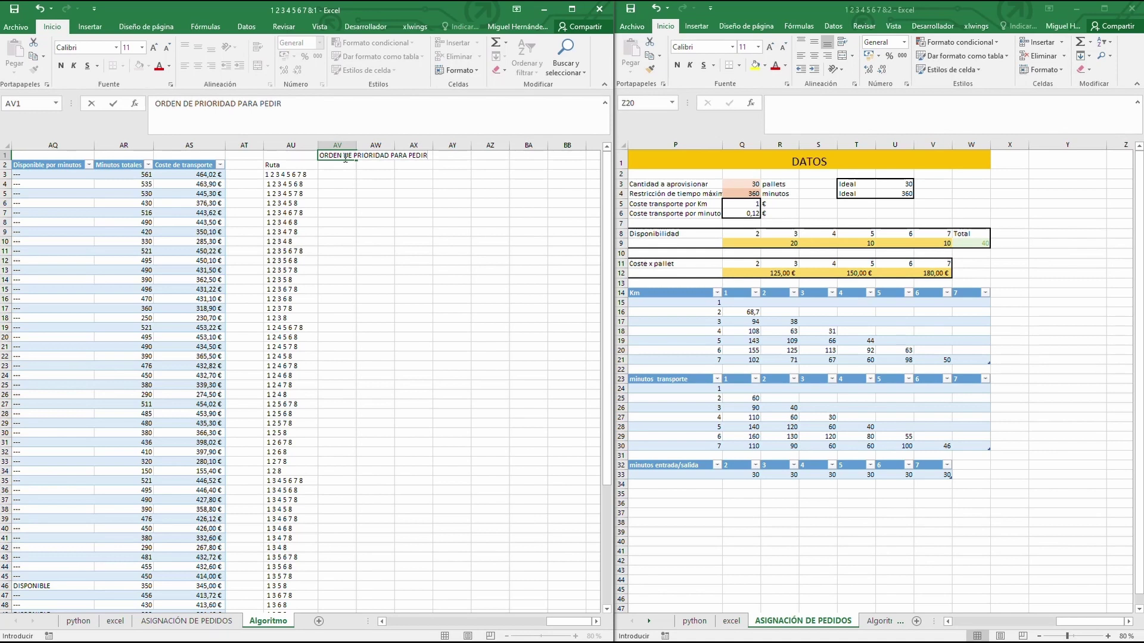
pyautogui.press('Return')
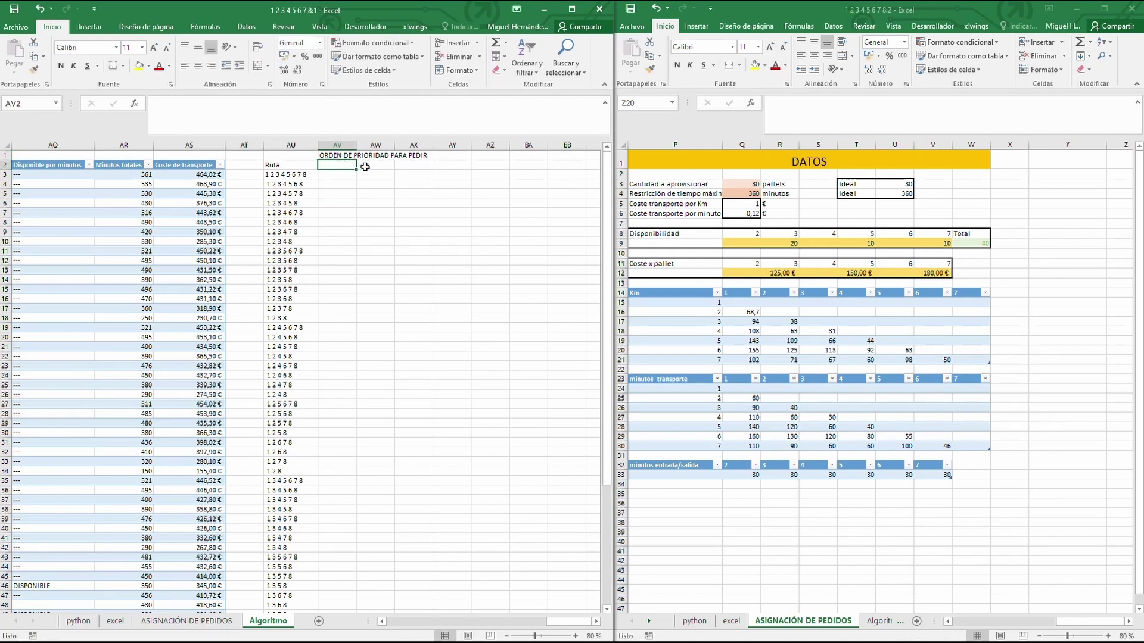
# Enter the column headings 2, 3, 4, 5, 6 and 7 across AV2 to BA2.
pyautogui.write('2')
pyautogui.press('Tab')
pyautogui.write('3')
pyautogui.press('Tab')
pyautogui.write('4')
pyautogui.press('Tab')
pyautogui.write('5')
pyautogui.press('Tab')
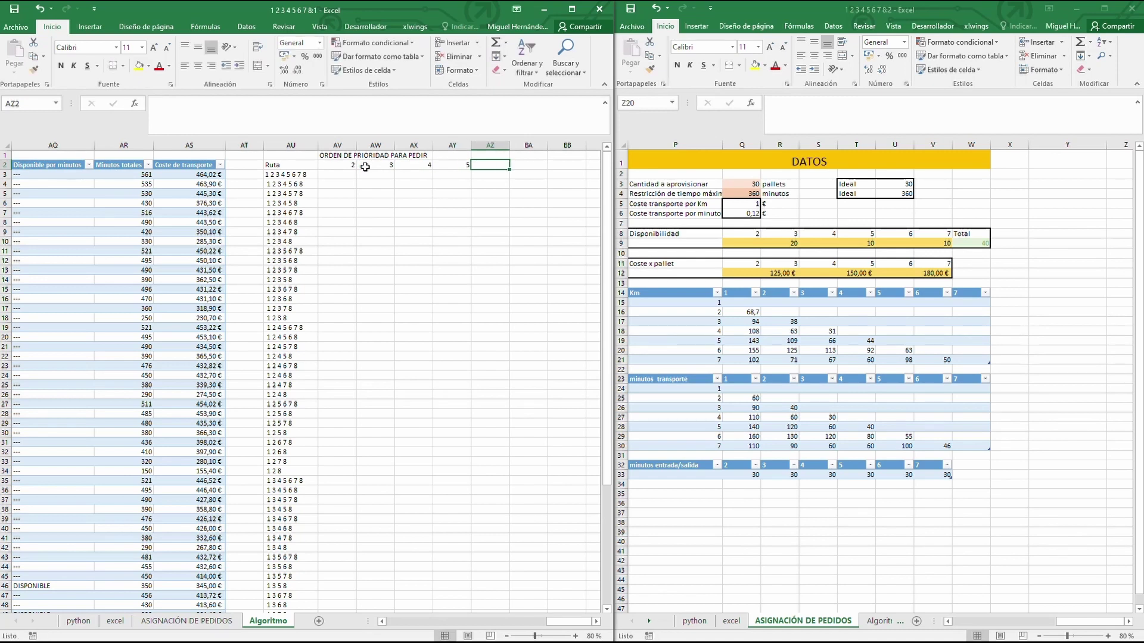
pyautogui.write('6')
pyautogui.press('Tab')
pyautogui.write('7')
pyautogui.press('Left')
# For the first route, enter --- as text in AV3 and priority 1 in AW3.
pyautogui.click(346, 174)
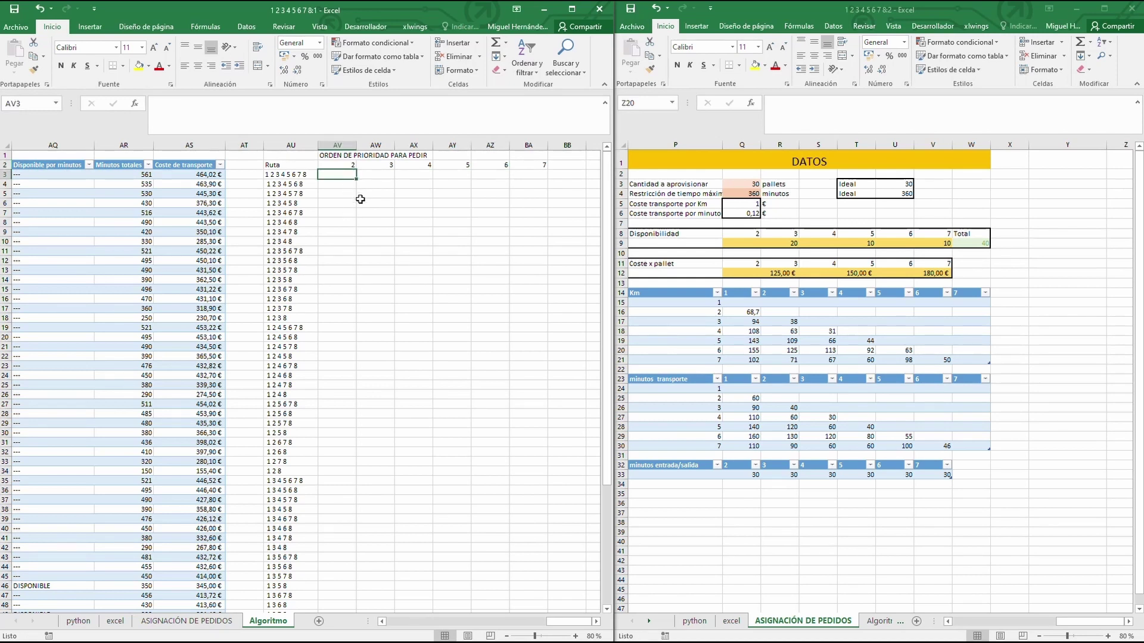
pyautogui.write("'---")
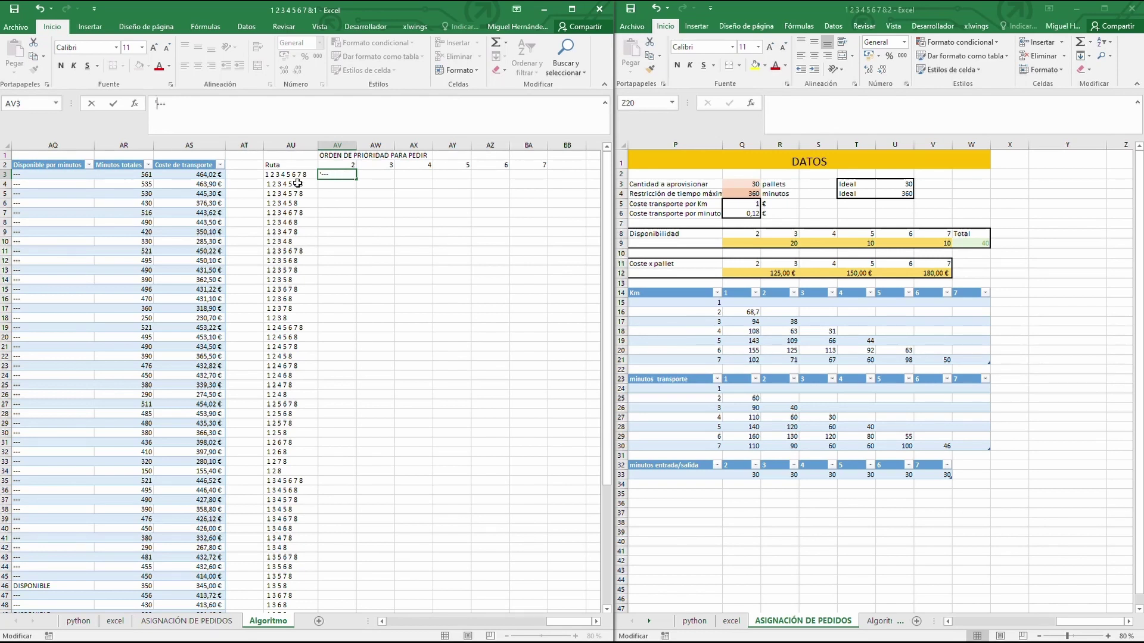
pyautogui.click(335, 183)
pyautogui.click(372, 174)
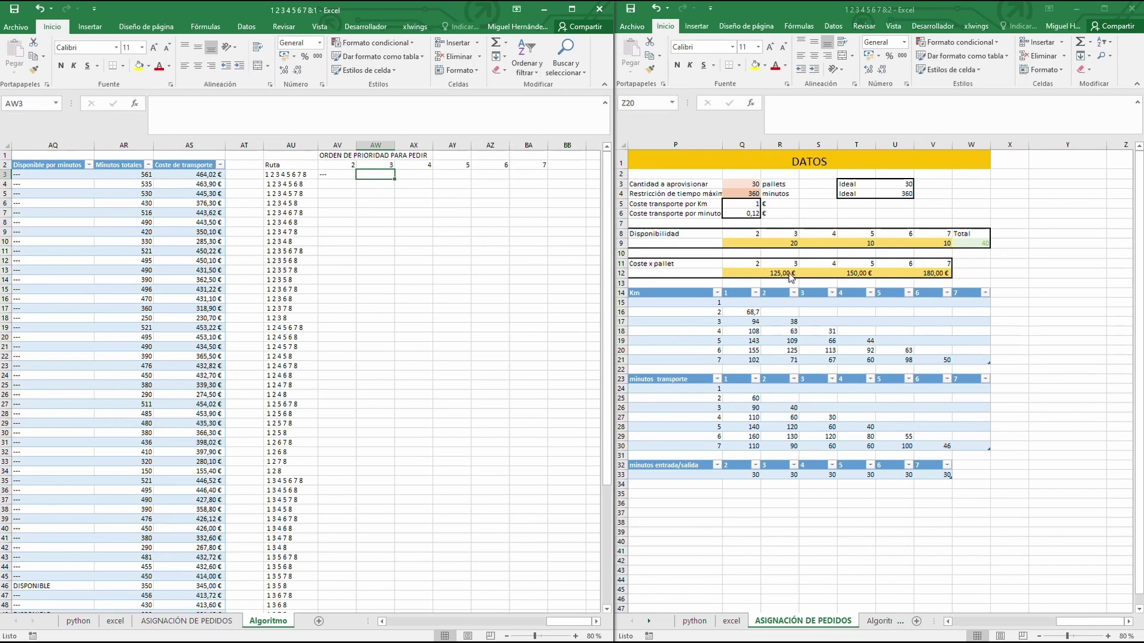
pyautogui.write('1')
pyautogui.click(381, 174)
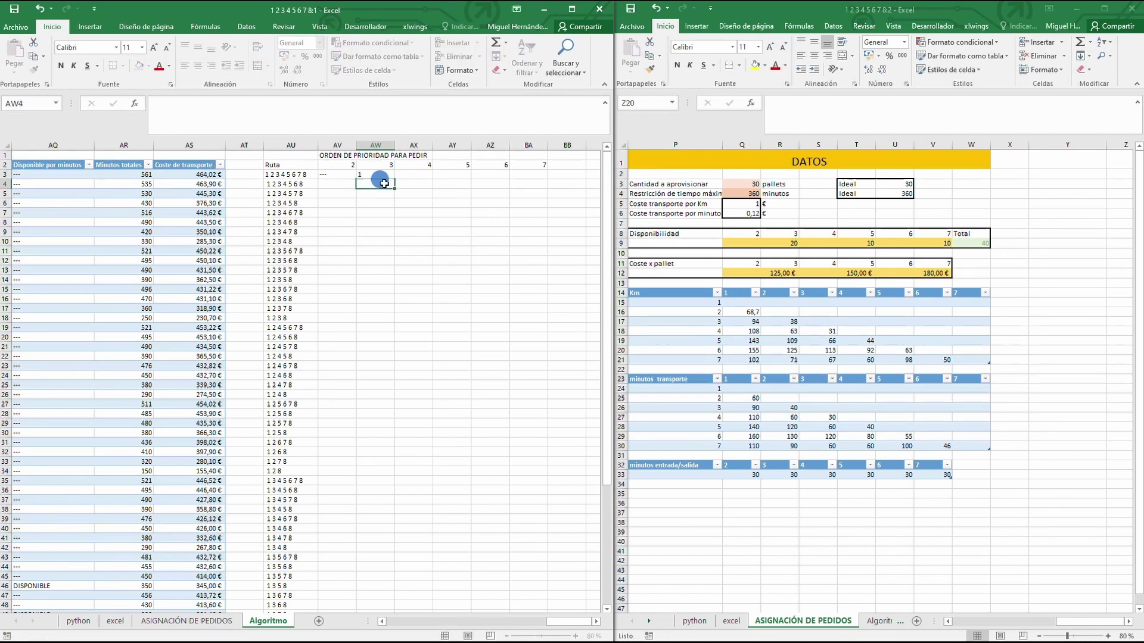
# Enter --- as text in AX3, under heading 4 of the first route.
pyautogui.click(415, 173)
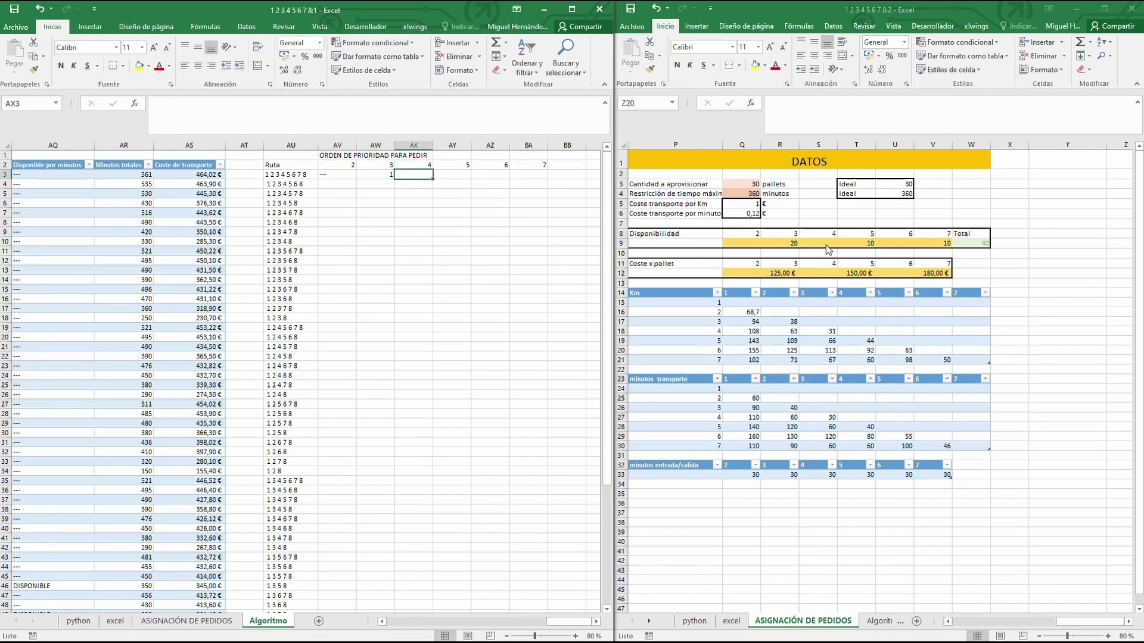
pyautogui.doubleClick(419, 176)
pyautogui.write('---')
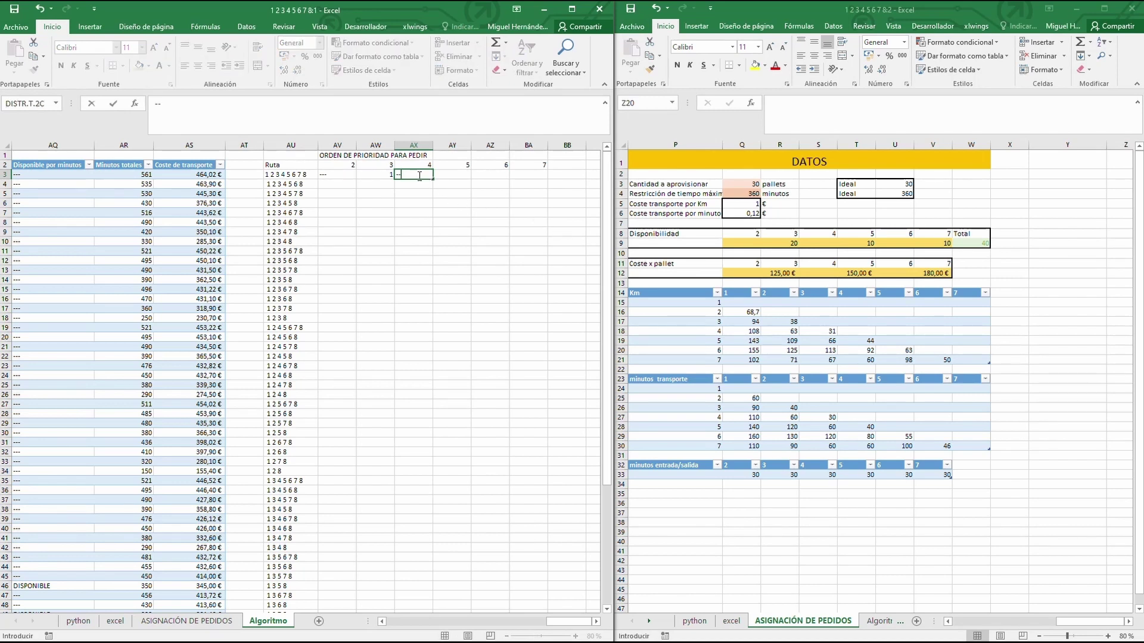
pyautogui.click(416, 194)
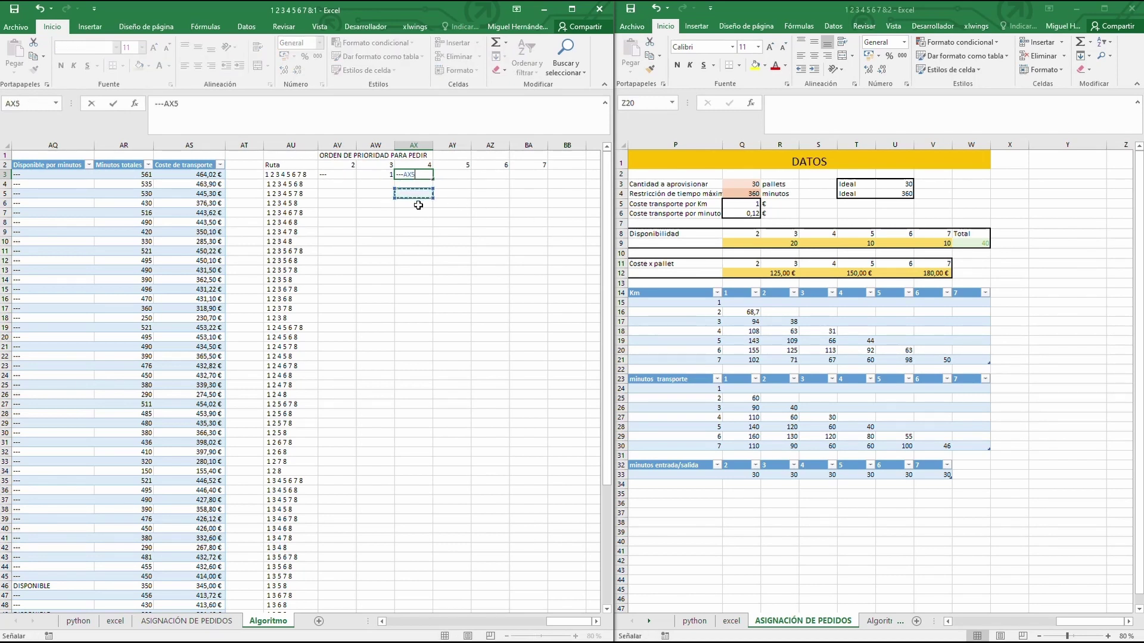
pyautogui.press('BackSpace')
pyautogui.press('BackSpace')
pyautogui.press('BackSpace')
pyautogui.press('BackSpace')
pyautogui.press('BackSpace')
pyautogui.press('BackSpace')
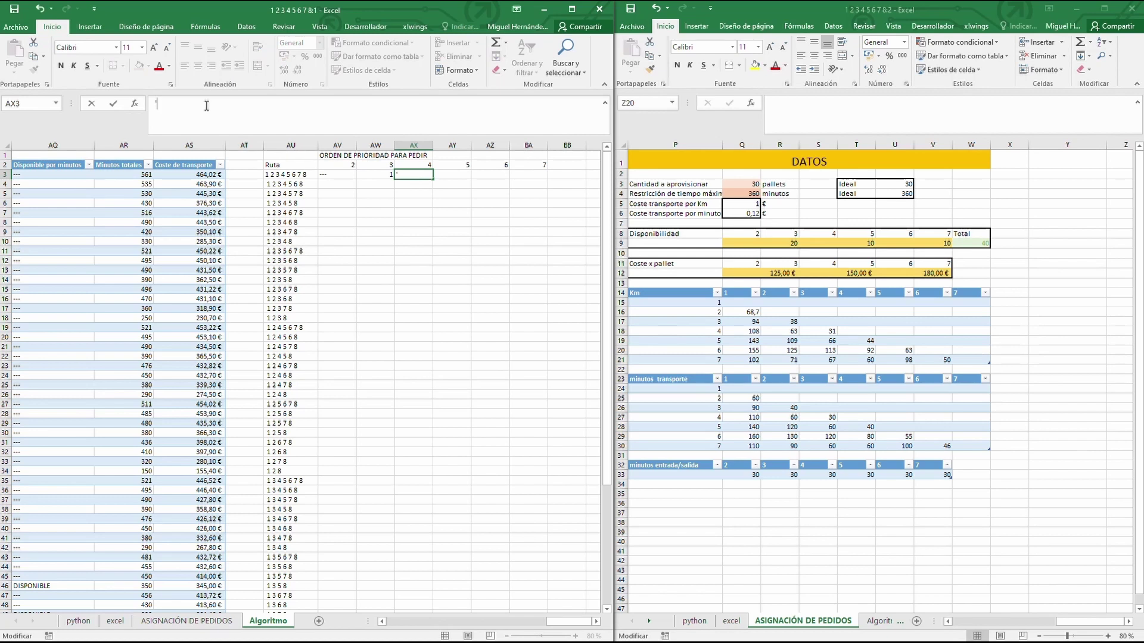
pyautogui.press('Tab')
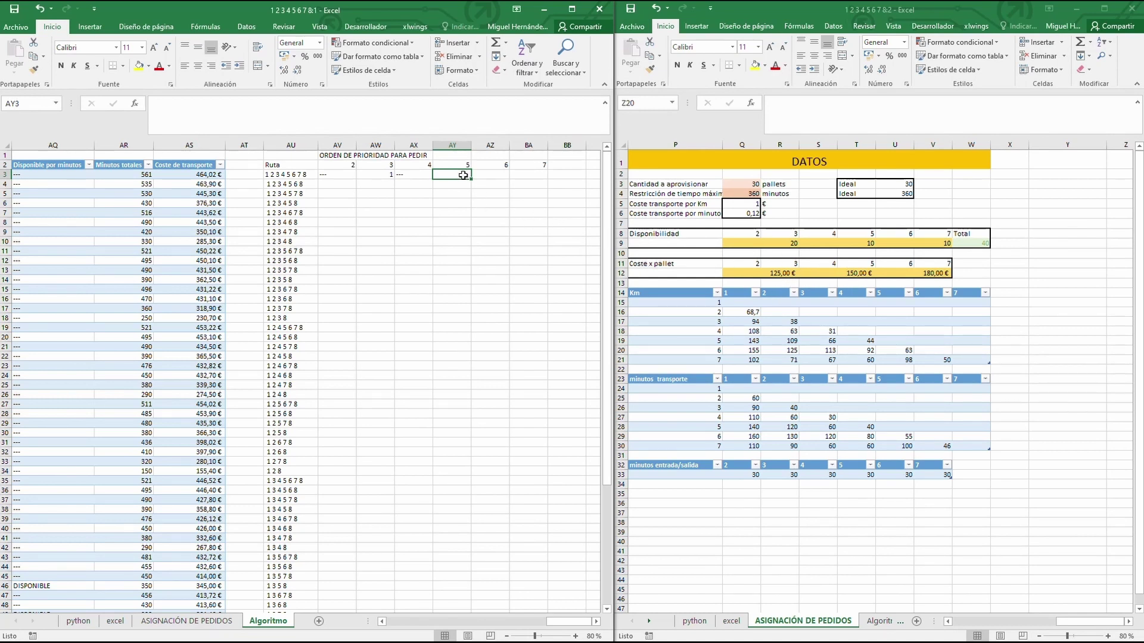
# Complete the first route's priorities with 2 in AY3, --- as text in AZ3 and 3 in BA3.
pyautogui.write('2')
pyautogui.press('Return')
pyautogui.press('Return')
pyautogui.click(496, 175)
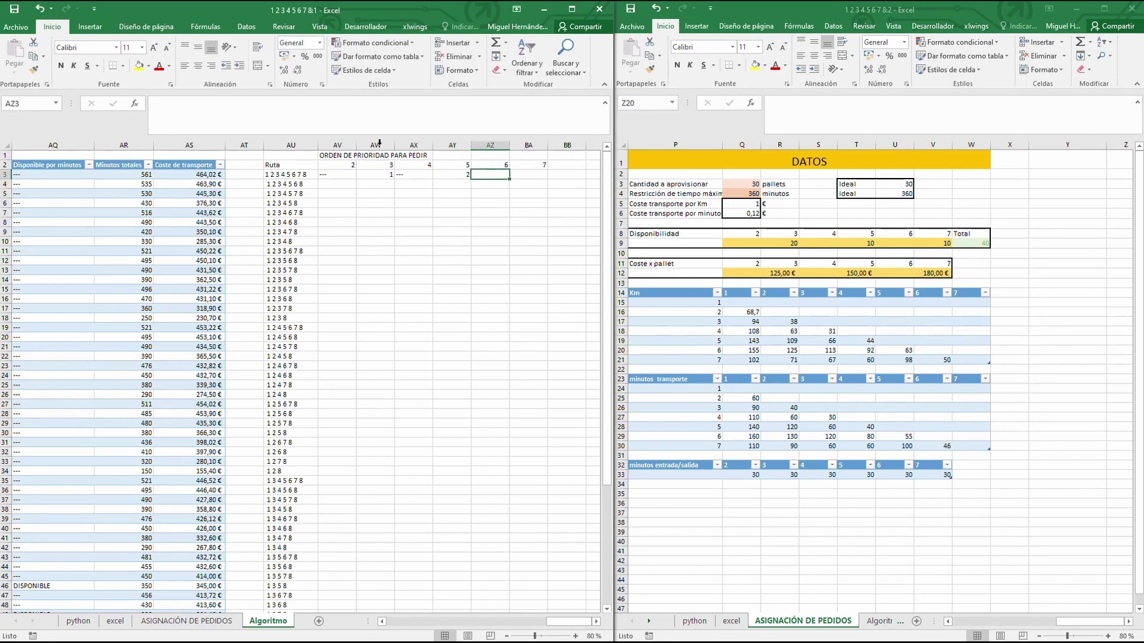
pyautogui.click(295, 109)
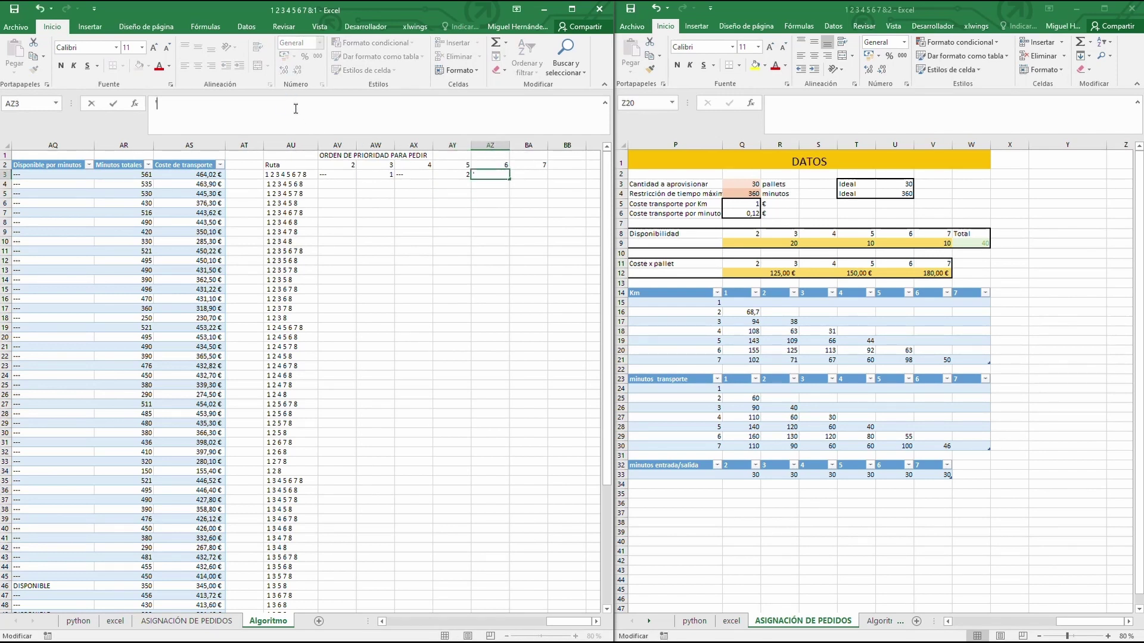
pyautogui.write("'---")
pyautogui.click(532, 175)
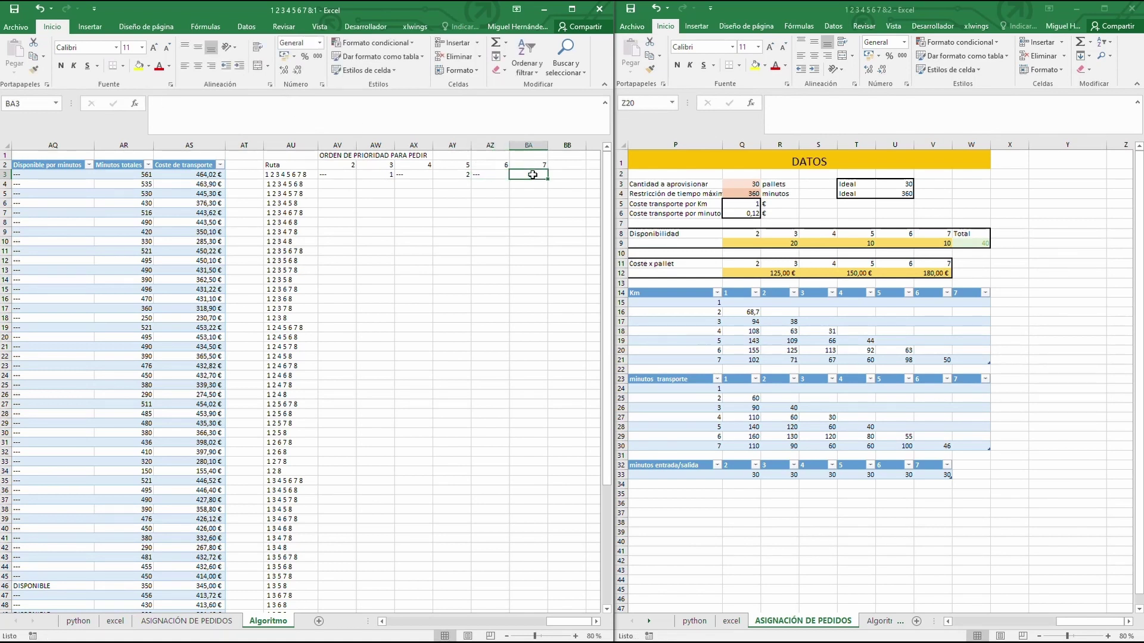
pyautogui.write('3')
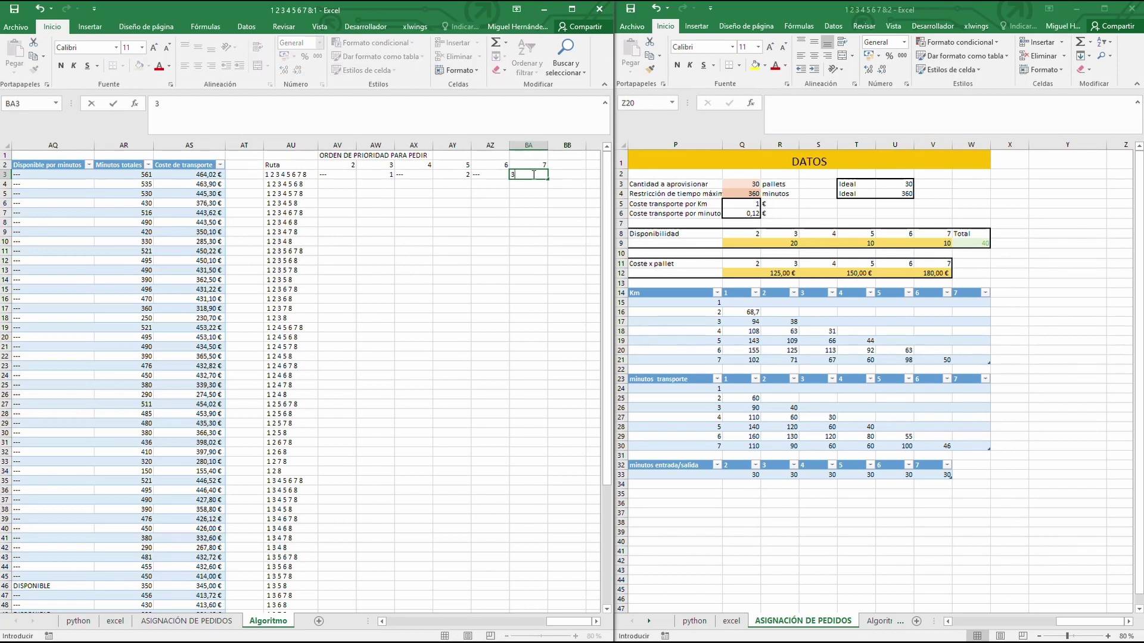
pyautogui.press('Return')
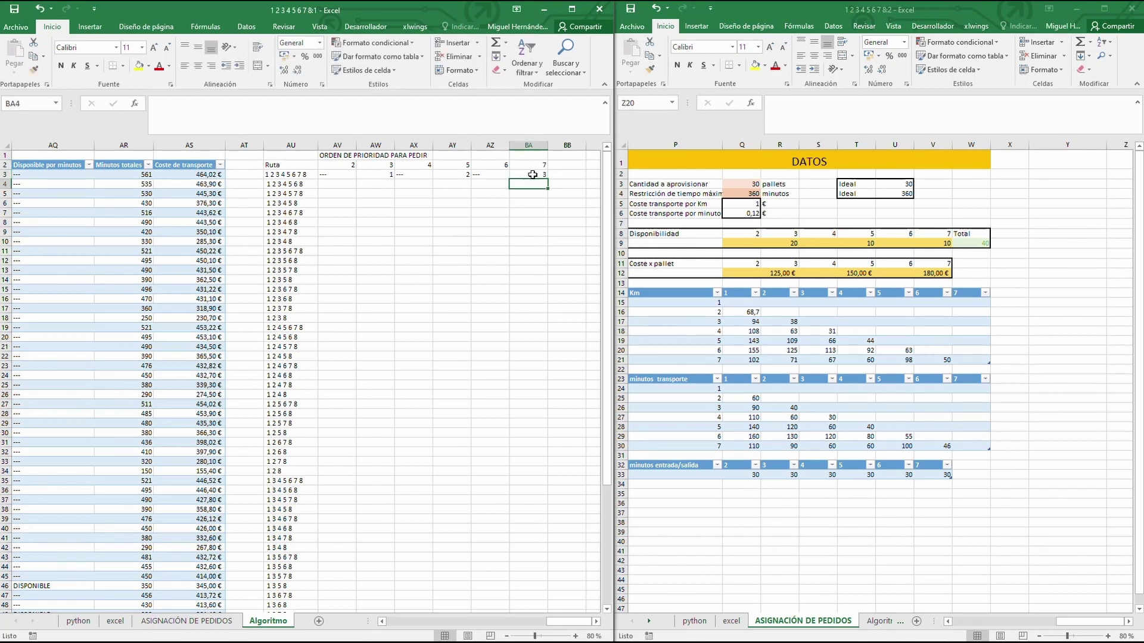
# For route 1 2 3 4 8 in row 10, enter priority 1 in AW10 and --- as text in AV10 and AX10.
pyautogui.moveTo(292, 241); pyautogui.dragTo(524, 239)
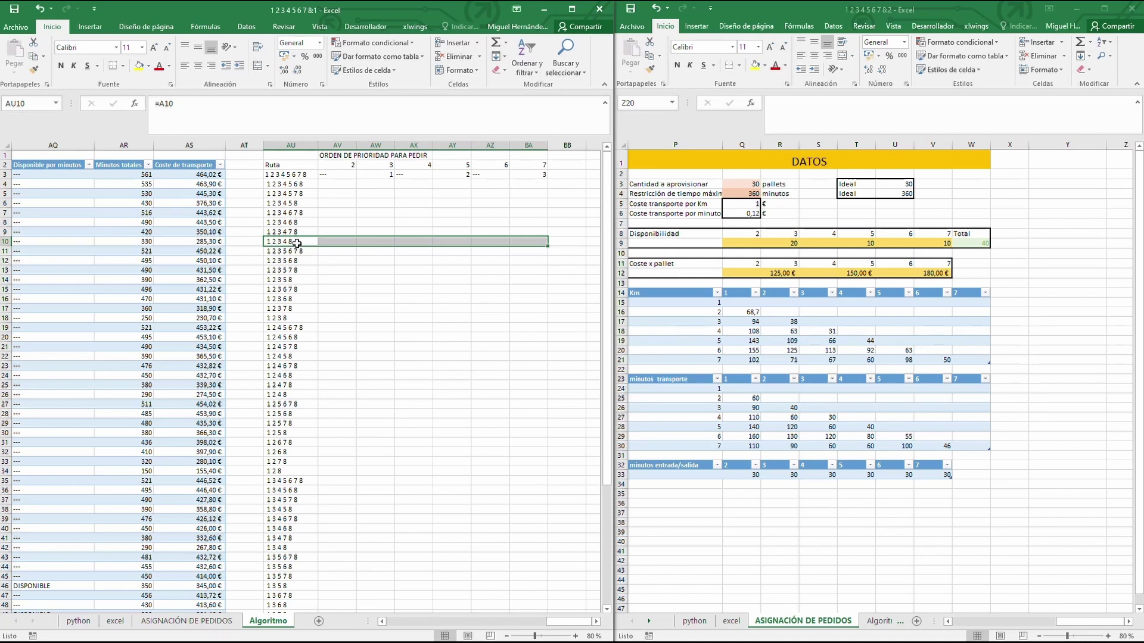
pyautogui.click(454, 240)
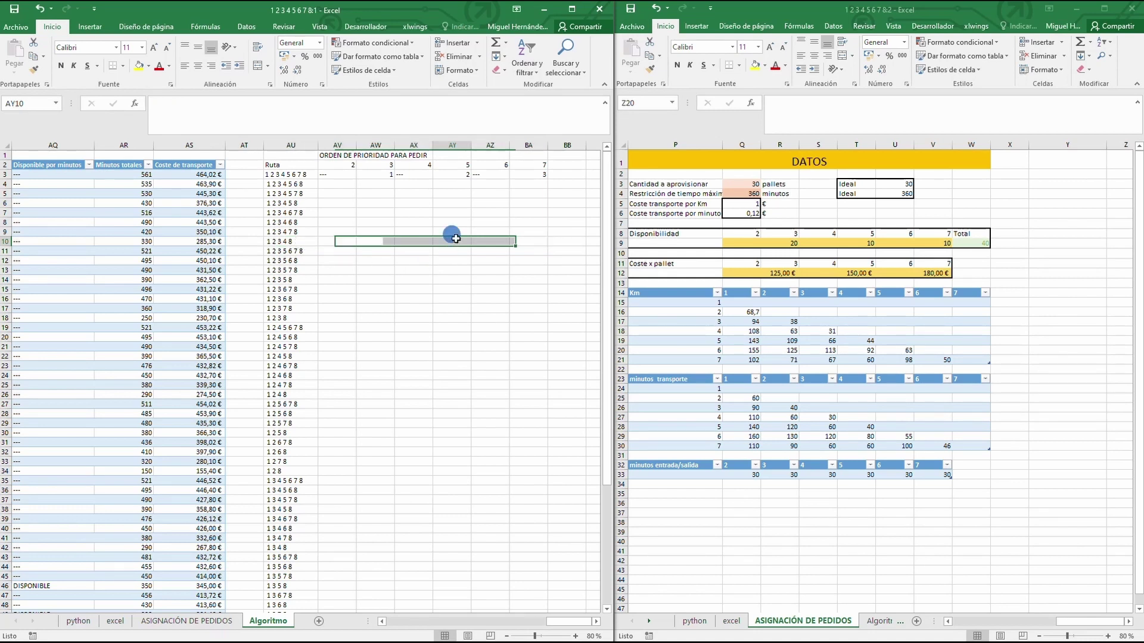
pyautogui.moveTo(456, 239); pyautogui.dragTo(527, 241)
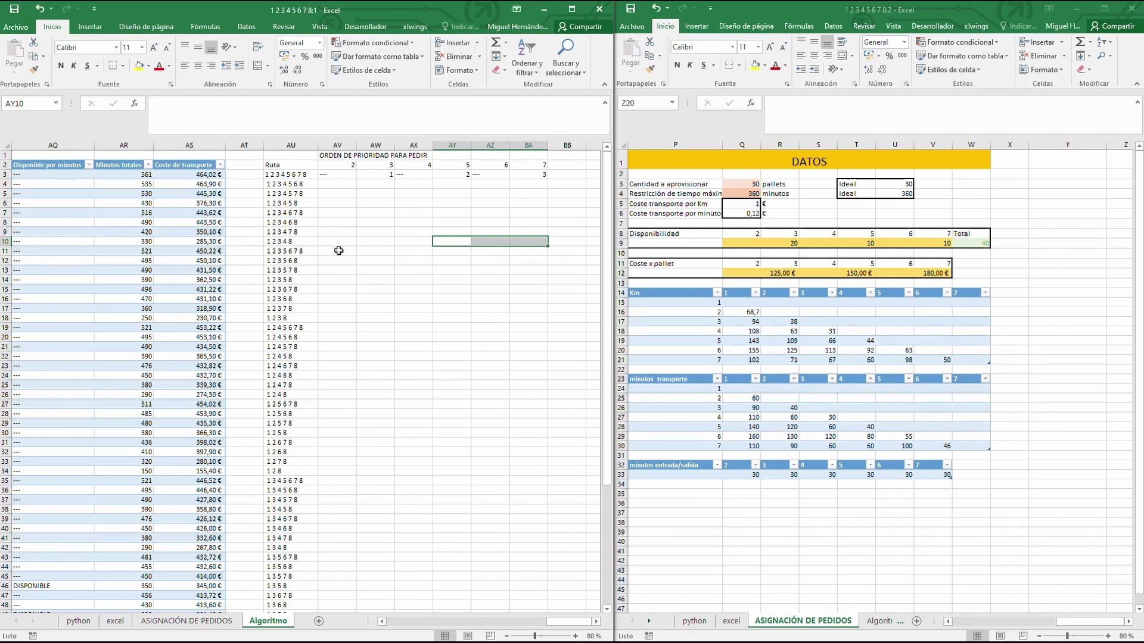
pyautogui.click(380, 242)
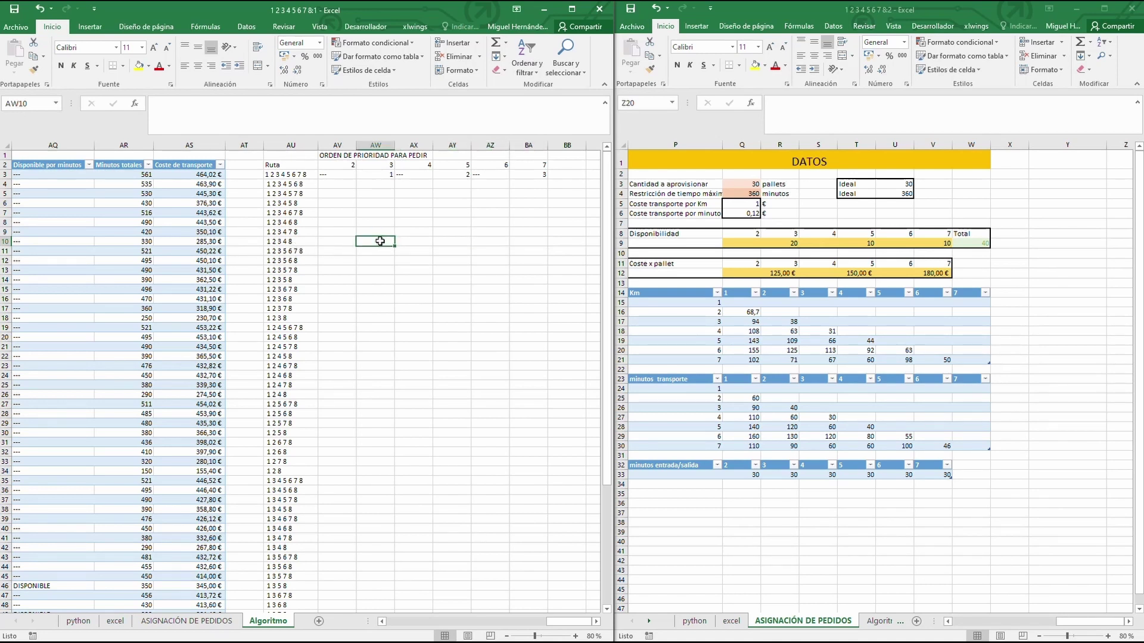
pyautogui.write('1')
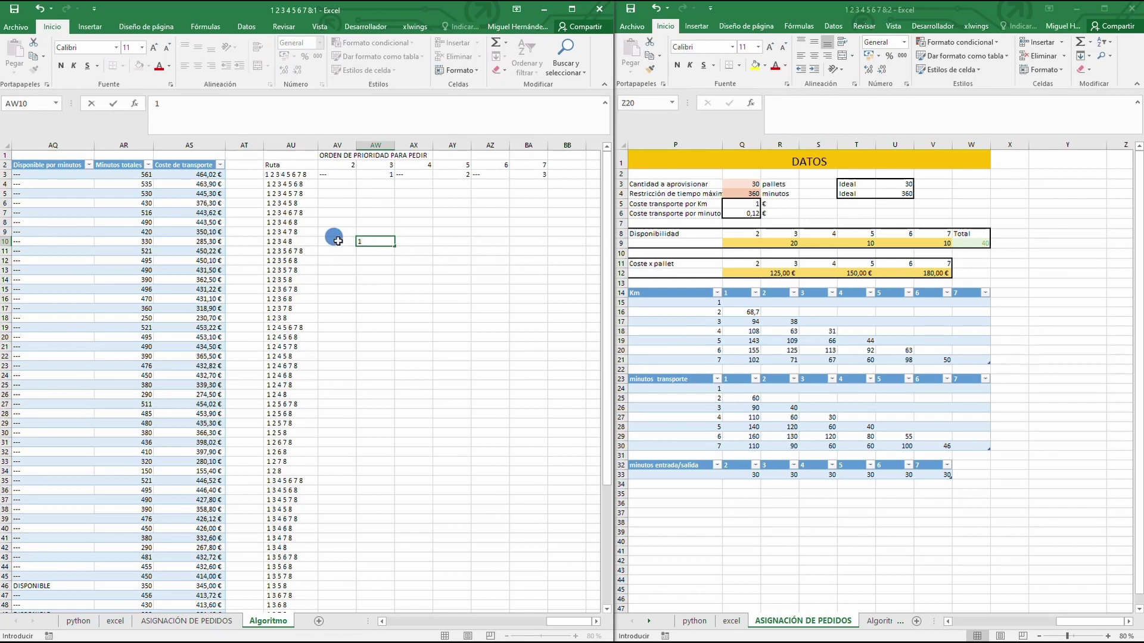
pyautogui.click(337, 241)
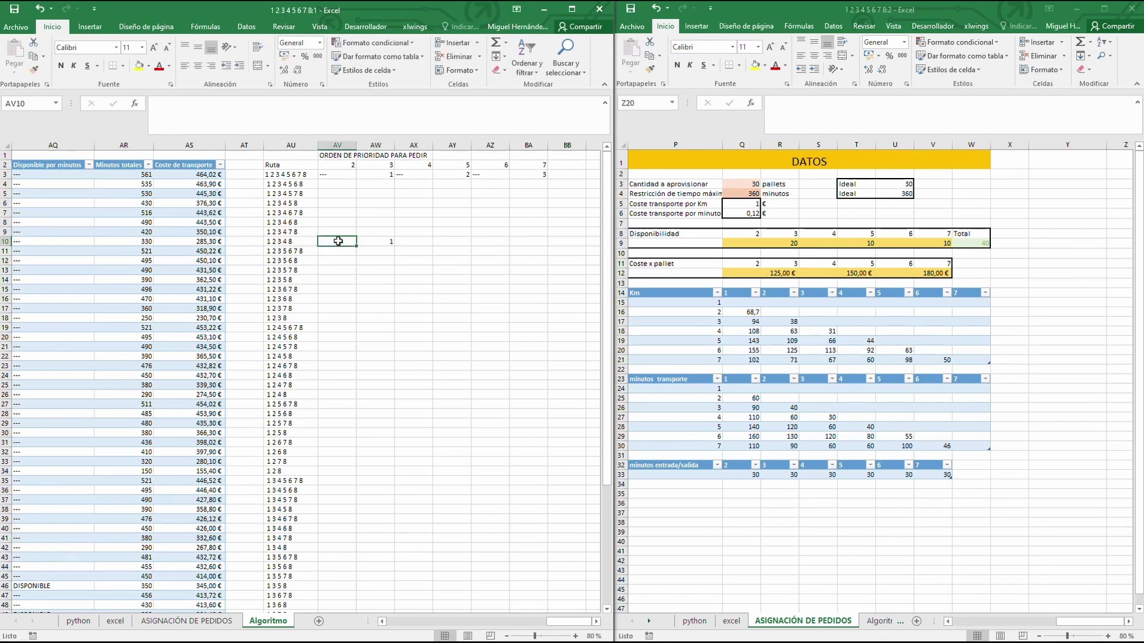
pyautogui.write("'---")
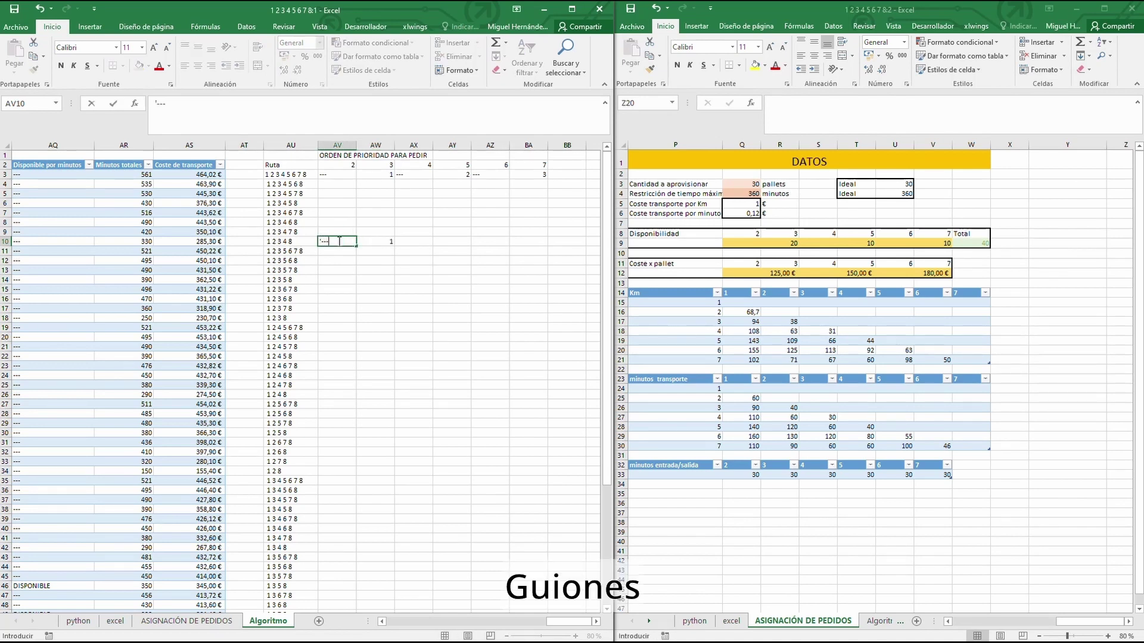
pyautogui.click(408, 240)
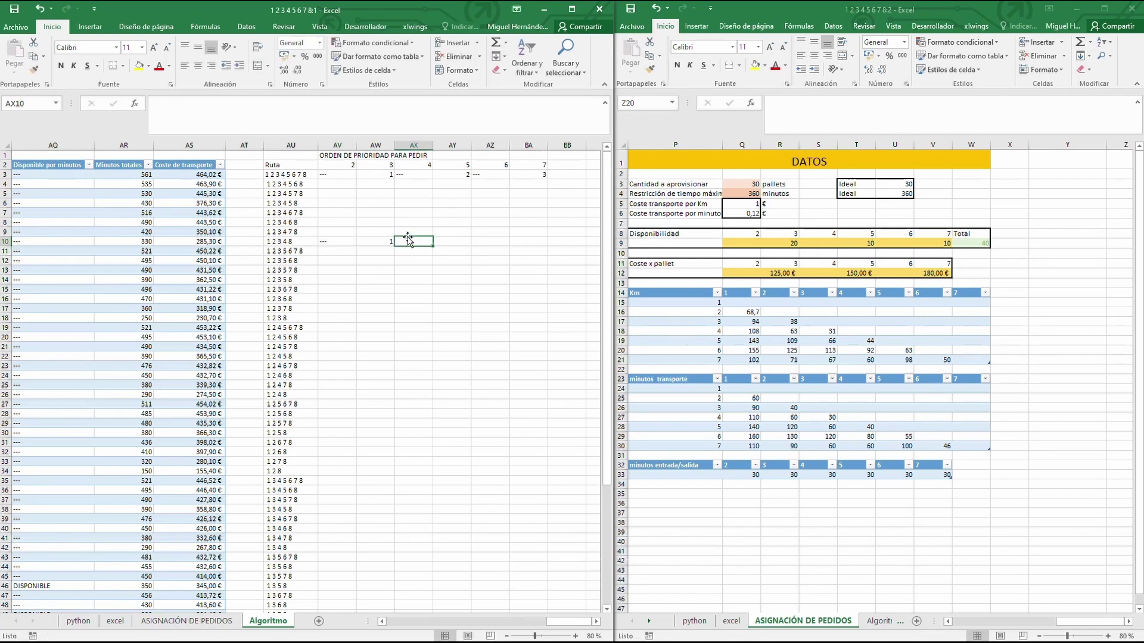
pyautogui.write("'---")
pyautogui.click(421, 276)
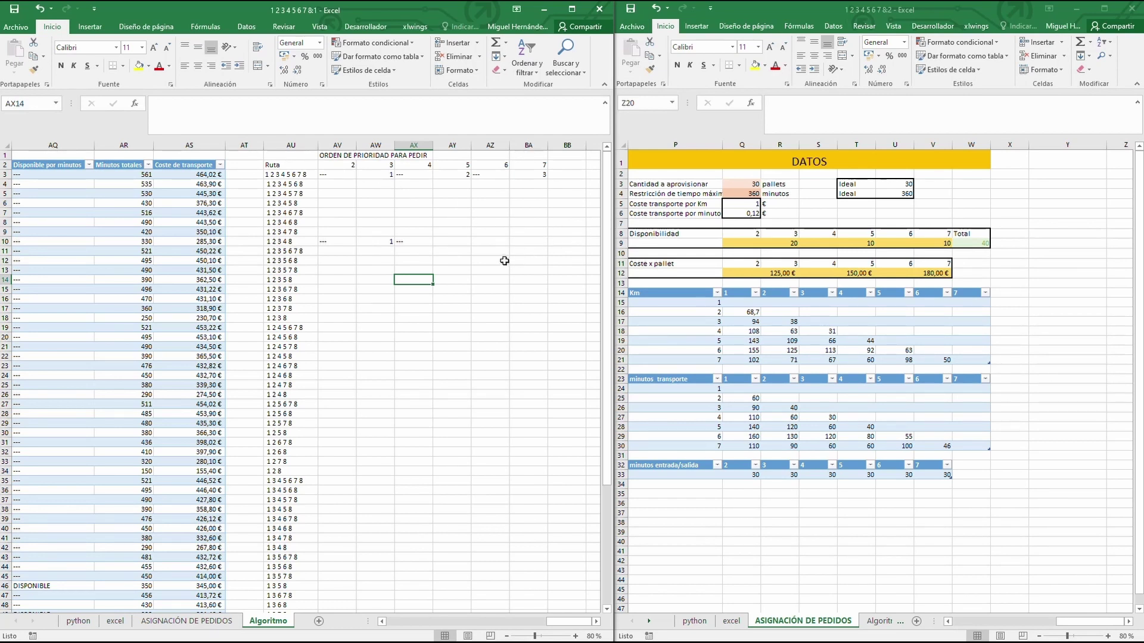
# Clear the trial priority entries from AV3:BA10 under ORDEN DE PRIORIDAD PARA PEDIR.
pyautogui.moveTo(339, 179); pyautogui.dragTo(539, 241)
pyautogui.click(468, 283)
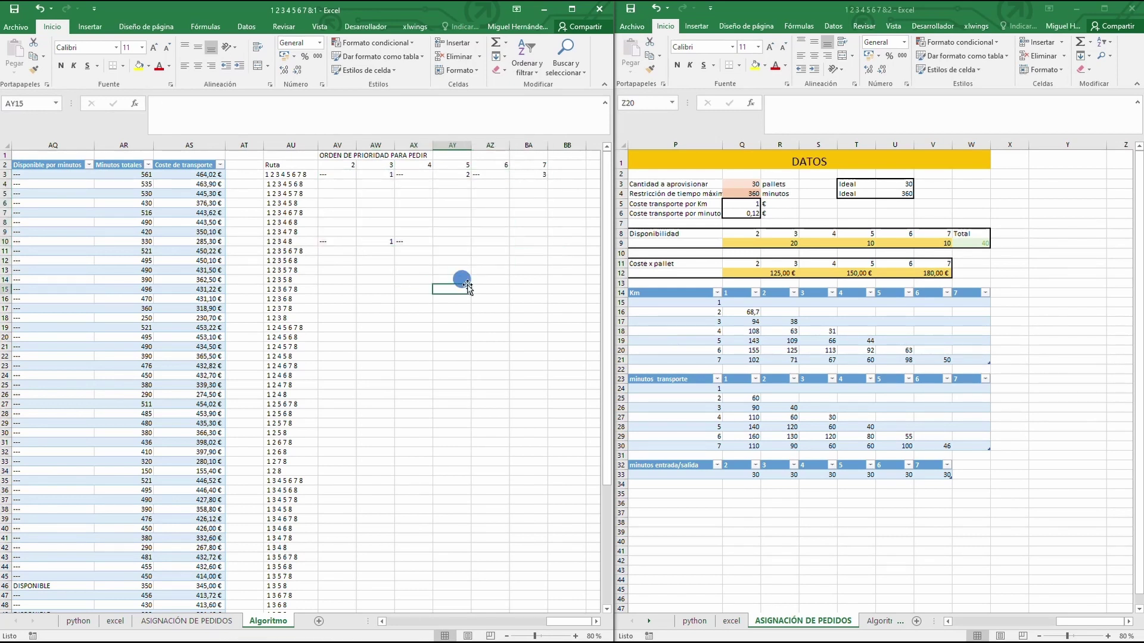
pyautogui.moveTo(340, 174); pyautogui.dragTo(532, 244)
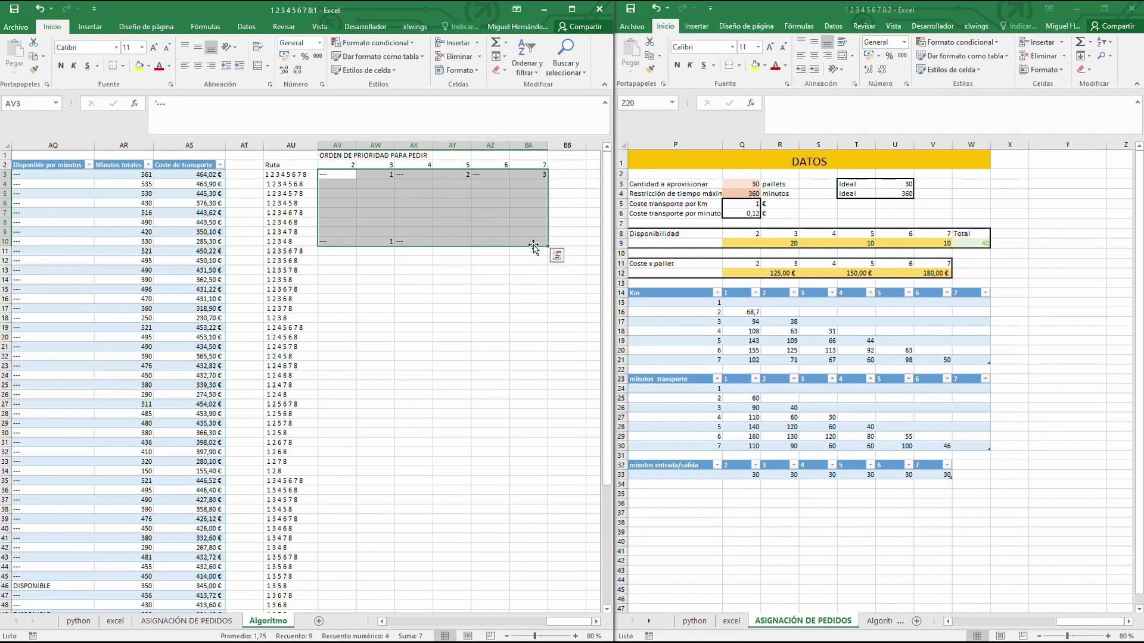
pyautogui.press('Delete')
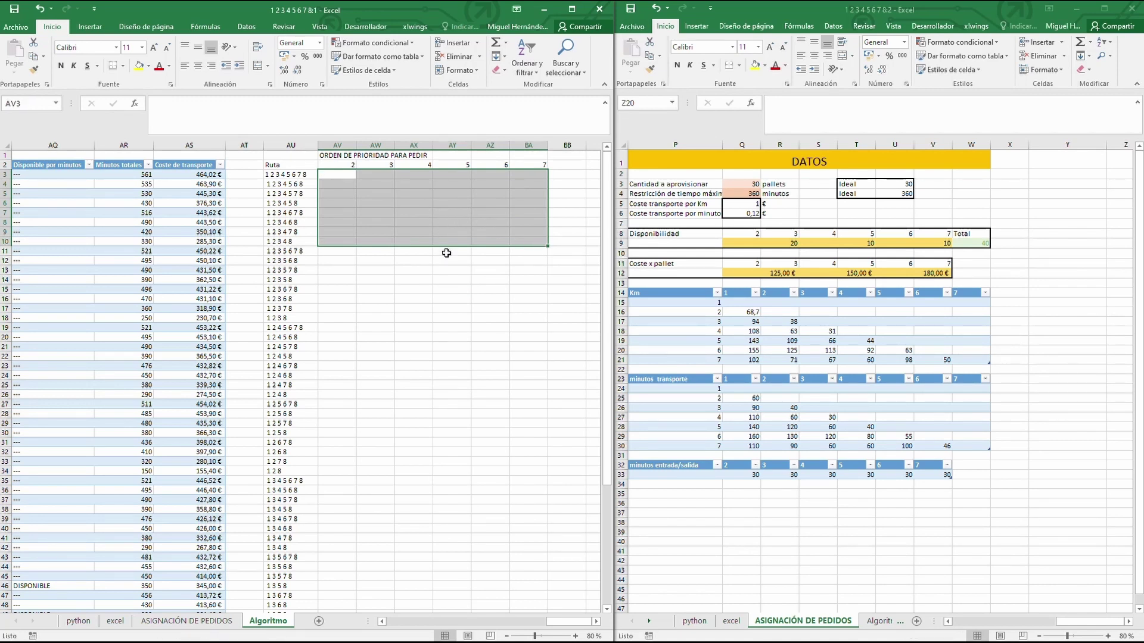
# In the ASIGNACIÓN DE PEDIDOS sheet, enter the row labels Almacén in Y10 and Coste x pallet in Y12.
pyautogui.click(1067, 253)
pyautogui.hscroll(2, 971, 294)
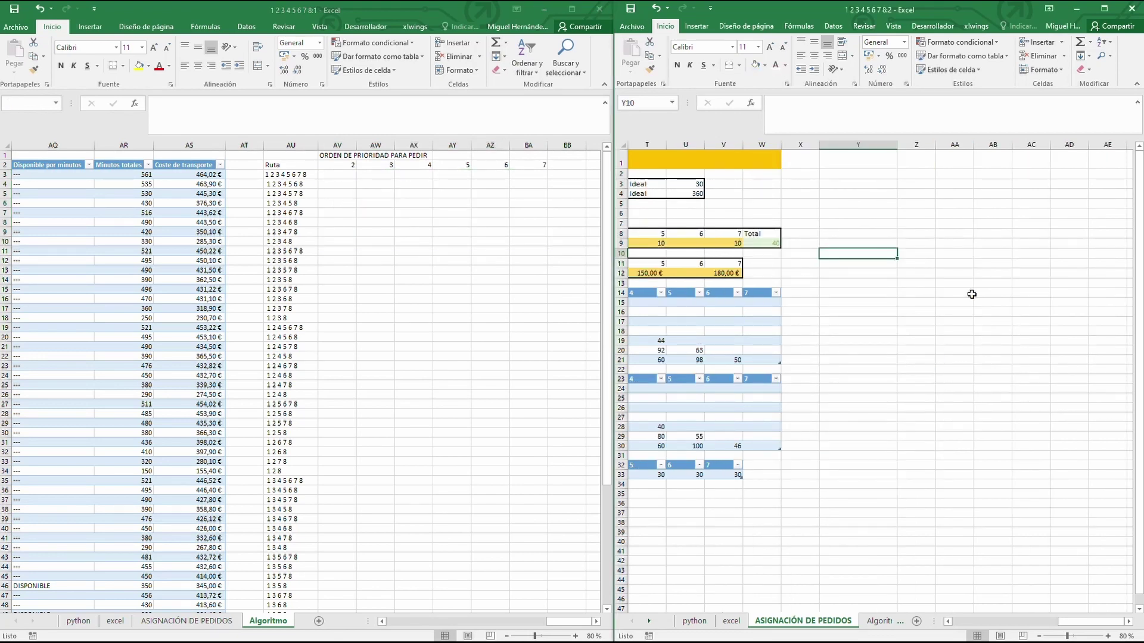
pyautogui.write('Almacé')
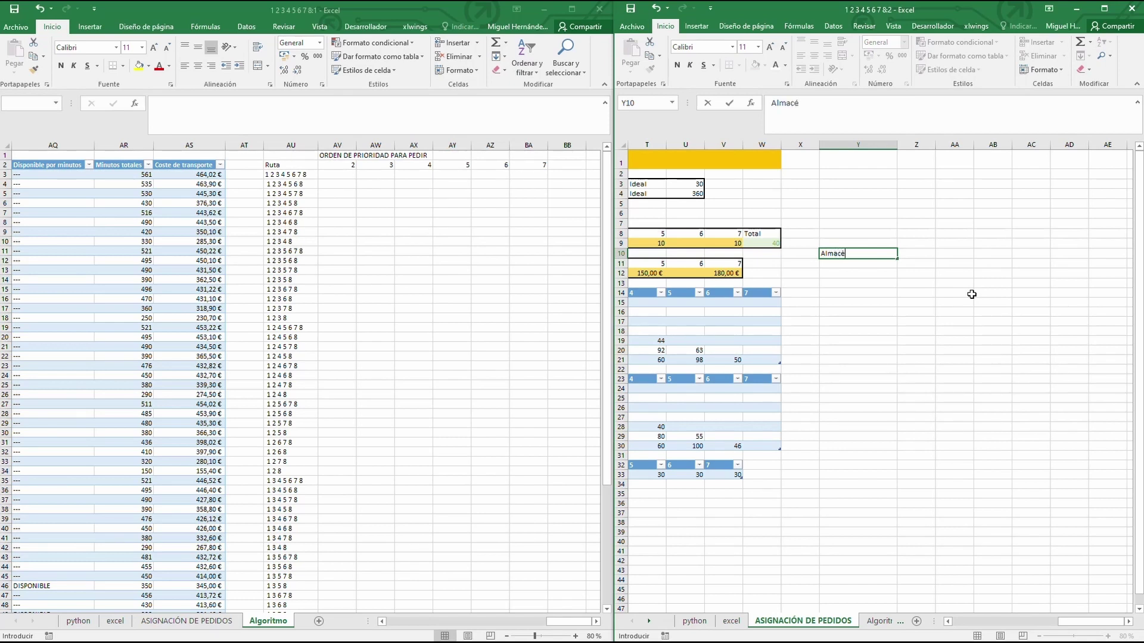
pyautogui.write('n')
pyautogui.press('Return')
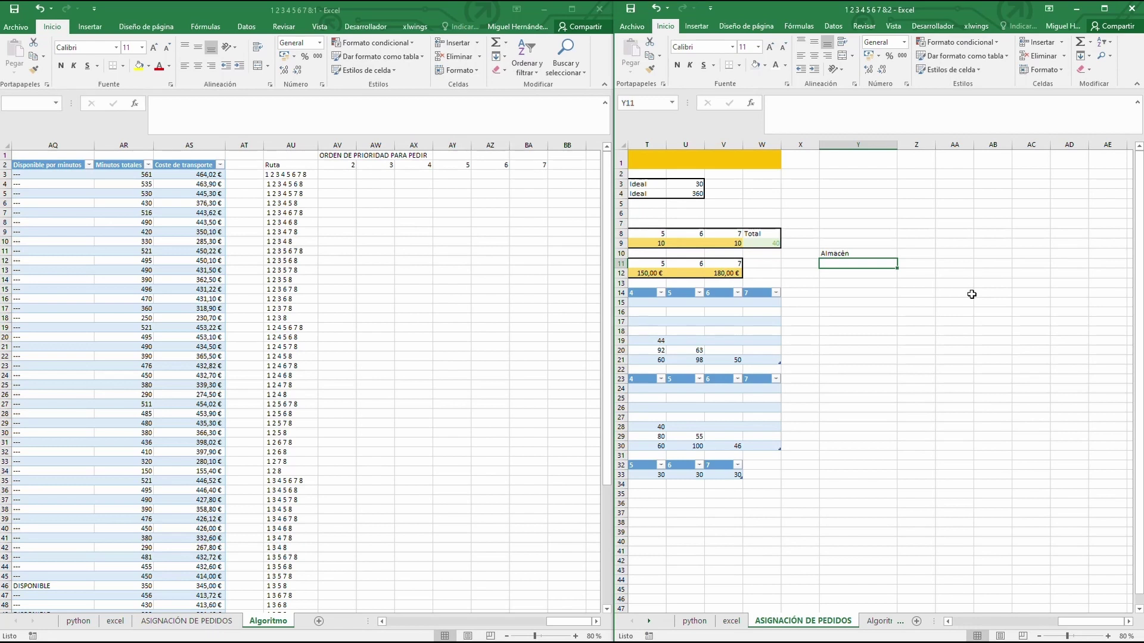
pyautogui.press('Down')
pyautogui.write('C')
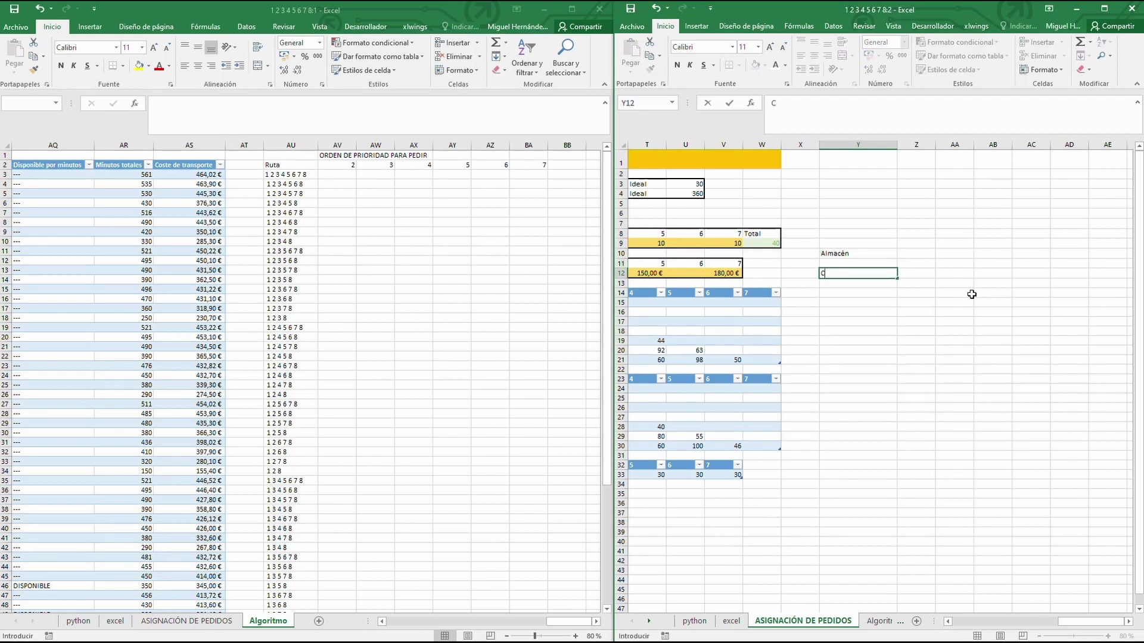
pyautogui.write('oste x pall')
pyautogui.press('Return')
pyautogui.press('Up')
pyautogui.press('Up')
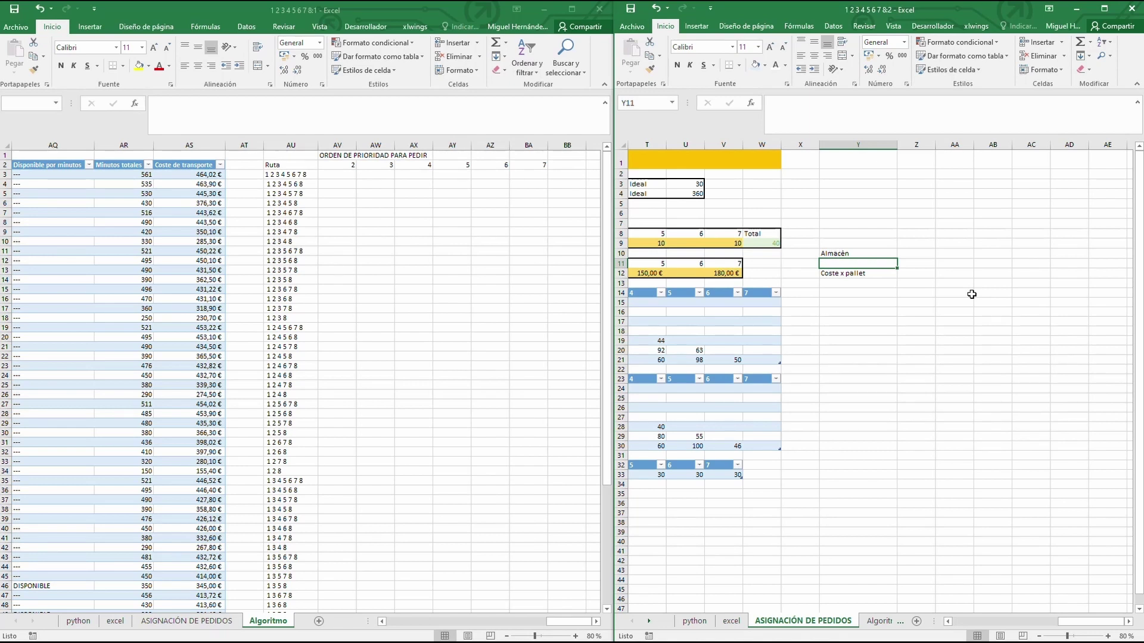
# Enter the label Orden de menor precio a mayor in Y13 and widen column Y to fit it.
pyautogui.press('Down')
pyautogui.press('Down')
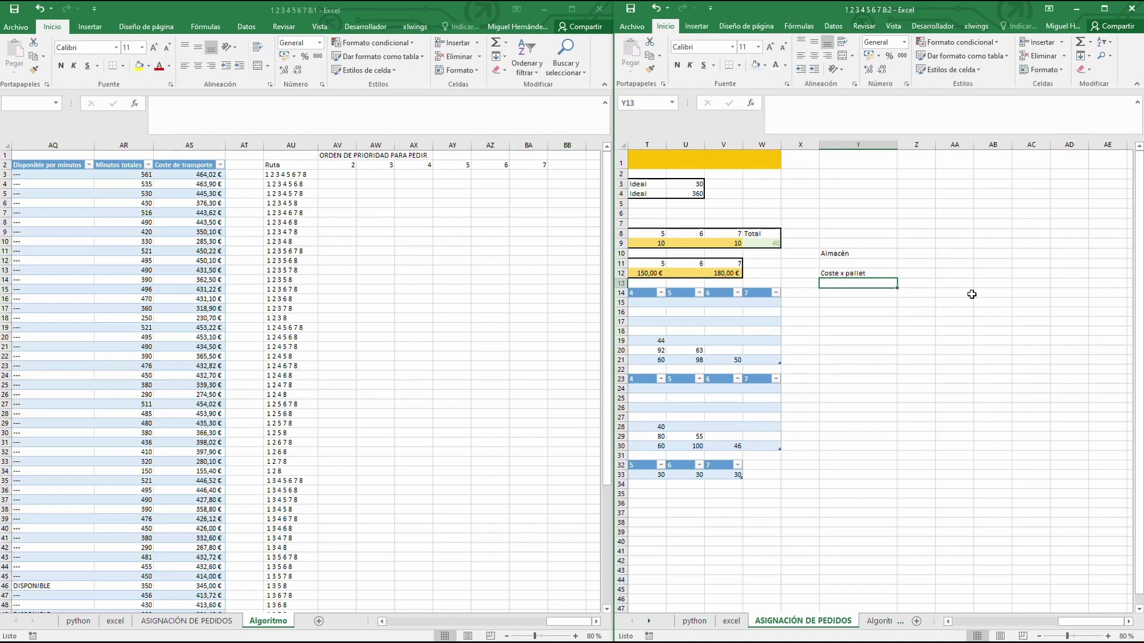
pyautogui.write('Orden de menor prec')
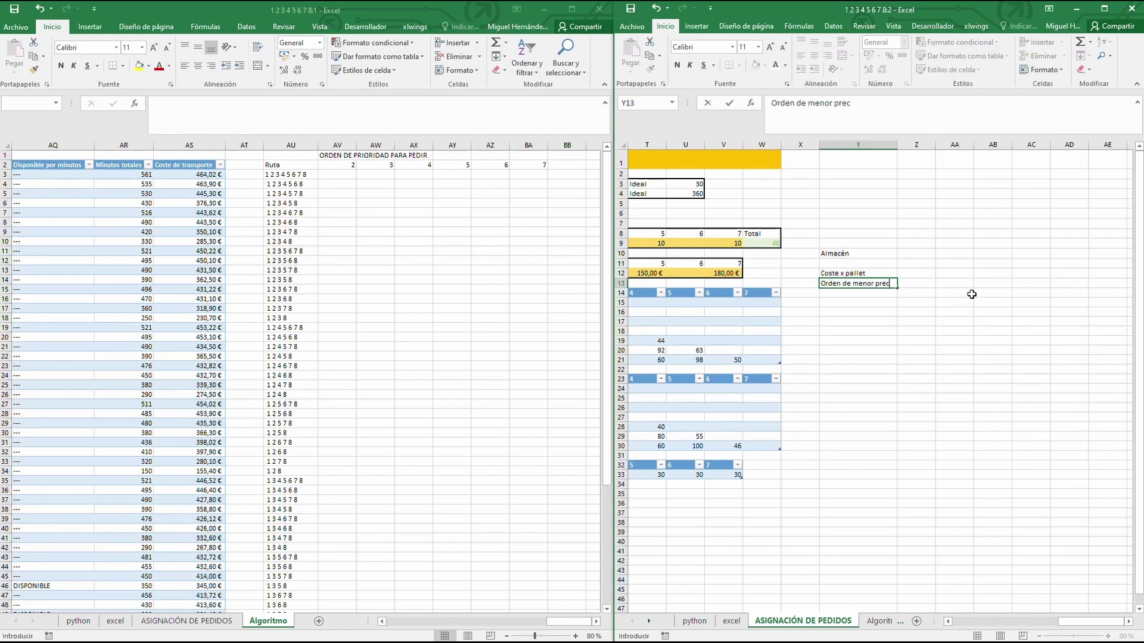
pyautogui.write('io a mayor')
pyautogui.press('Return')
pyautogui.click(882, 285)
pyautogui.moveTo(894, 142); pyautogui.dragTo(929, 145)
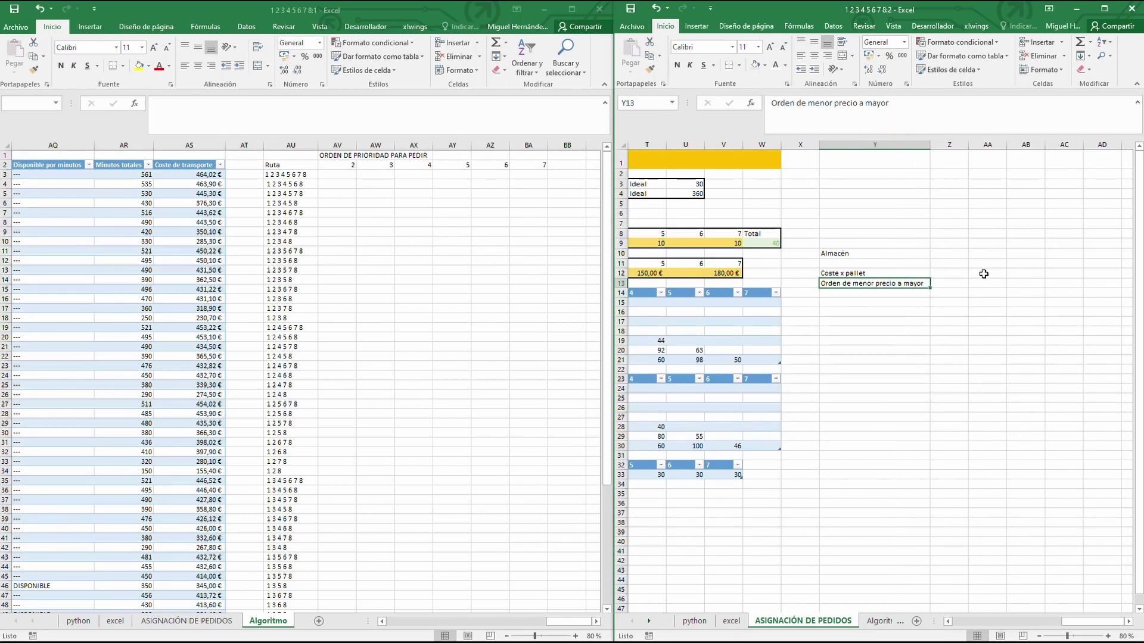
# Enter the warehouse numbers 2 to 7 across Z10:AE10 in the Almacén row.
pyautogui.click(954, 253)
pyautogui.write('2')
pyautogui.press('Tab')
pyautogui.write('3')
pyautogui.press('Tab')
pyautogui.write('4')
pyautogui.press('Tab')
pyautogui.write('5')
pyautogui.press('Tab')
pyautogui.write('6')
pyautogui.press('Tab')
pyautogui.write('7')
pyautogui.press('Return')
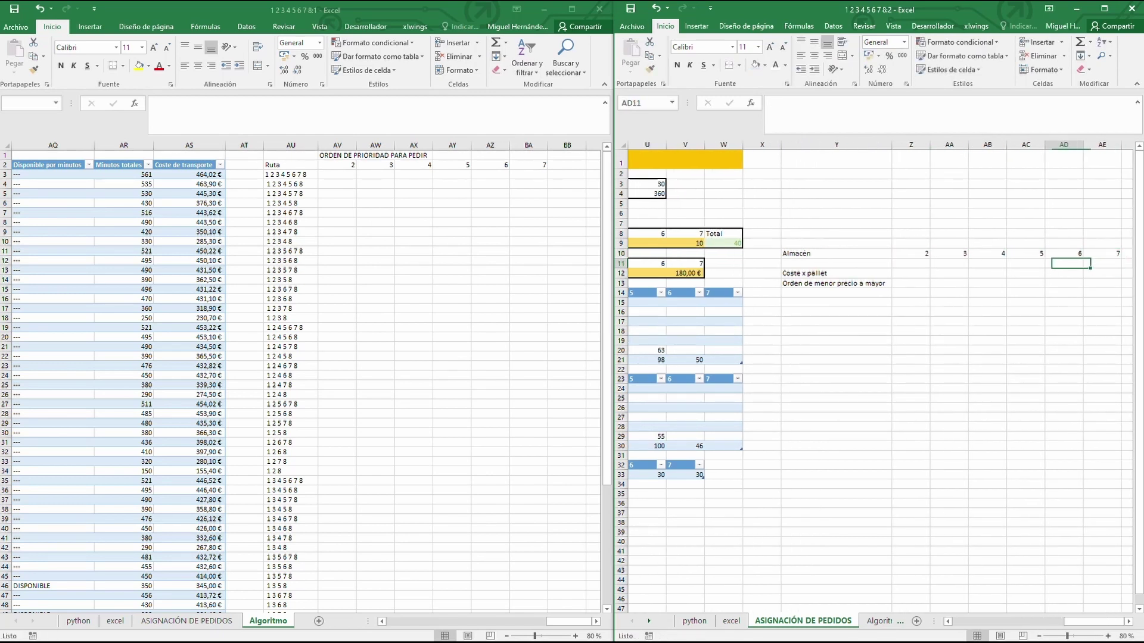
# Link Z12 to the first cost per pallet in the DATOS block with =Q12.
pyautogui.press('Return')
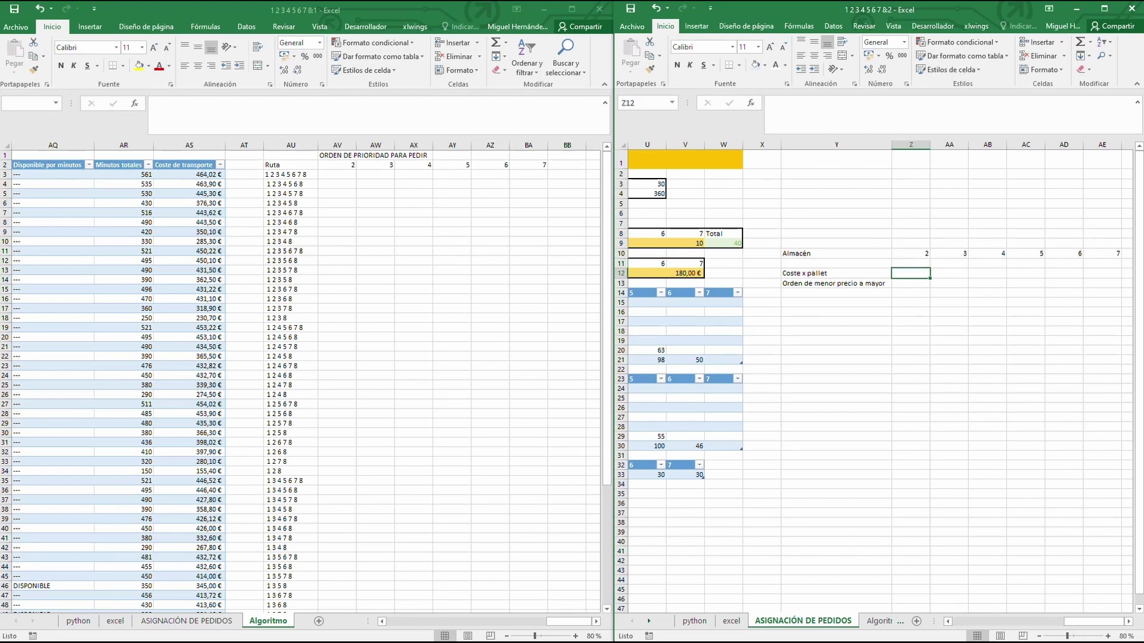
pyautogui.write('=')
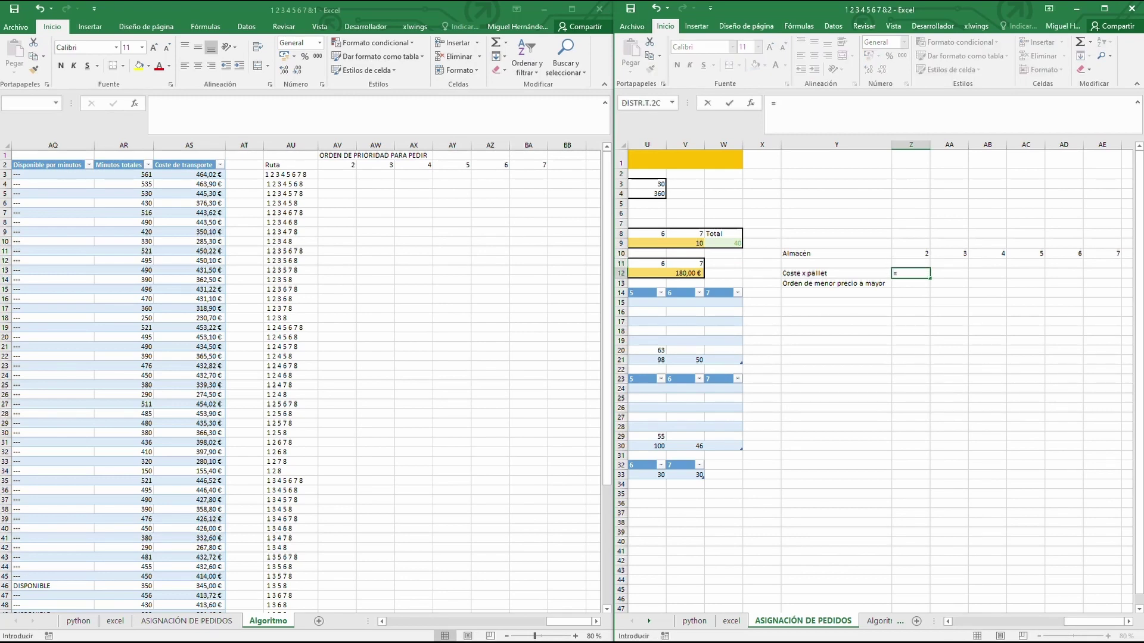
pyautogui.moveTo(1096, 622); pyautogui.dragTo(1051, 621)
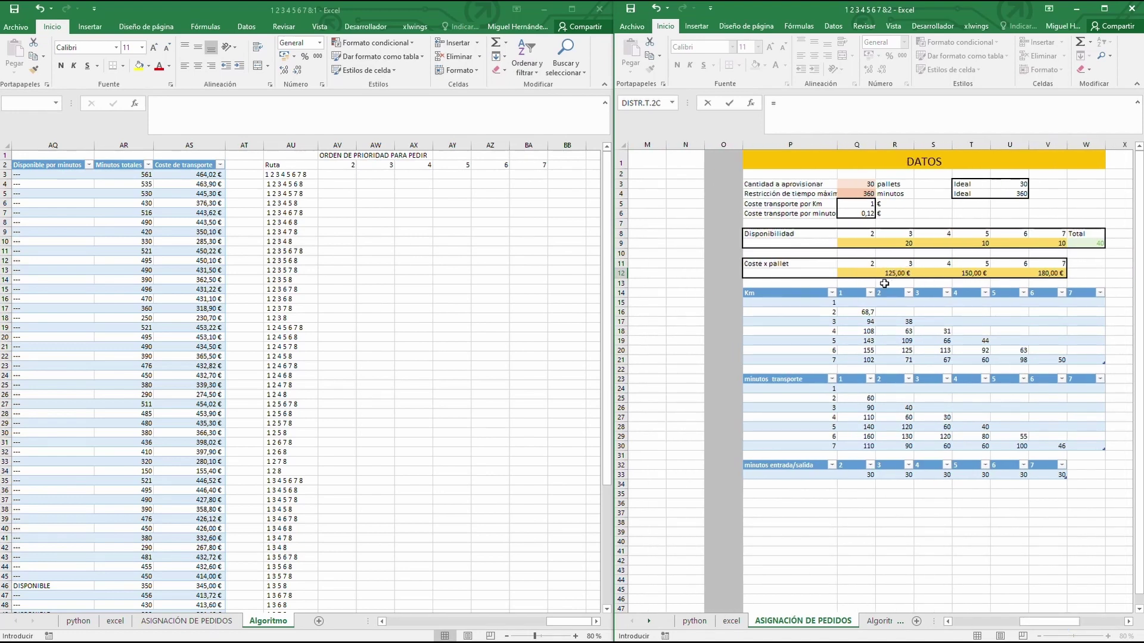
pyautogui.click(861, 272)
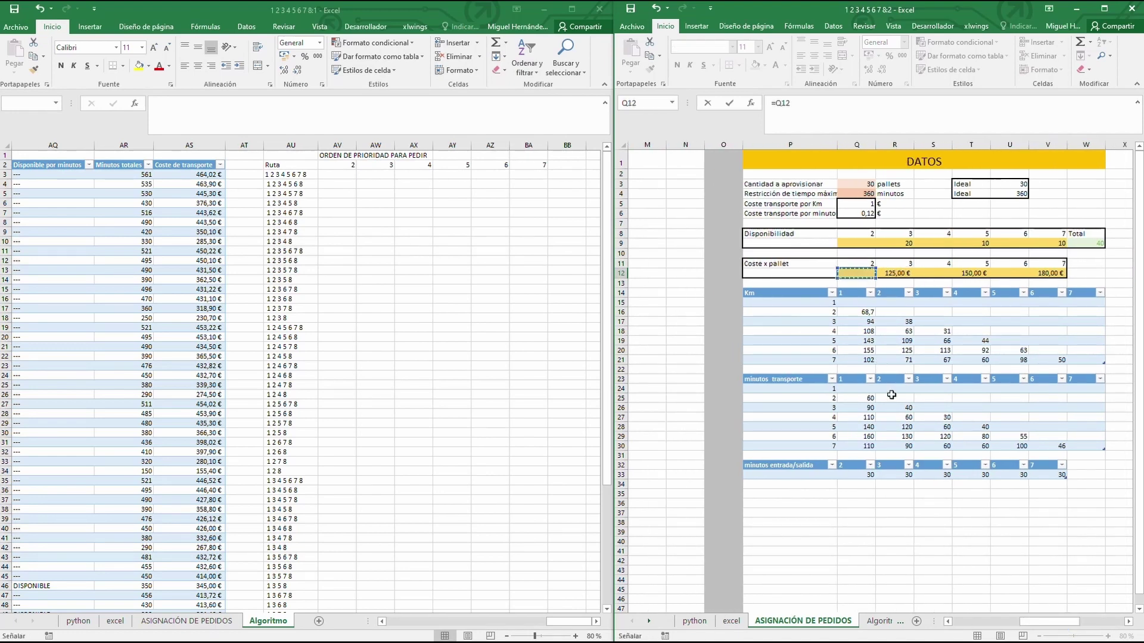
pyautogui.press('Return')
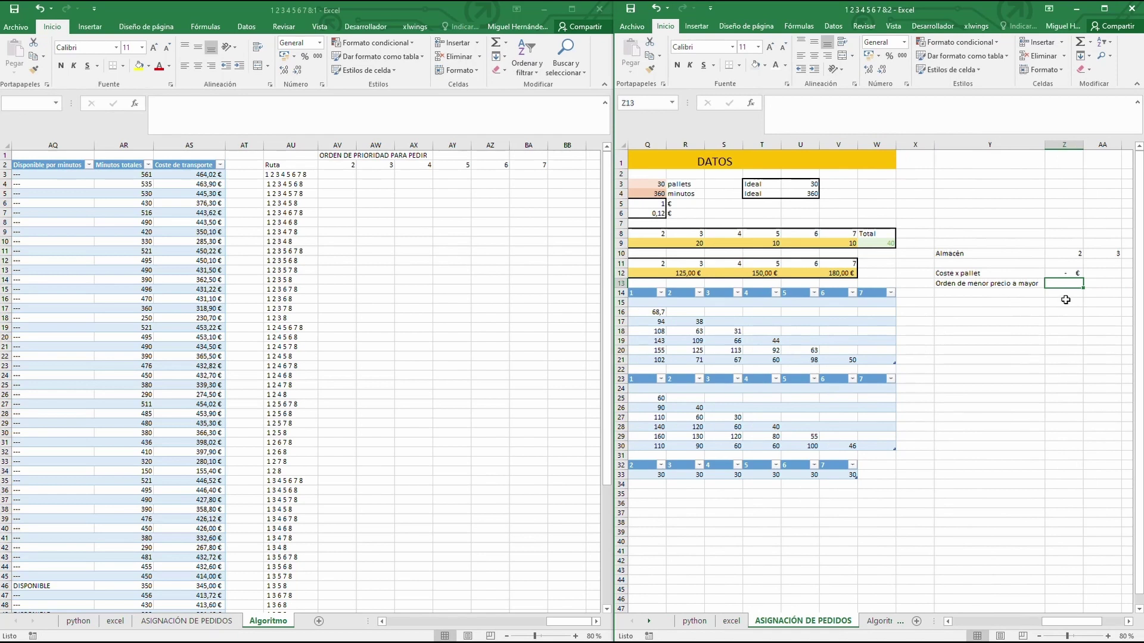
# Fill the Z12 cost formula across the Coste x pallet row to AE12.
pyautogui.click(1065, 273)
pyautogui.click(1128, 621)
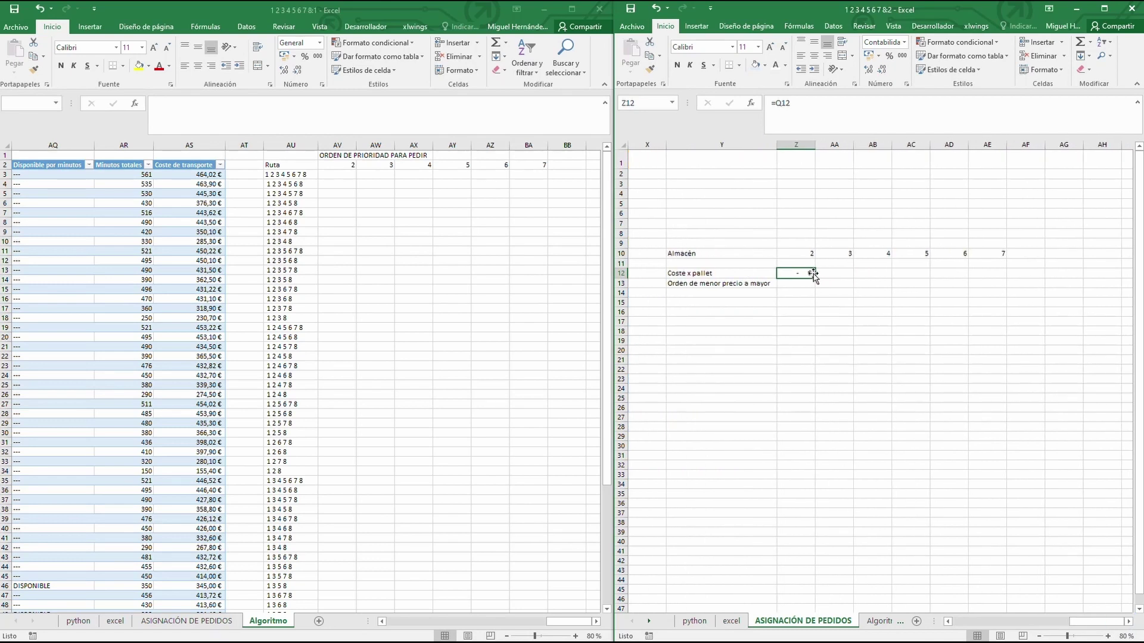
pyautogui.click(813, 275)
pyautogui.moveTo(815, 276); pyautogui.dragTo(985, 276)
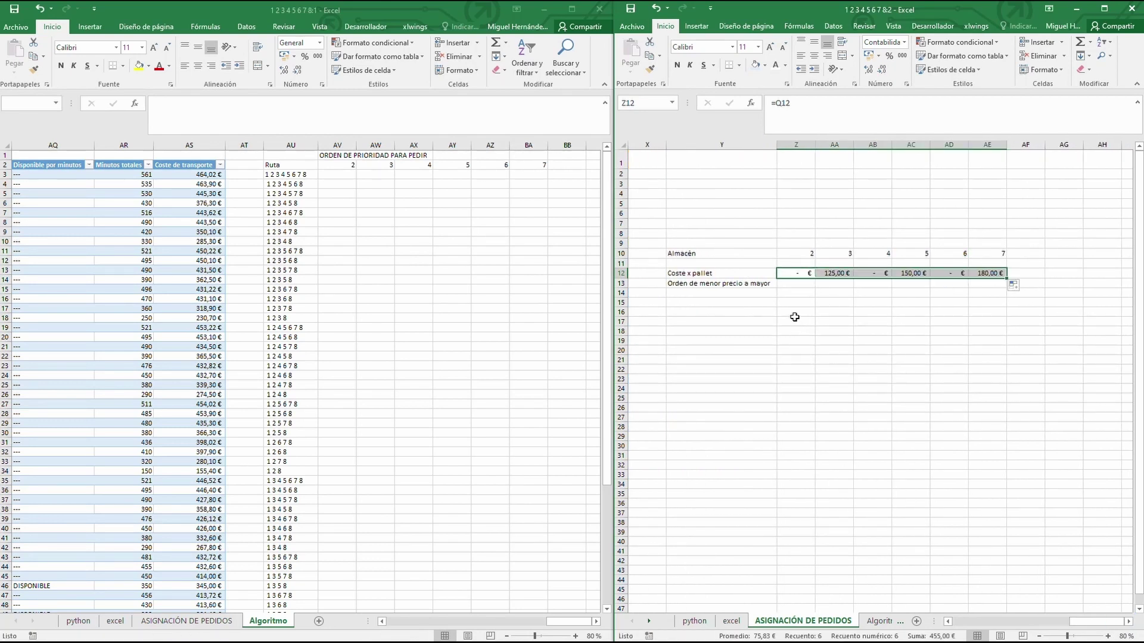
# Begin a ranking formula in Z13 using JERARQUIA.EQV with Z12 as the number to rank.
pyautogui.click(798, 286)
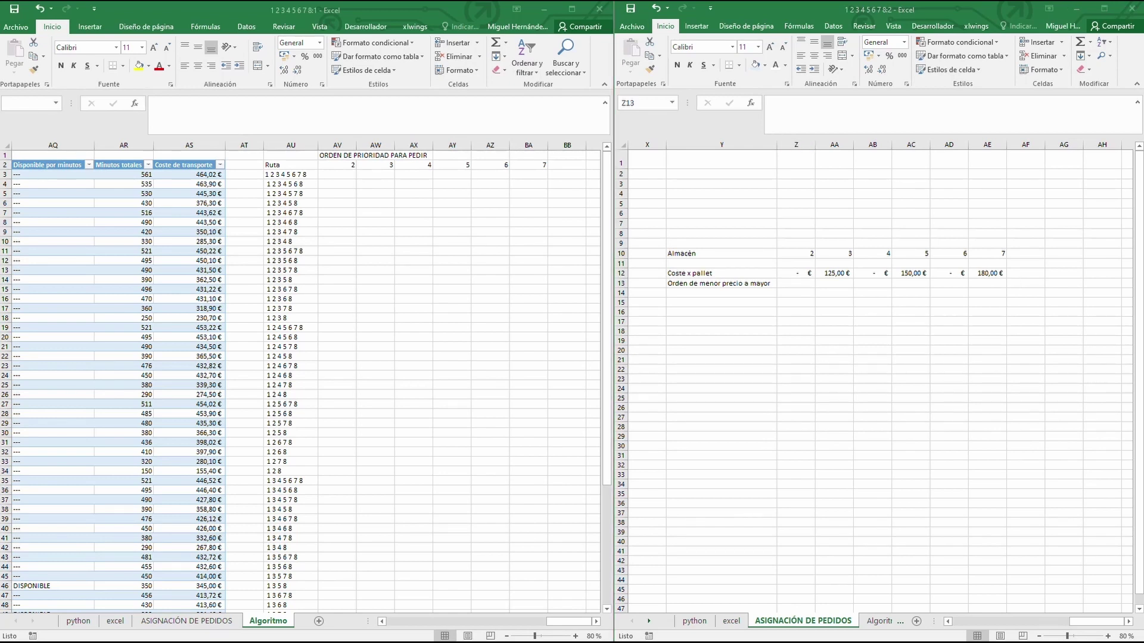
pyautogui.click(778, 102)
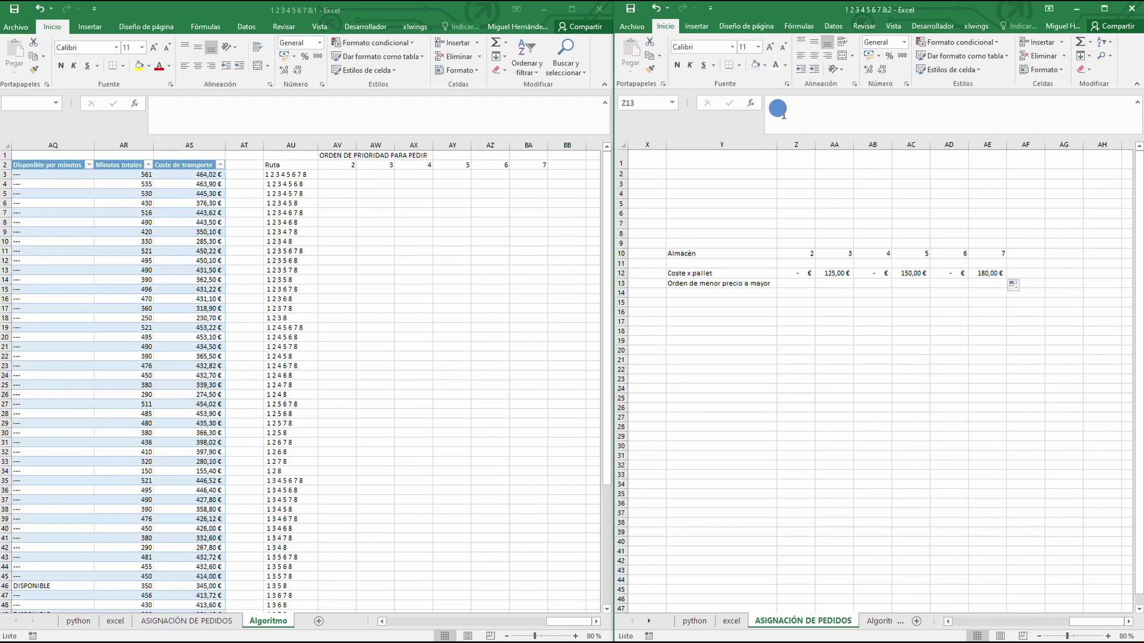
pyautogui.write('=')
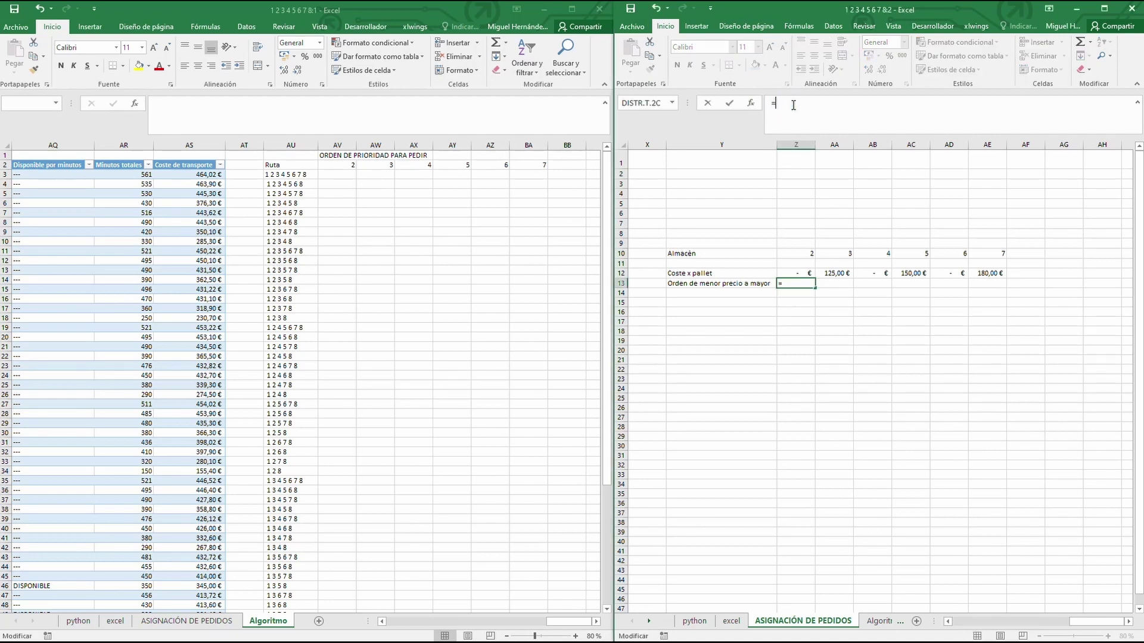
pyautogui.write('j')
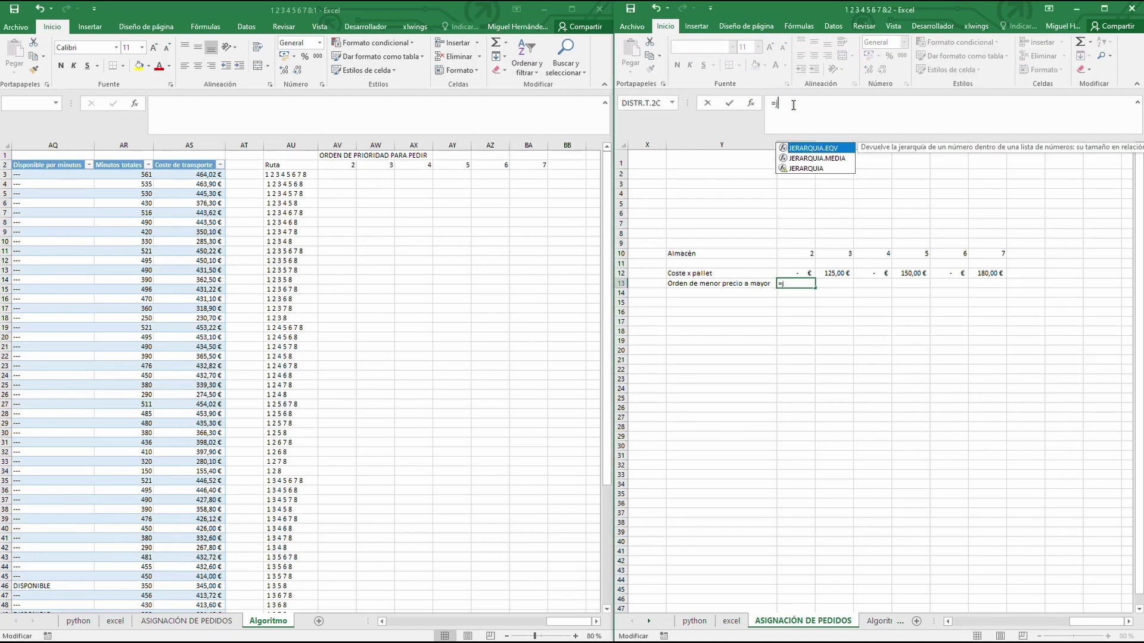
pyautogui.press('capslock')
pyautogui.press('BackSpace')
pyautogui.write('JERARQUIA.EQV')
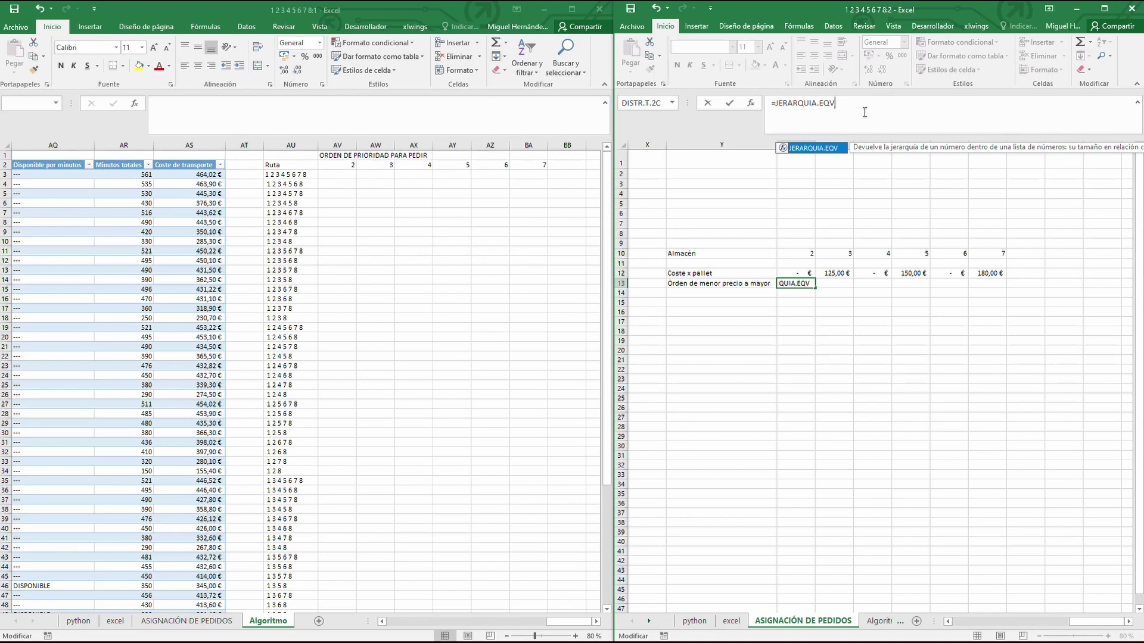
pyautogui.write('(')
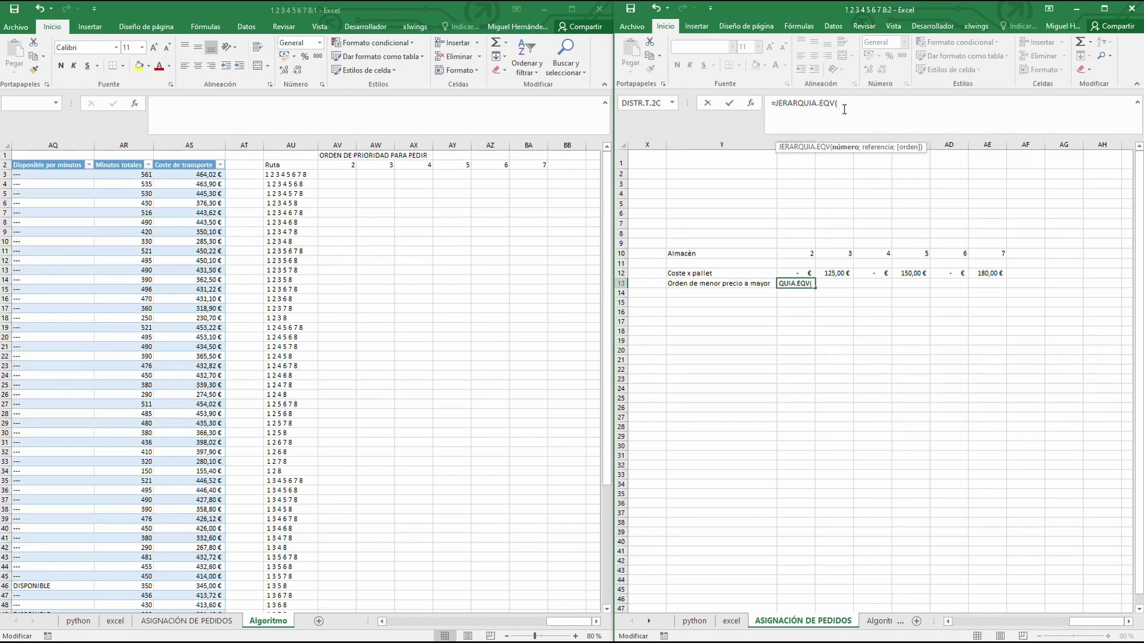
pyautogui.click(797, 272)
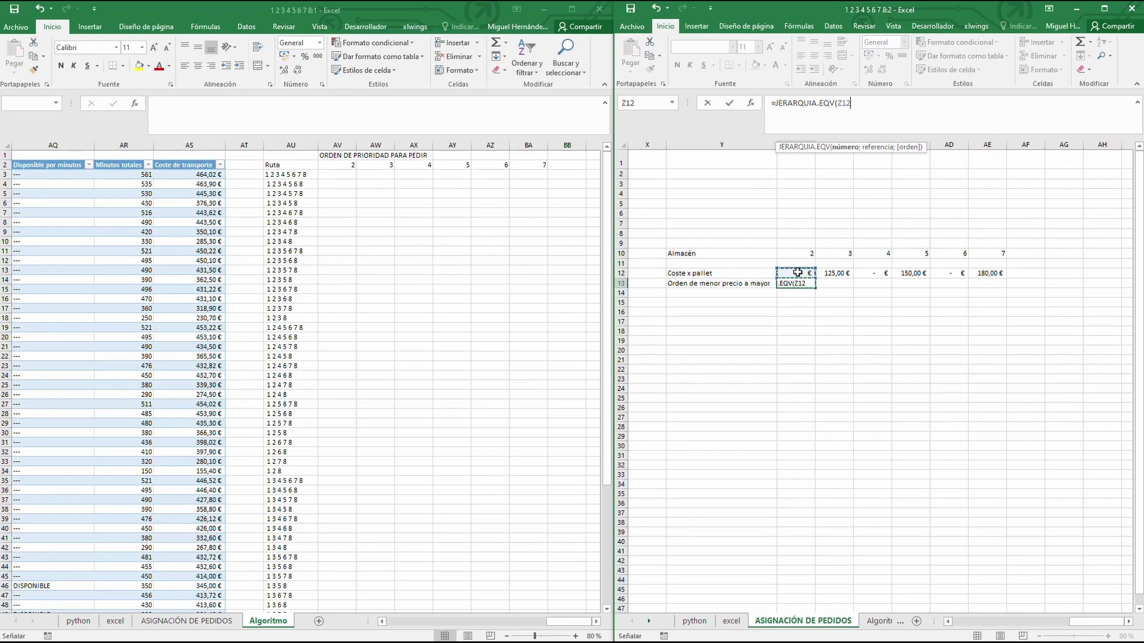
pyautogui.write(';')
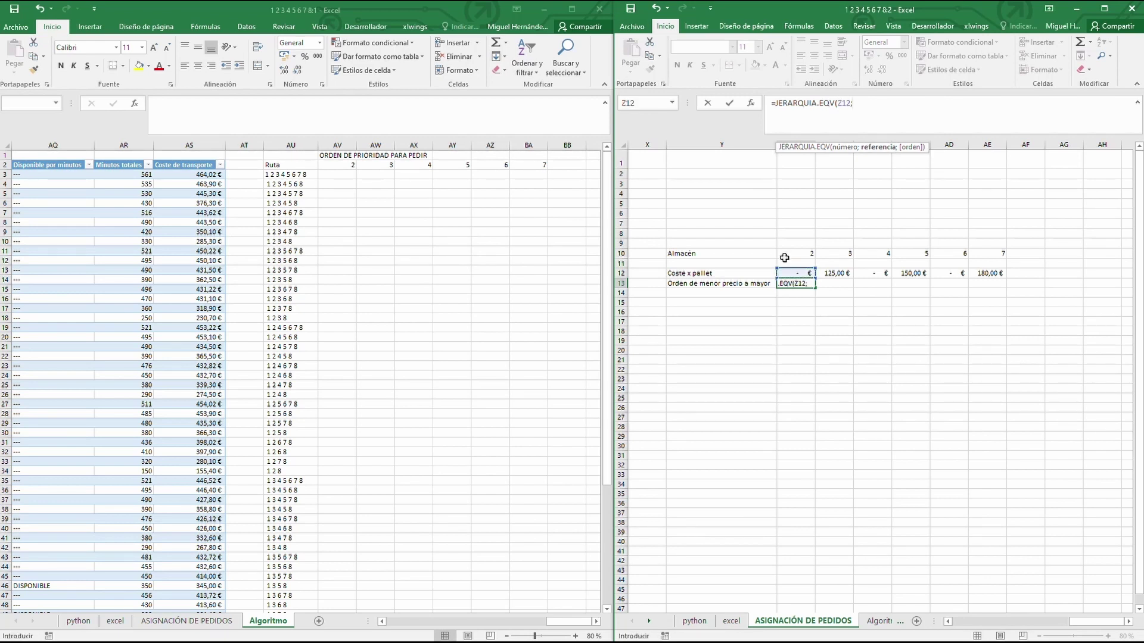
# Complete the Z13 ranking formula with the absolute reference $Z$12:$AE$12 and ascending order 1.
pyautogui.moveTo(792, 271); pyautogui.dragTo(1003, 274)
pyautogui.click(862, 105)
pyautogui.press('F4')
pyautogui.click(886, 104)
pyautogui.press('F4')
pyautogui.click(904, 108)
pyautogui.write(';1')
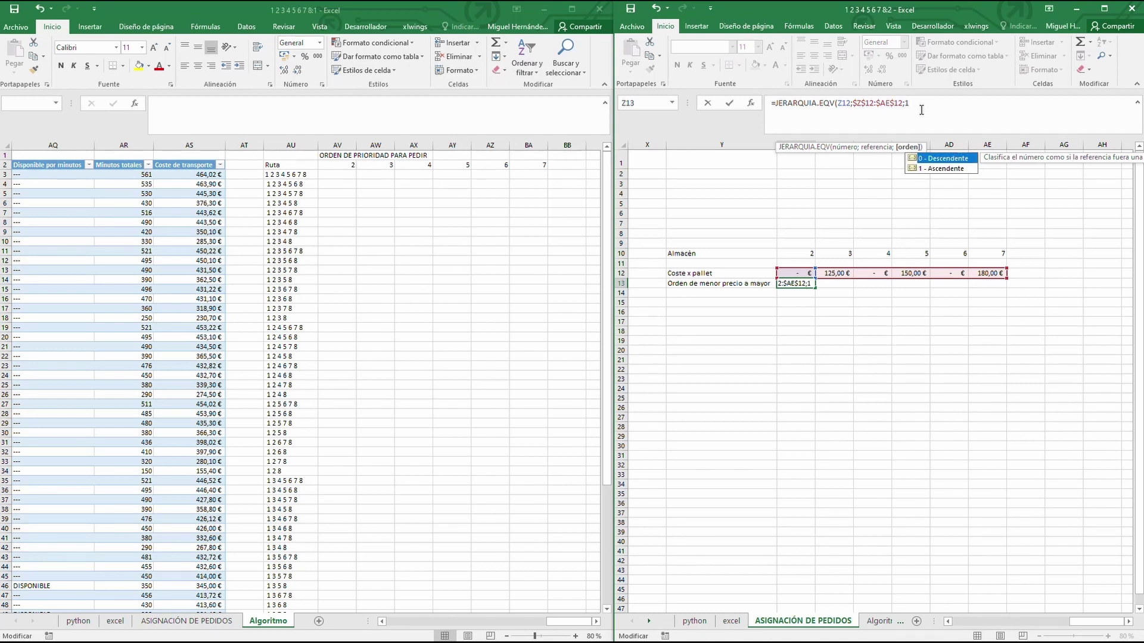
pyautogui.write(')')
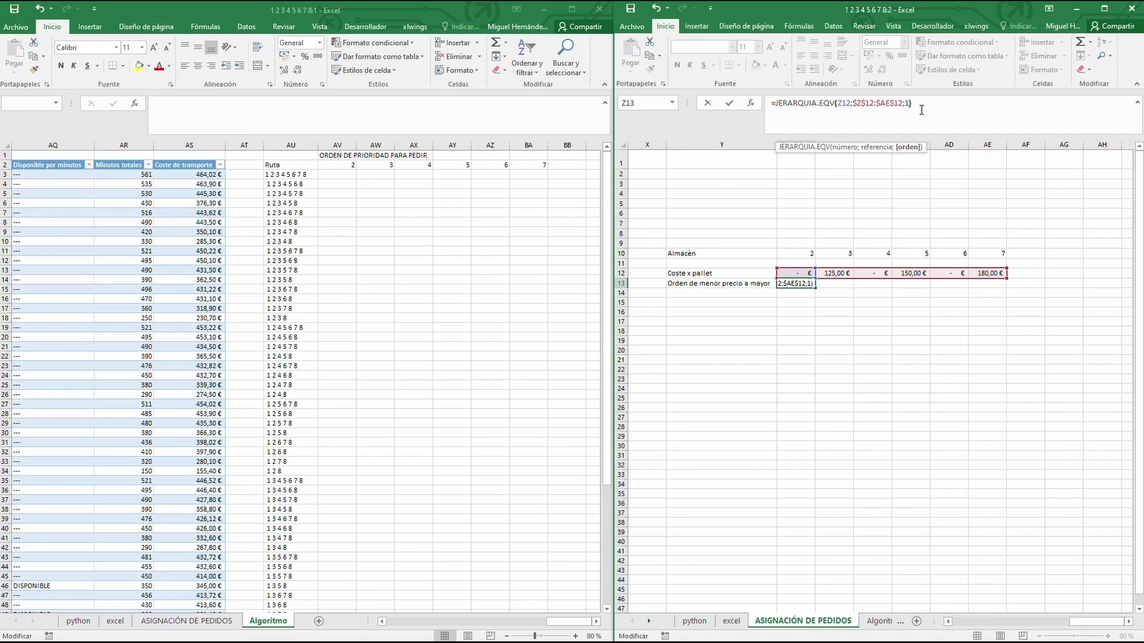
pyautogui.hotkey('ctrl', 'Return')
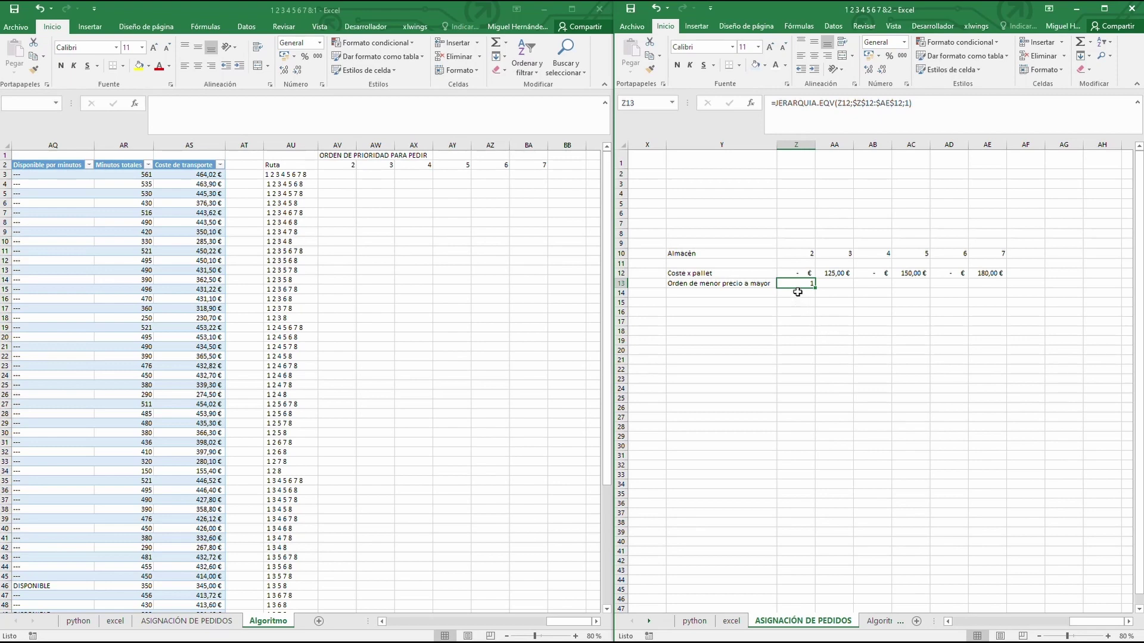
# Change the Z12 cost formula to =SI(Q12>0;Q12;"---") and fill it across the Coste x pallet row to AE12.
pyautogui.hscroll(-5, 1129, 626)
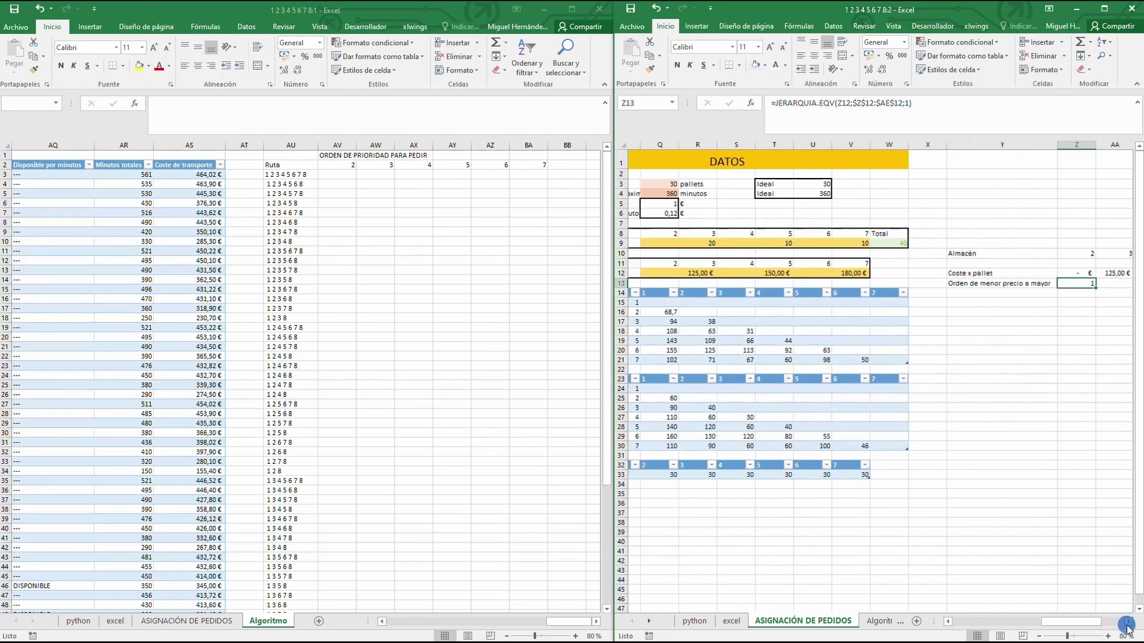
pyautogui.hscroll(5, 1127, 625)
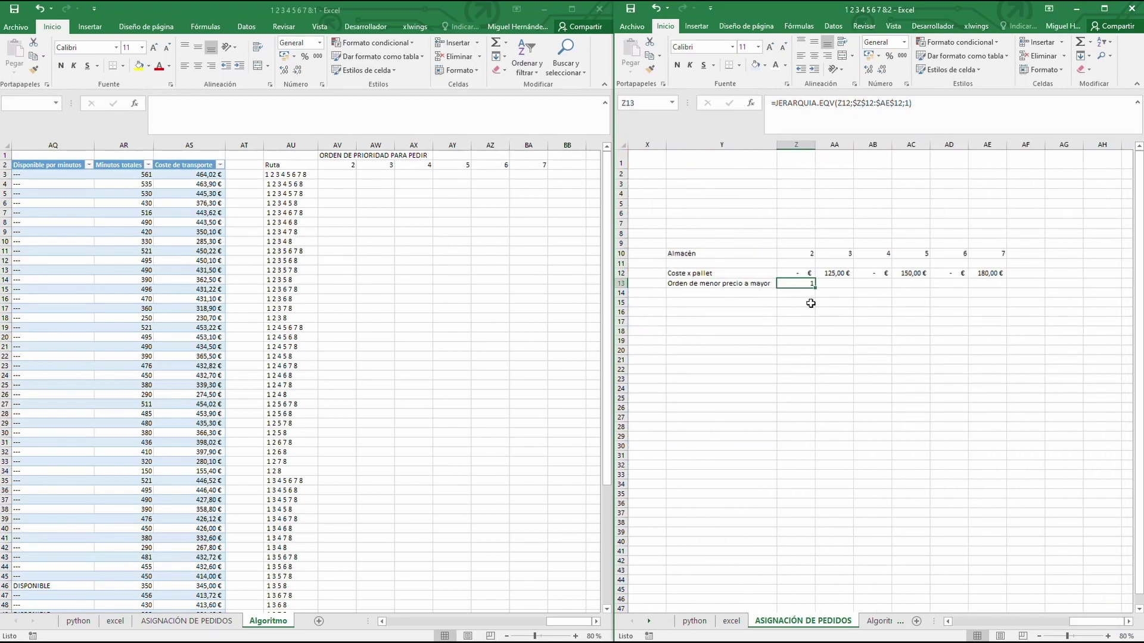
pyautogui.click(785, 273)
pyautogui.click(774, 104)
pyautogui.write('SI(')
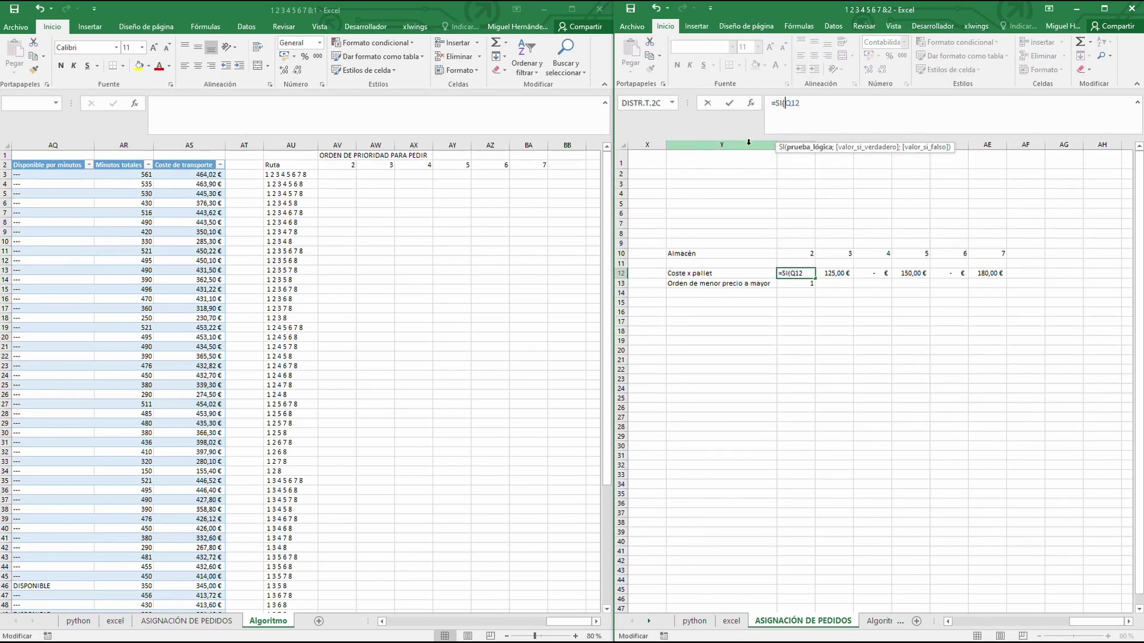
pyautogui.click(810, 94)
pyautogui.click(815, 102)
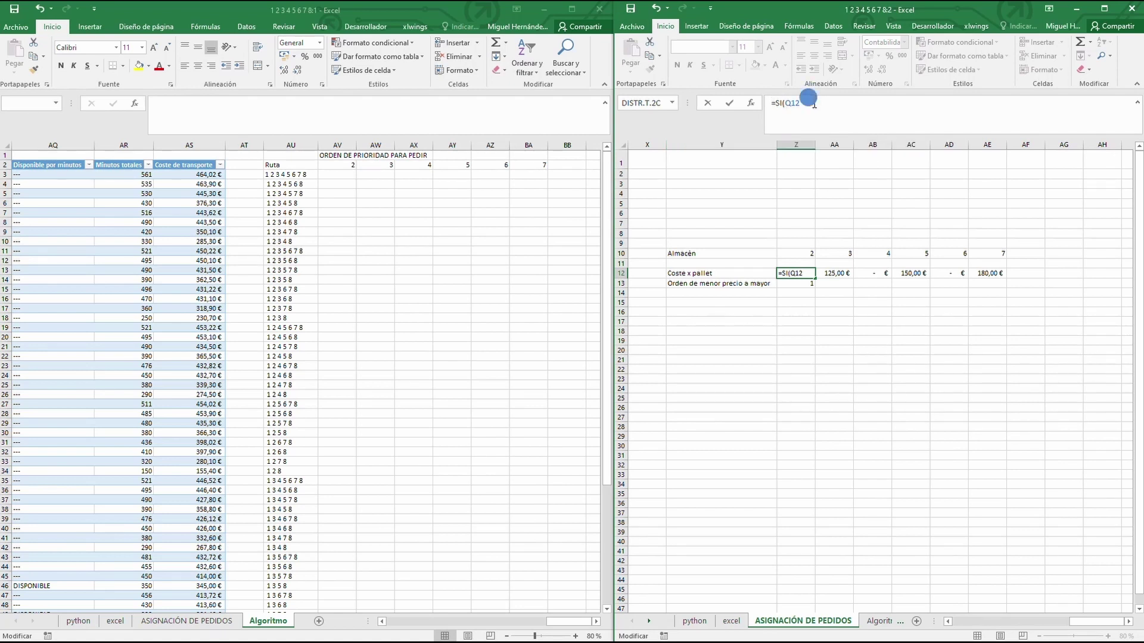
pyautogui.write('>0;Q12;')
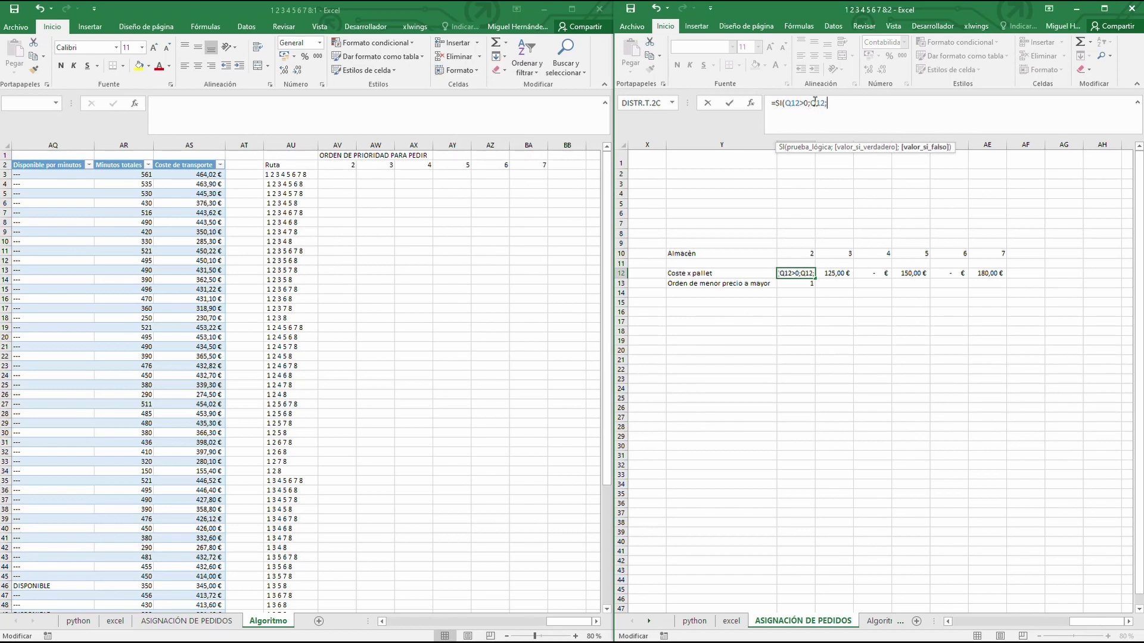
pyautogui.write('"---")')
pyautogui.press('Return')
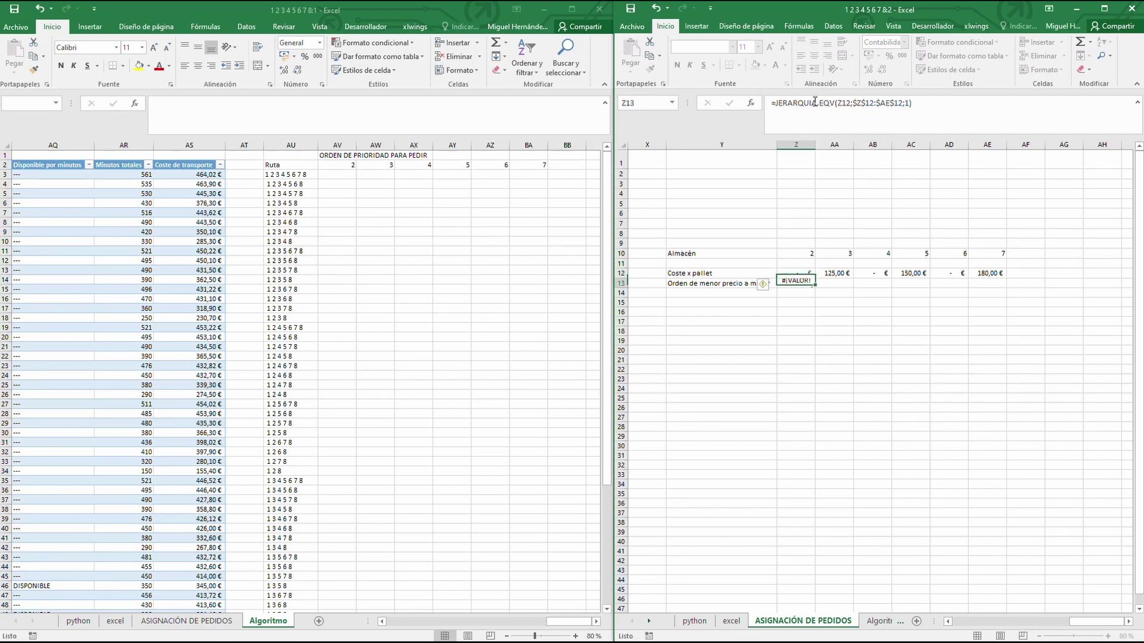
pyautogui.click(806, 271)
pyautogui.moveTo(817, 278); pyautogui.dragTo(1000, 275)
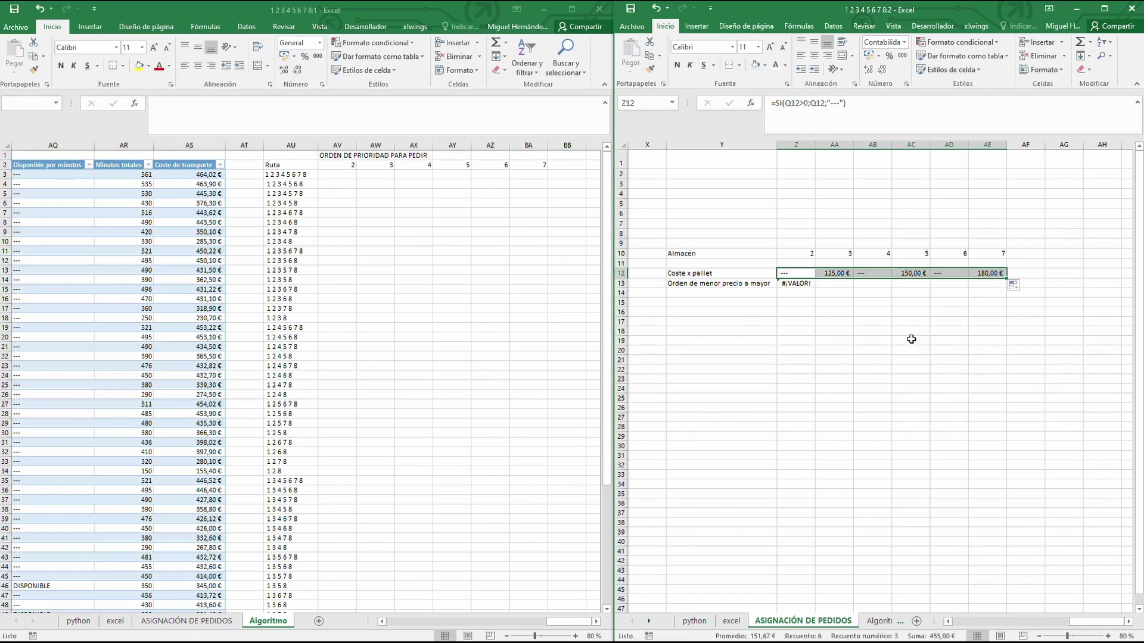
# Wrap the Z13 ranking formula in SI.ERROR with "---" as the error value and fill it across to AE13.
pyautogui.click(790, 283)
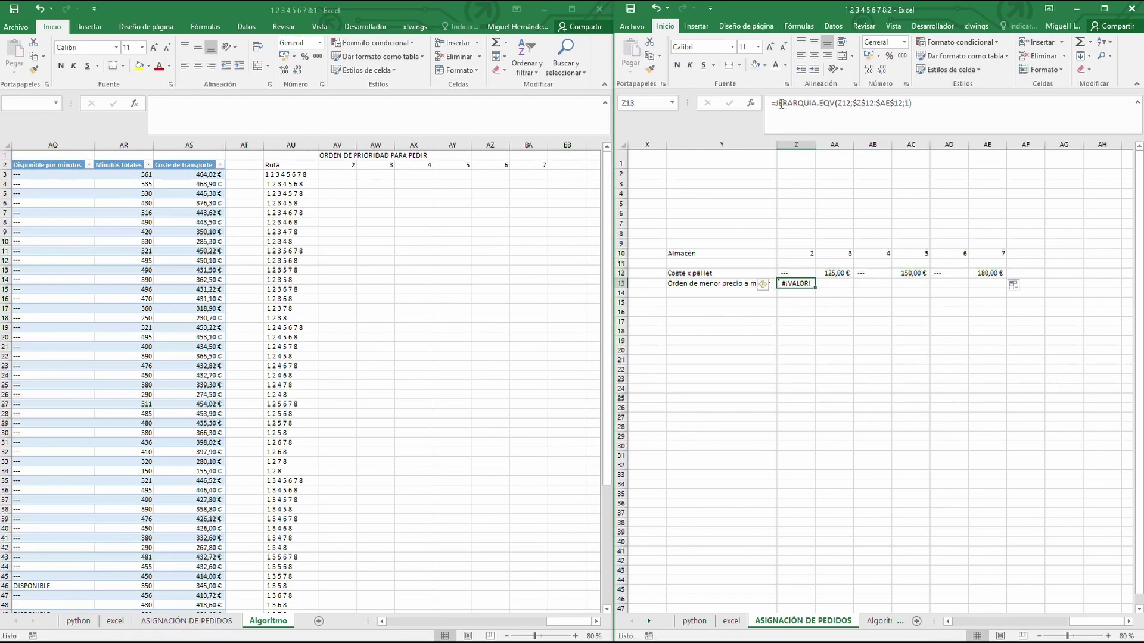
pyautogui.click(776, 105)
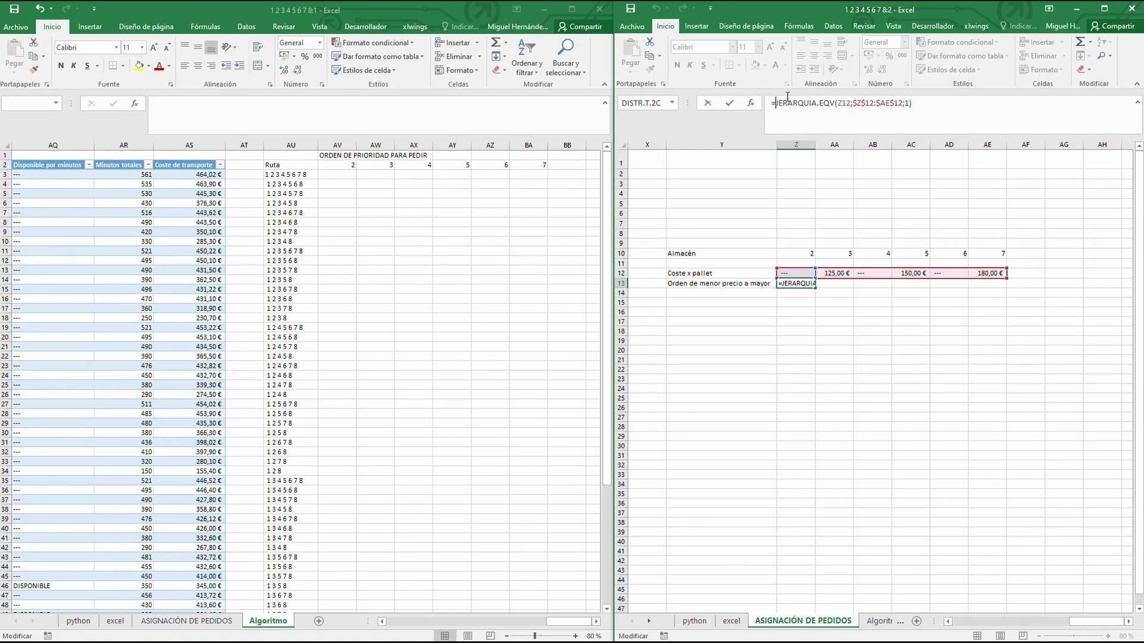
pyautogui.write('SI.ERRO')
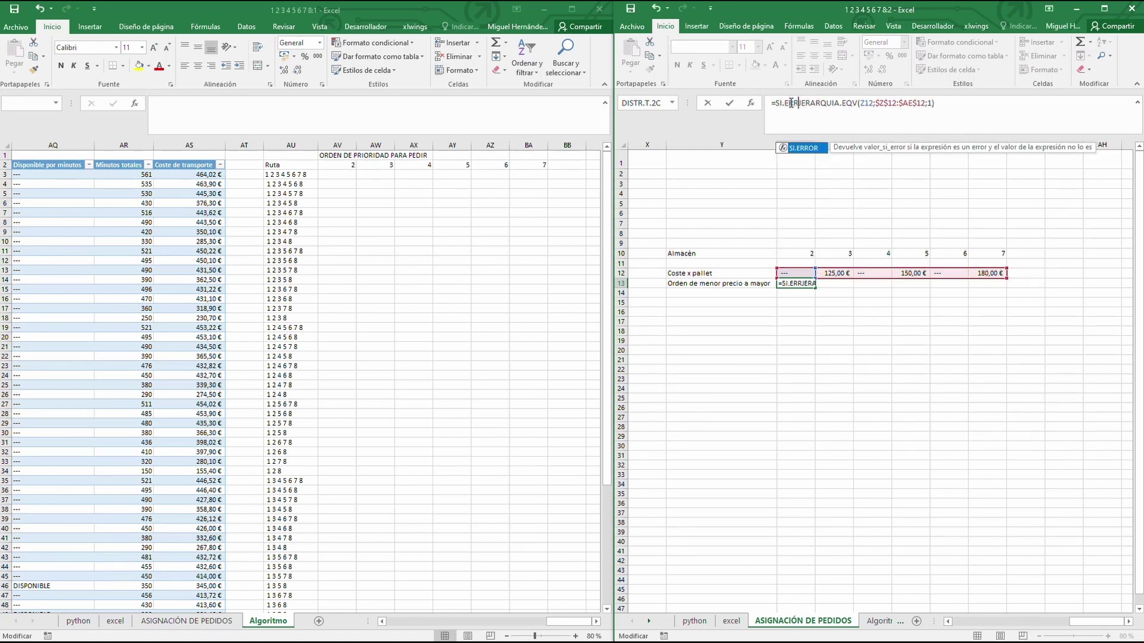
pyautogui.write('R(')
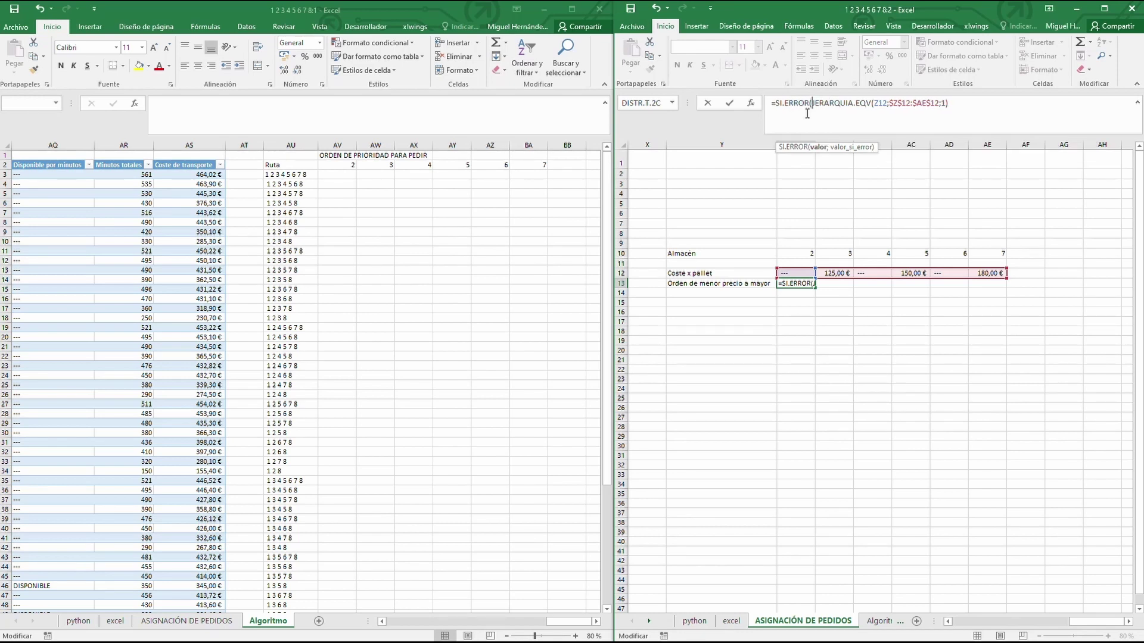
pyautogui.click(958, 104)
pyautogui.write(';"---")')
pyautogui.press('Return')
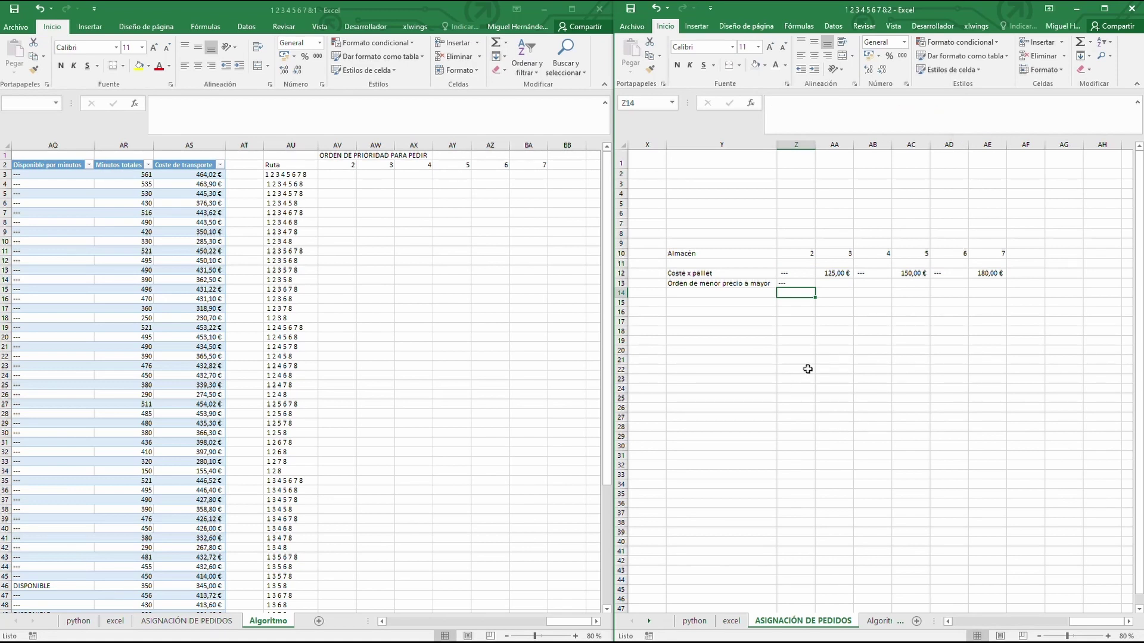
pyautogui.click(798, 284)
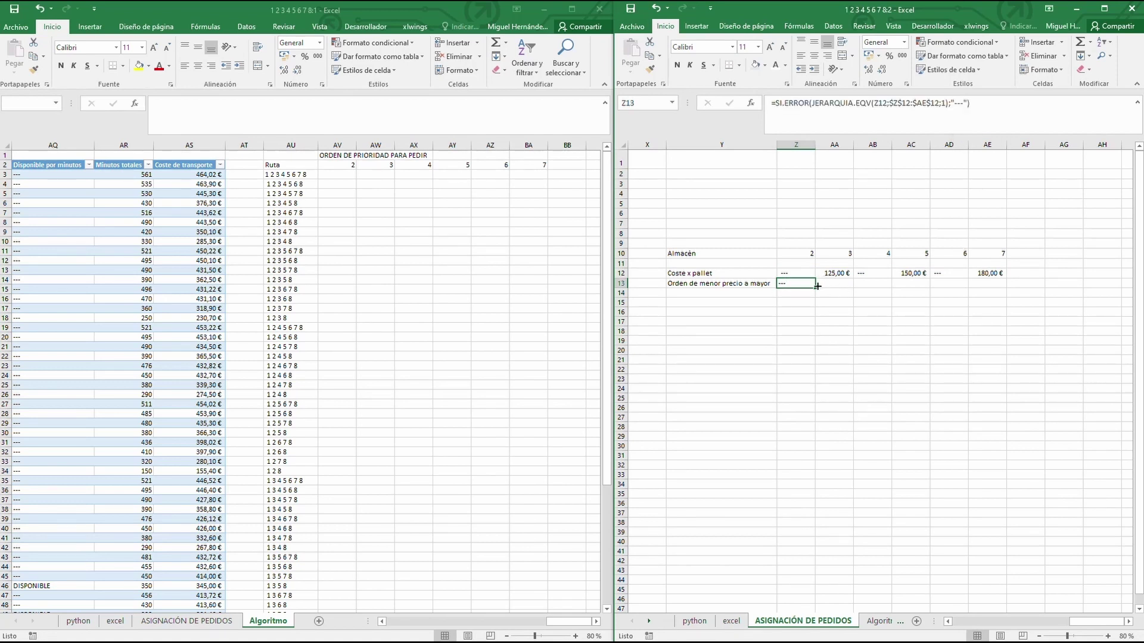
pyautogui.moveTo(816, 288); pyautogui.dragTo(996, 285)
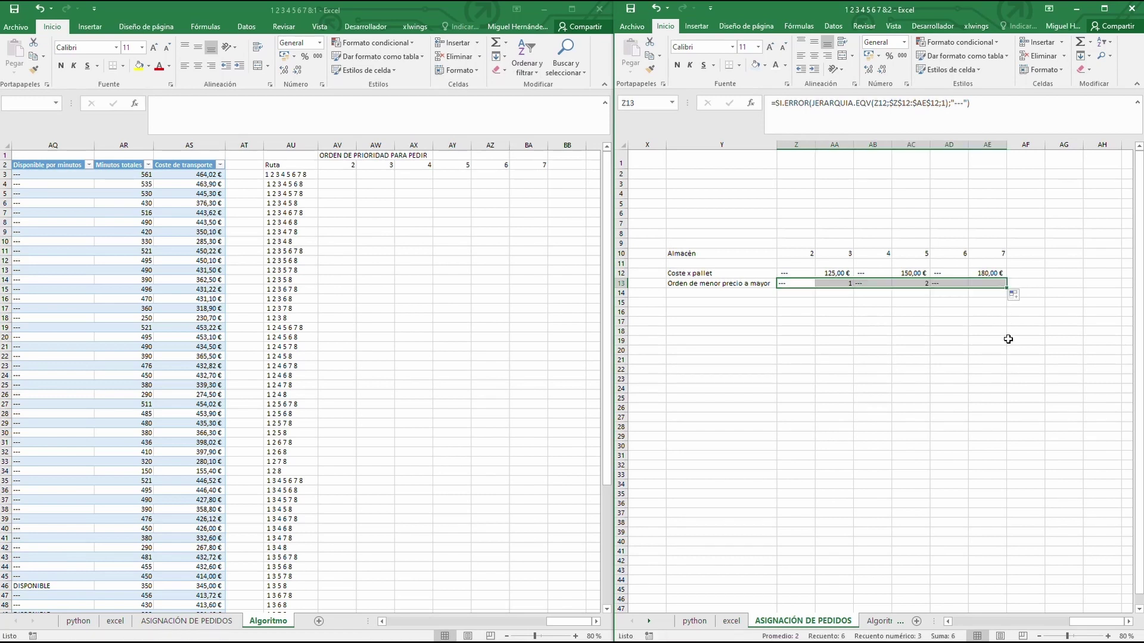
# Compare the rank and cost per pallet of warehouses 3, 5 and 7 in rows 12 and 13.
pyautogui.click(833, 284)
pyautogui.click(834, 273)
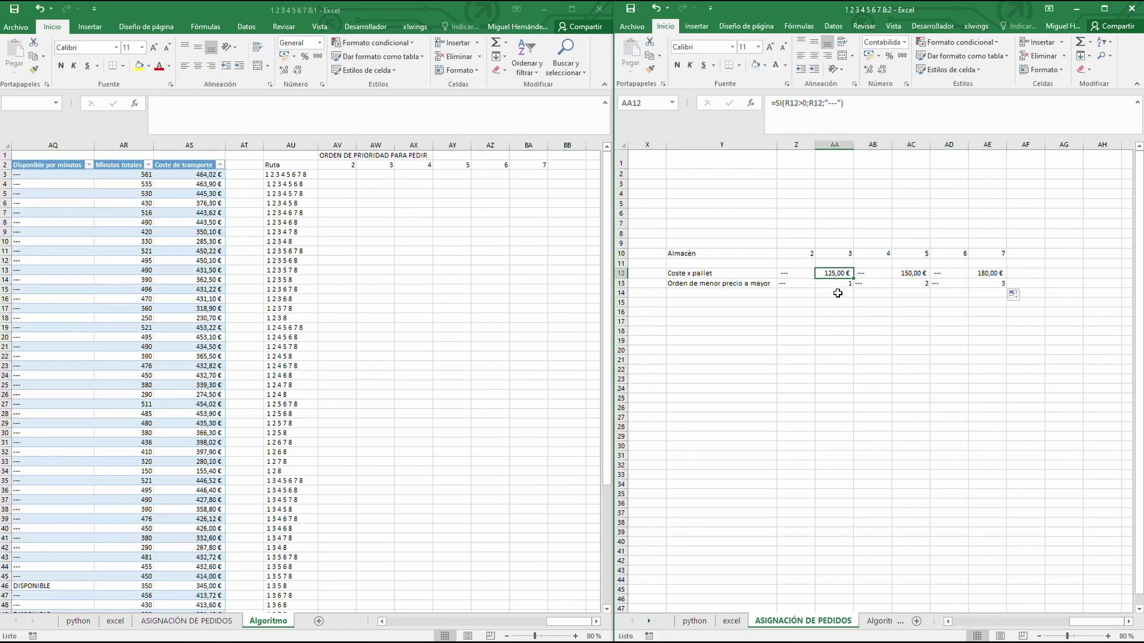
pyautogui.click(923, 284)
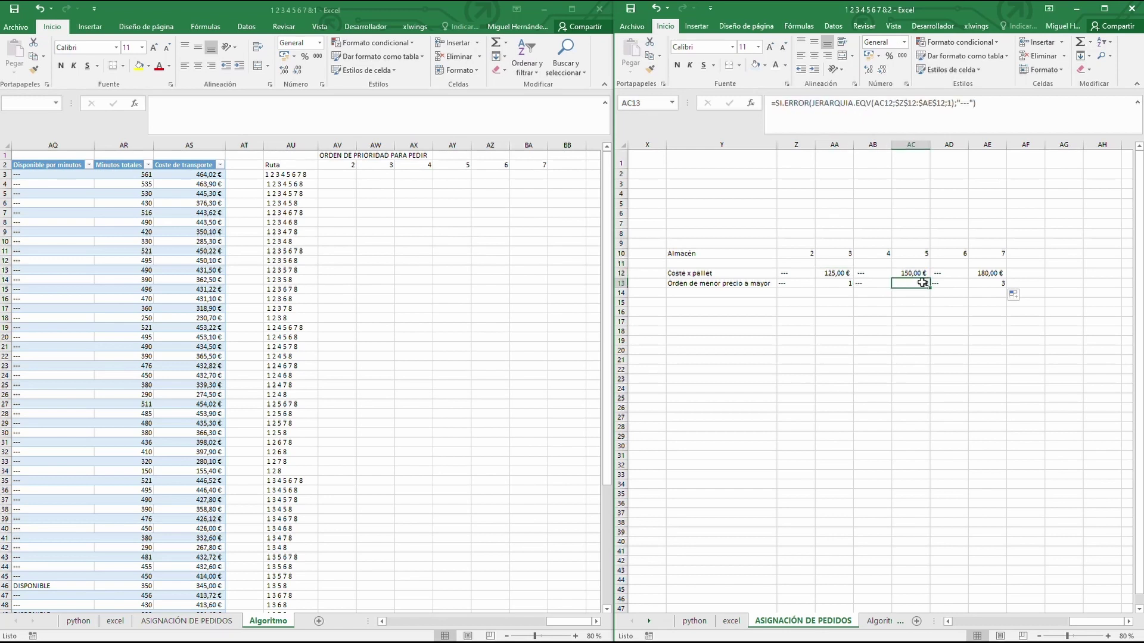
pyautogui.click(917, 274)
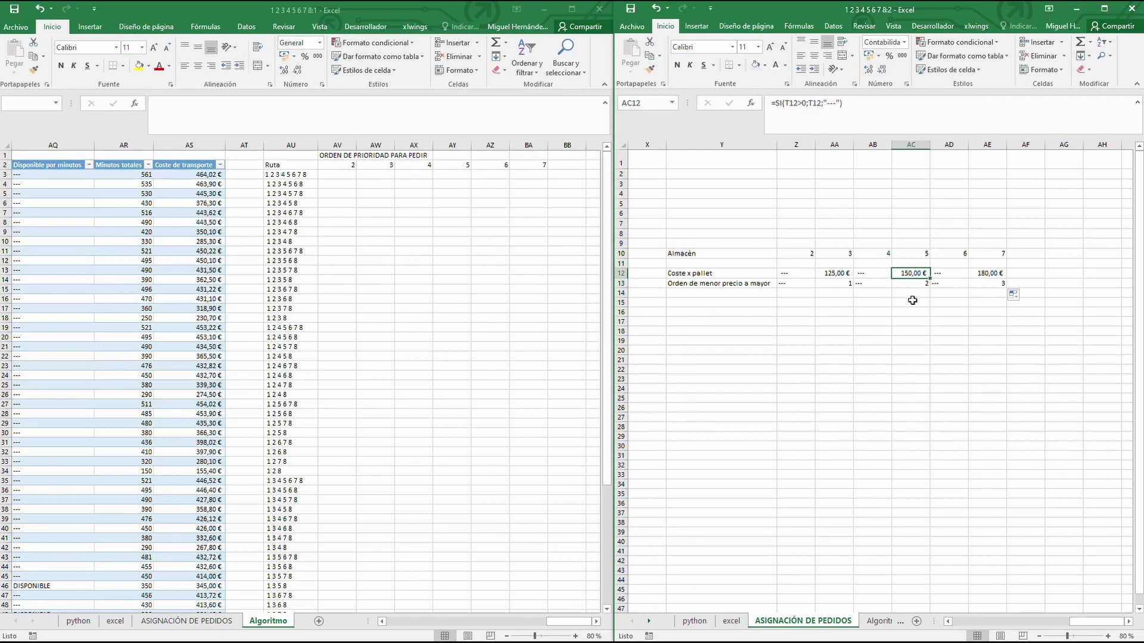
pyautogui.click(987, 284)
pyautogui.click(986, 273)
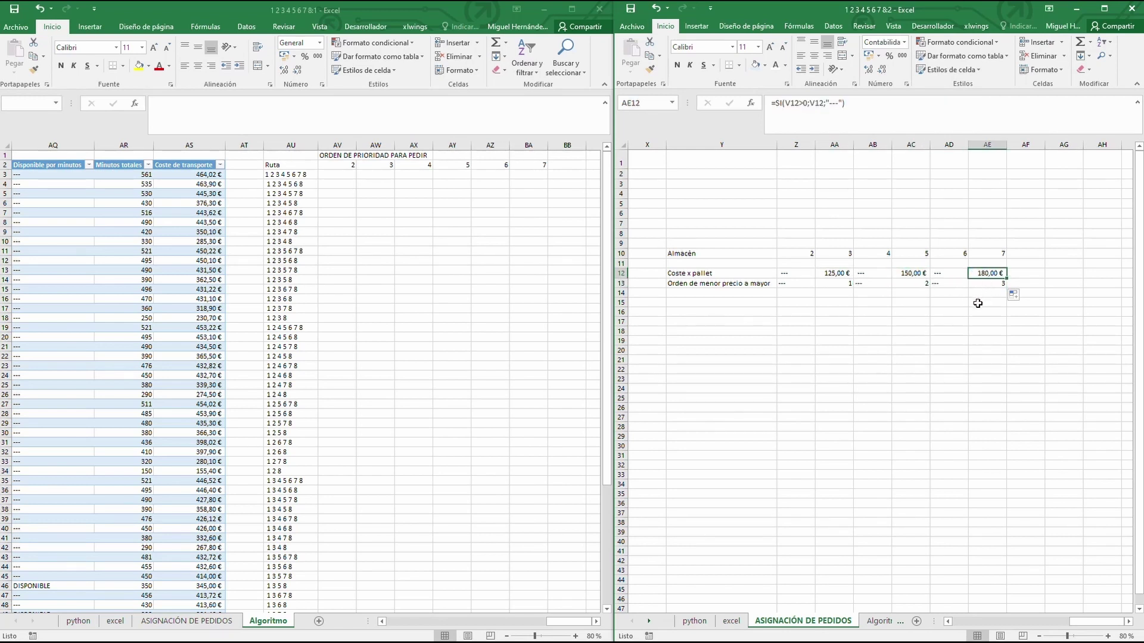
pyautogui.click(905, 274)
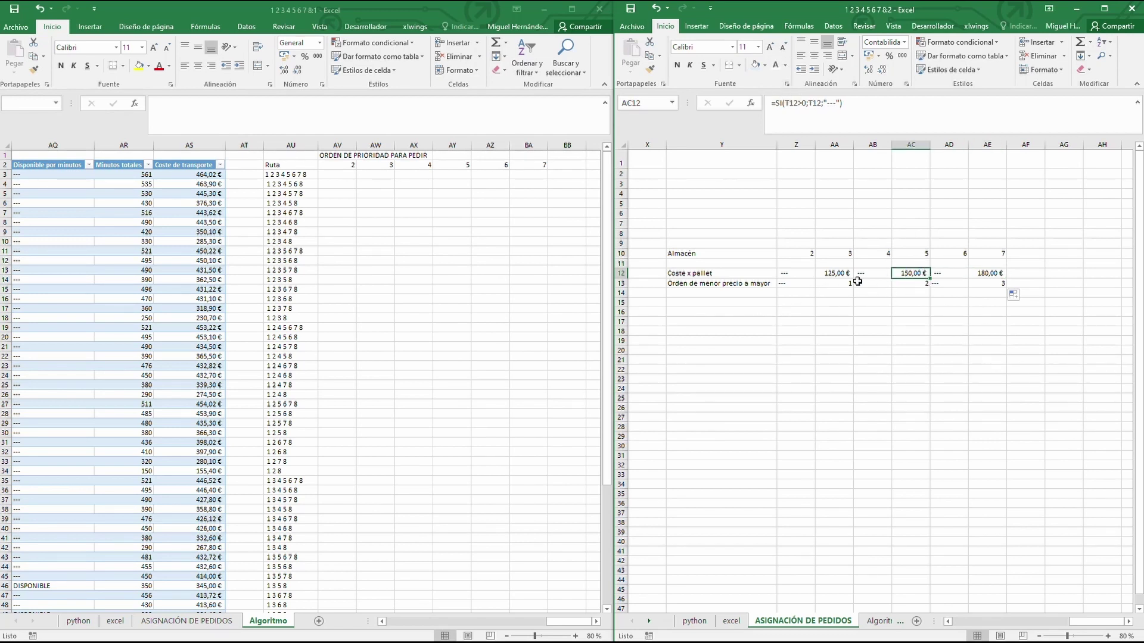
# Set warehouse 5's cost per pallet in the DATOS block to 125 and return to the ranking rows.
pyautogui.click(949, 622)
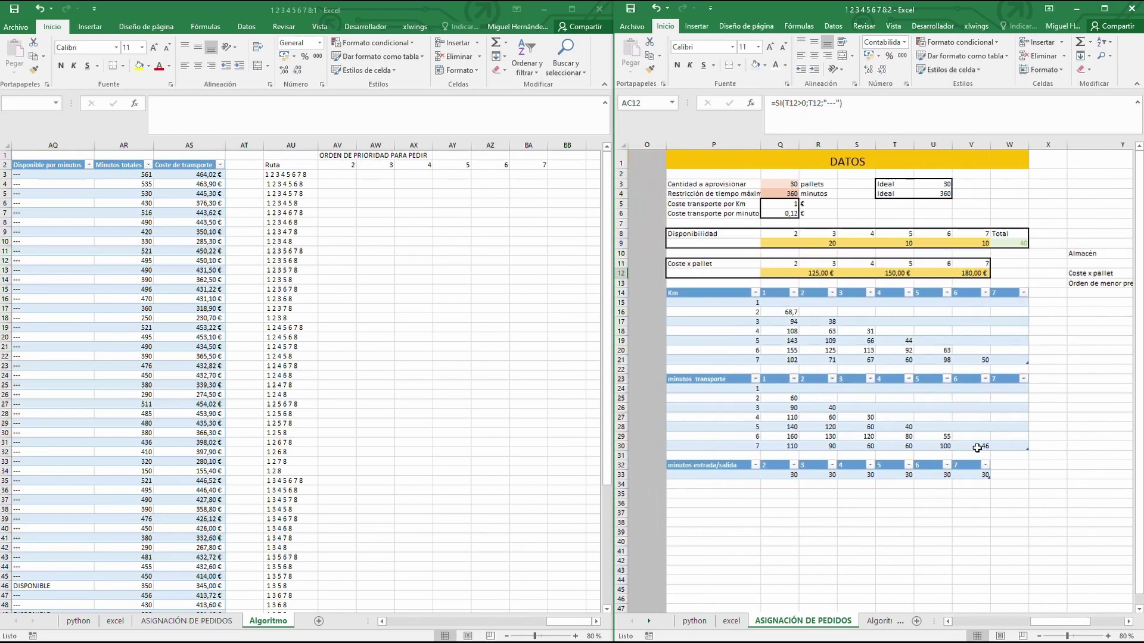
pyautogui.click(896, 273)
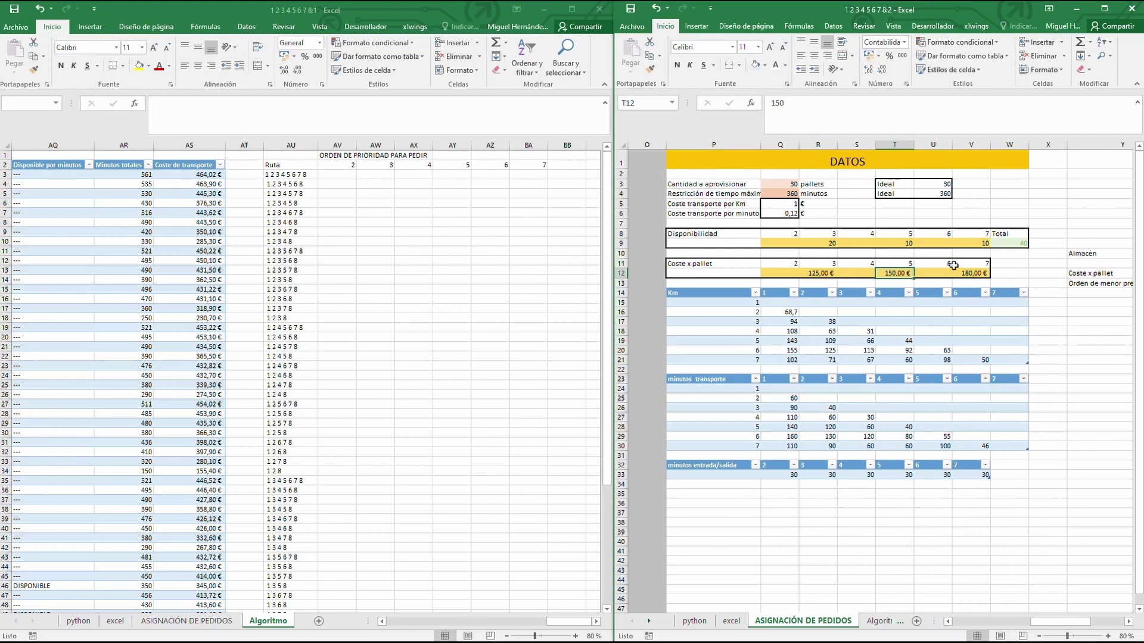
pyautogui.write('125')
pyautogui.press('Return')
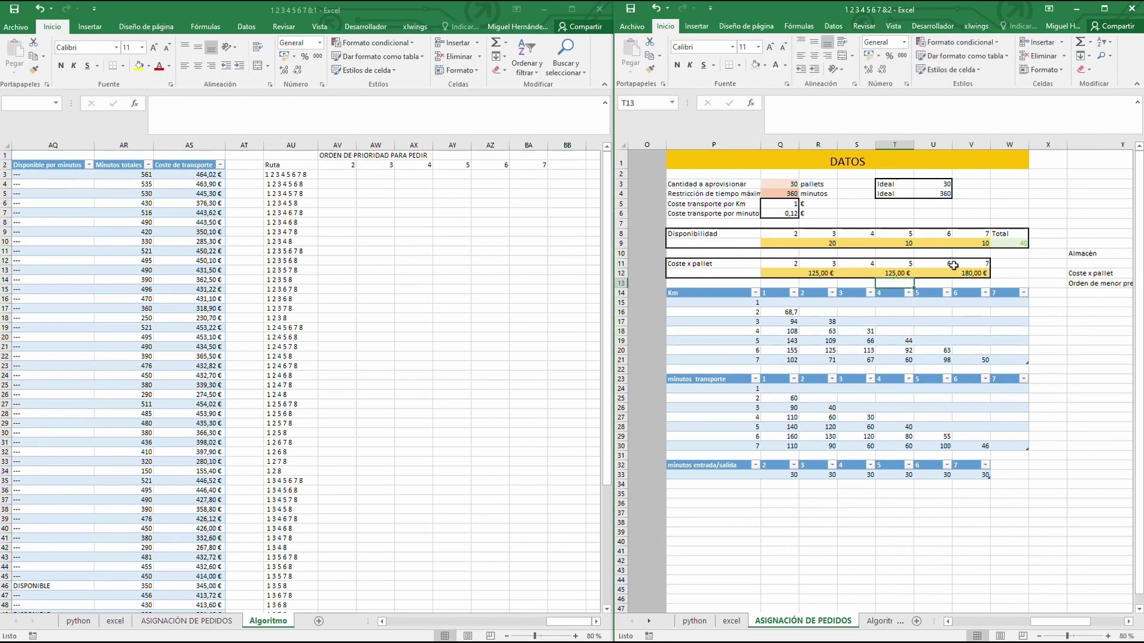
pyautogui.moveTo(1076, 621); pyautogui.dragTo(1124, 617)
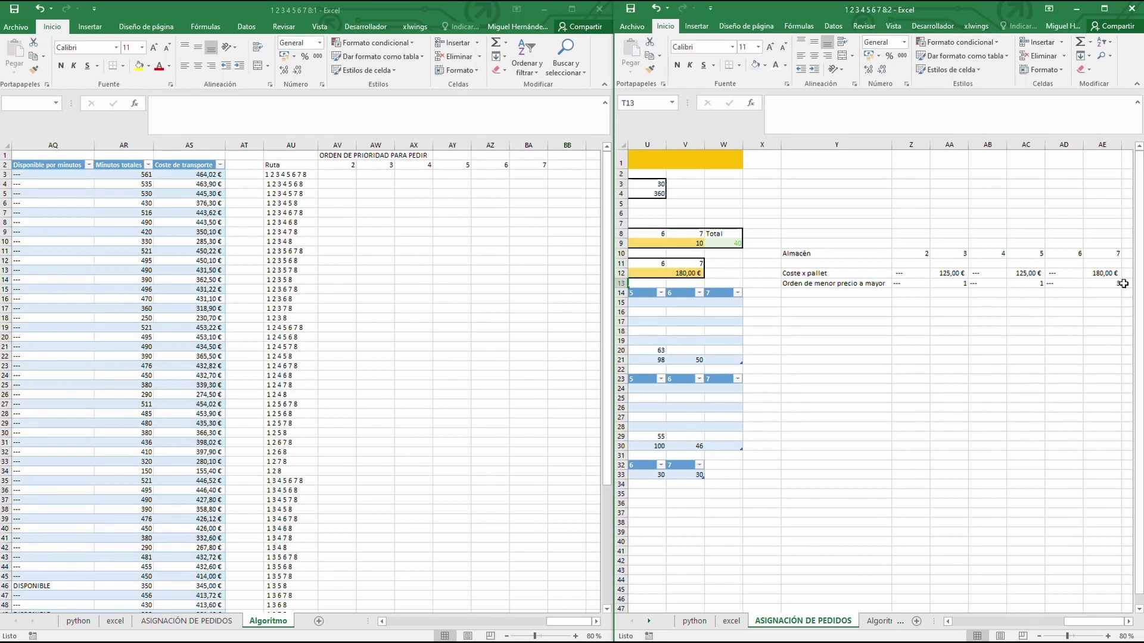
# Label cell Y11, beneath Almacén, as Prioridad.
pyautogui.click(820, 264)
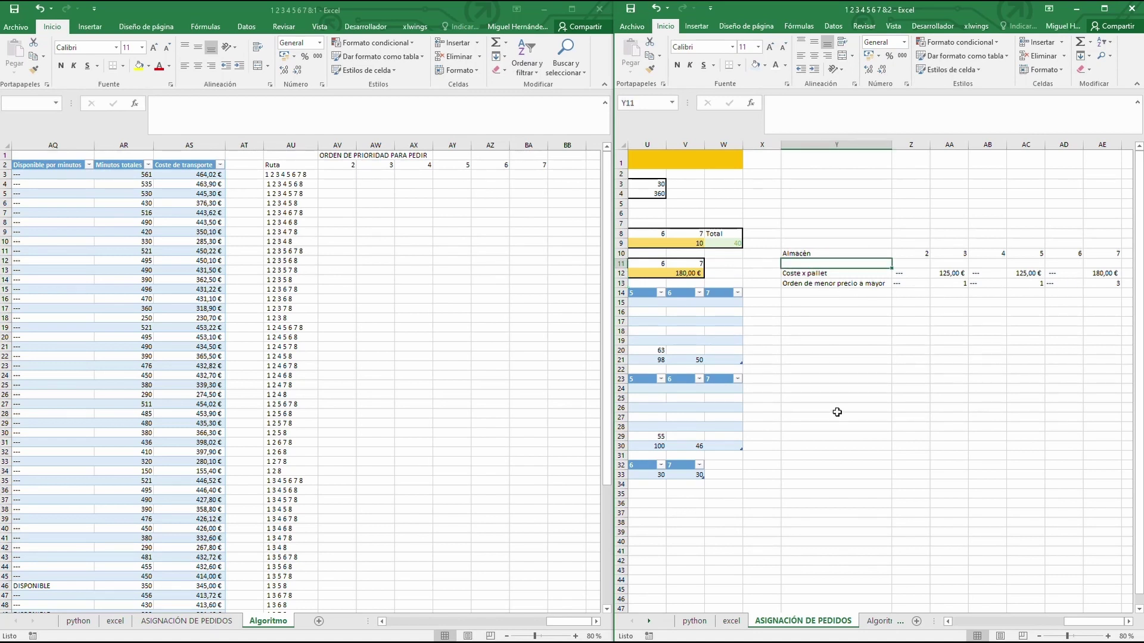
pyautogui.write('p')
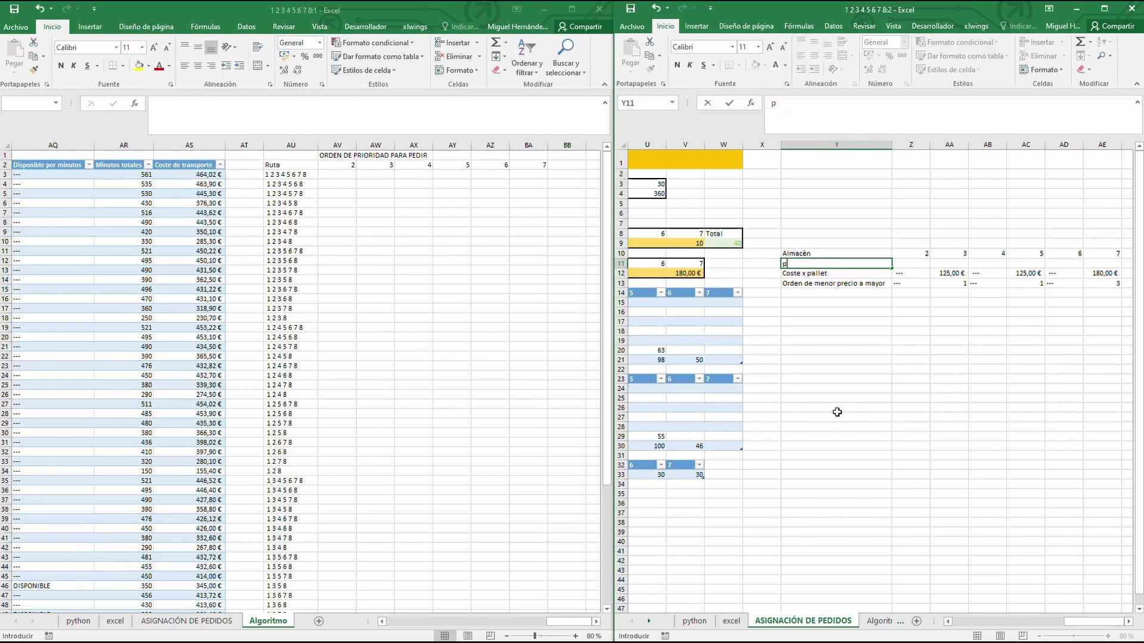
pyautogui.press('capslock')
pyautogui.write('iioridad')
# Fill the Prioridad row from Z11 to AE11 with 1, 6, 5, 2, 3 and 4 for warehouses 2 to 7.
pyautogui.click(926, 265)
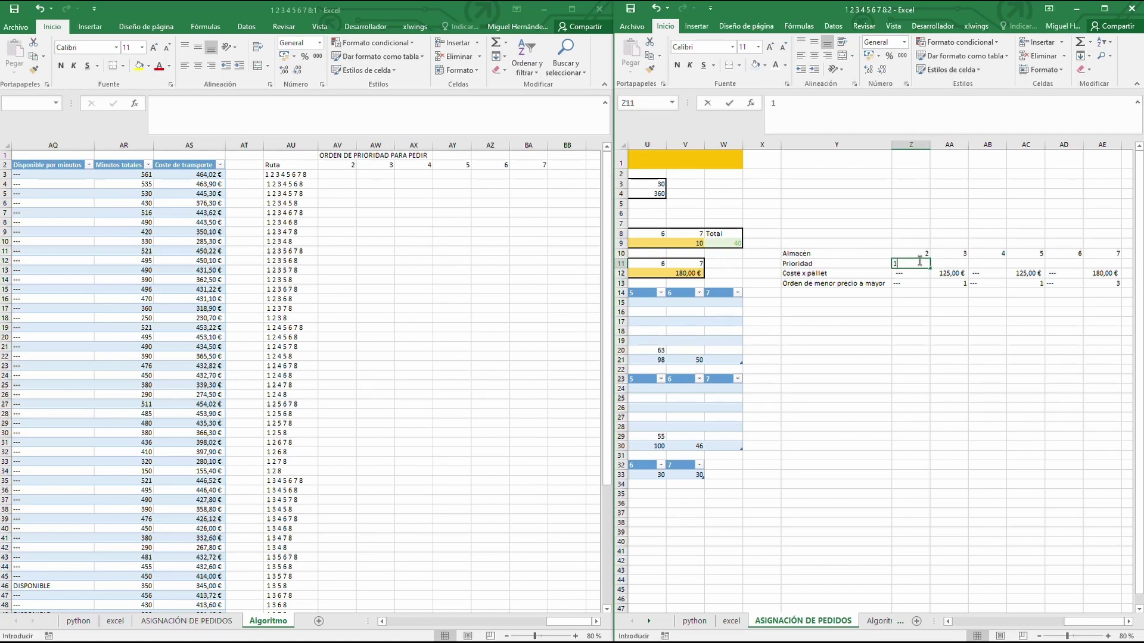
pyautogui.write('1')
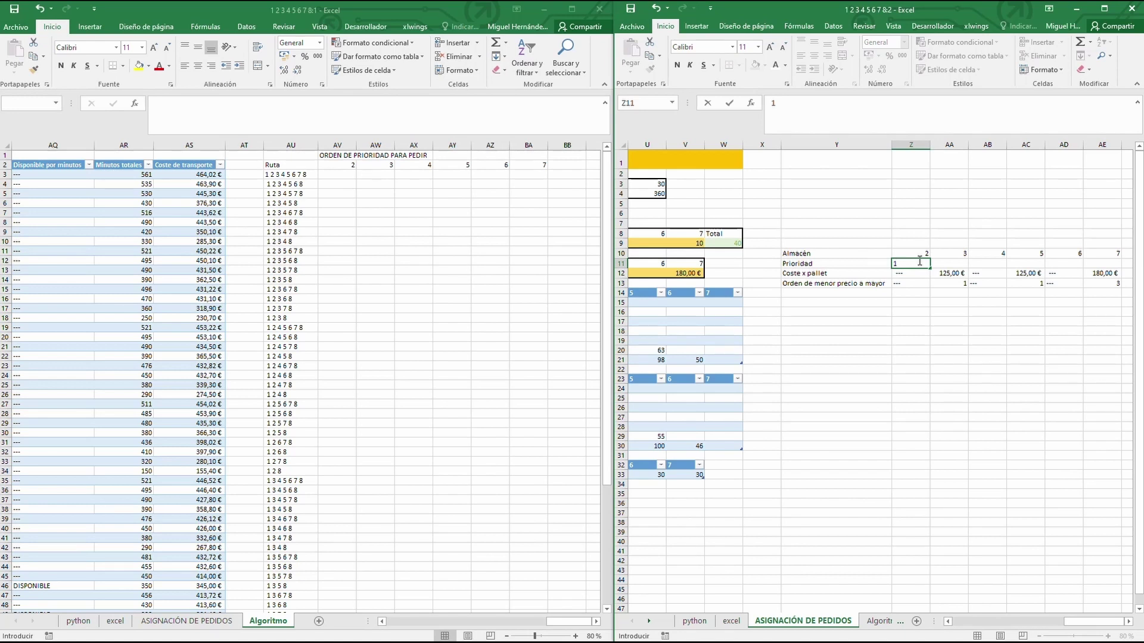
pyautogui.press('Tab')
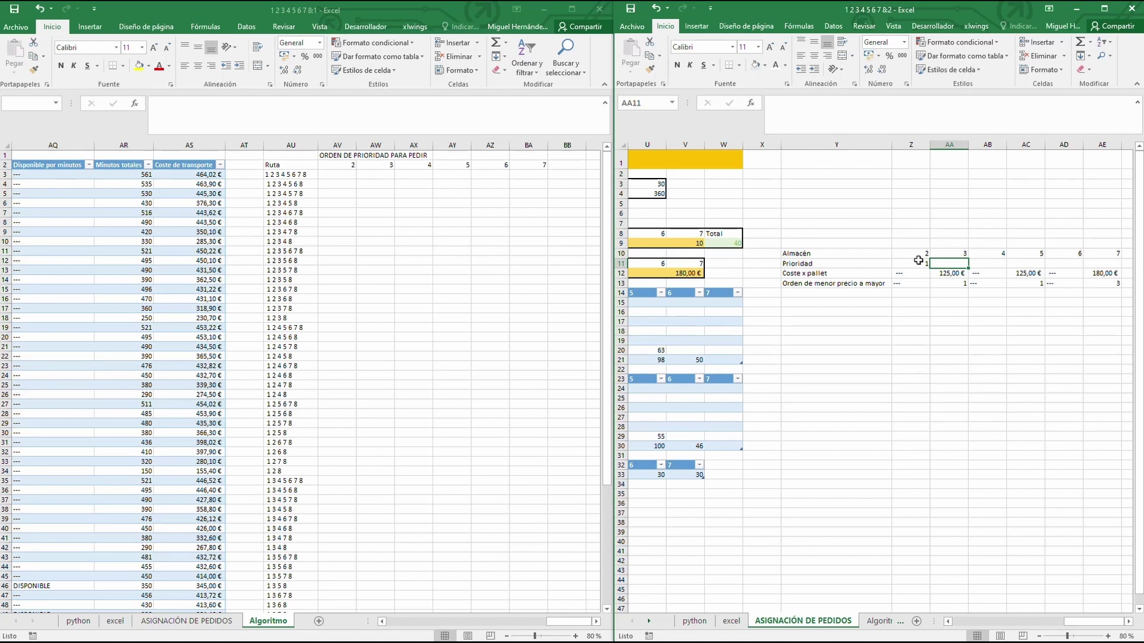
pyautogui.write('6')
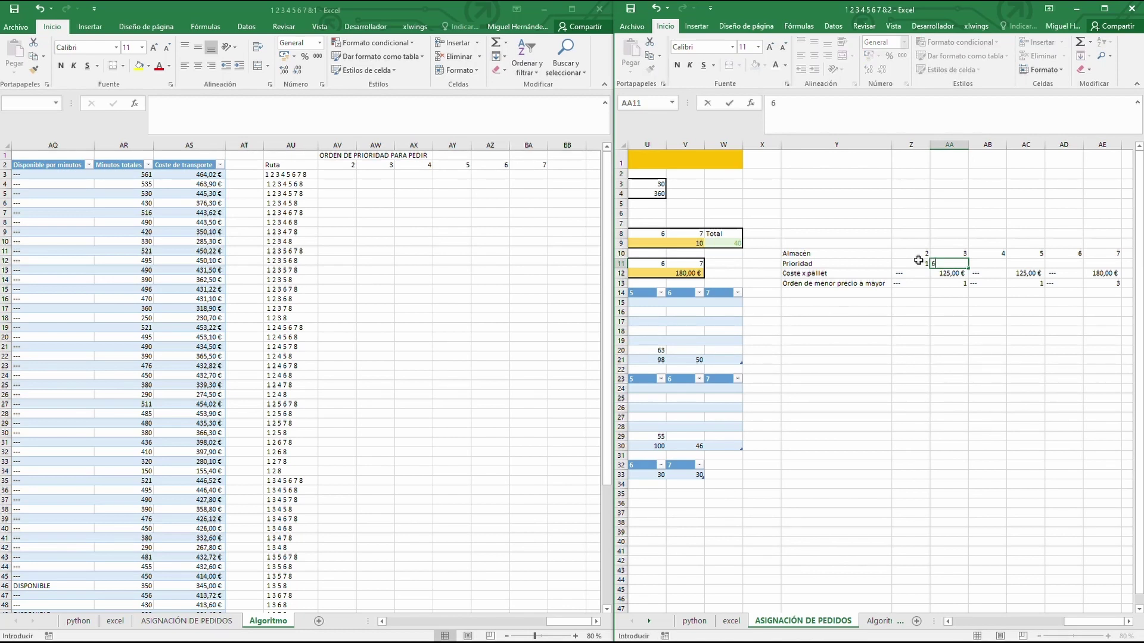
pyautogui.press('Tab')
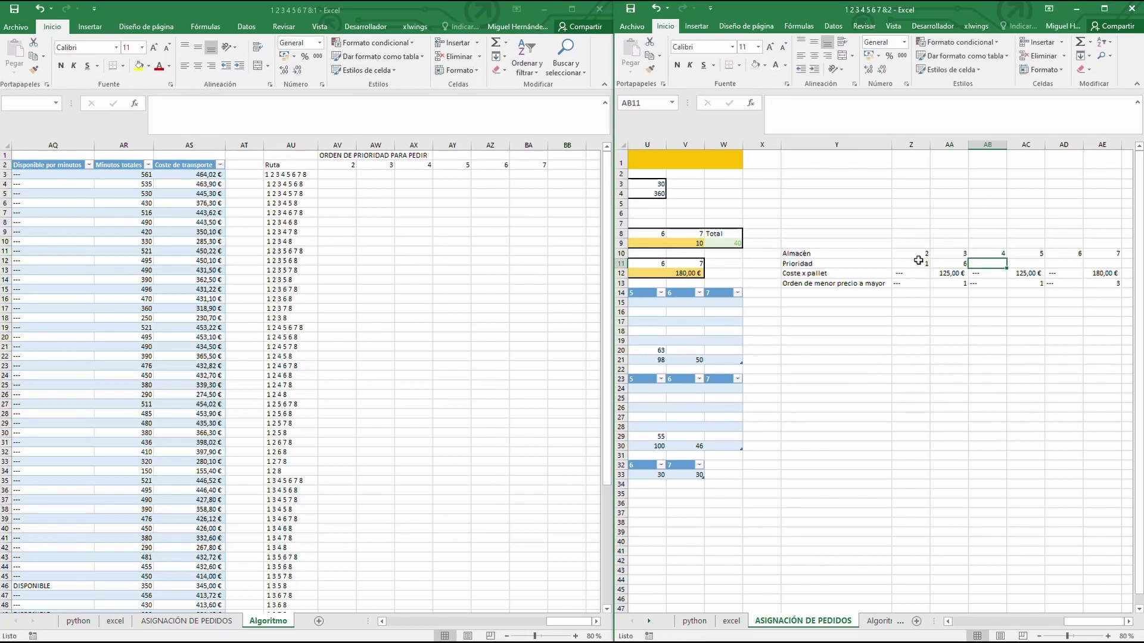
pyautogui.write('5')
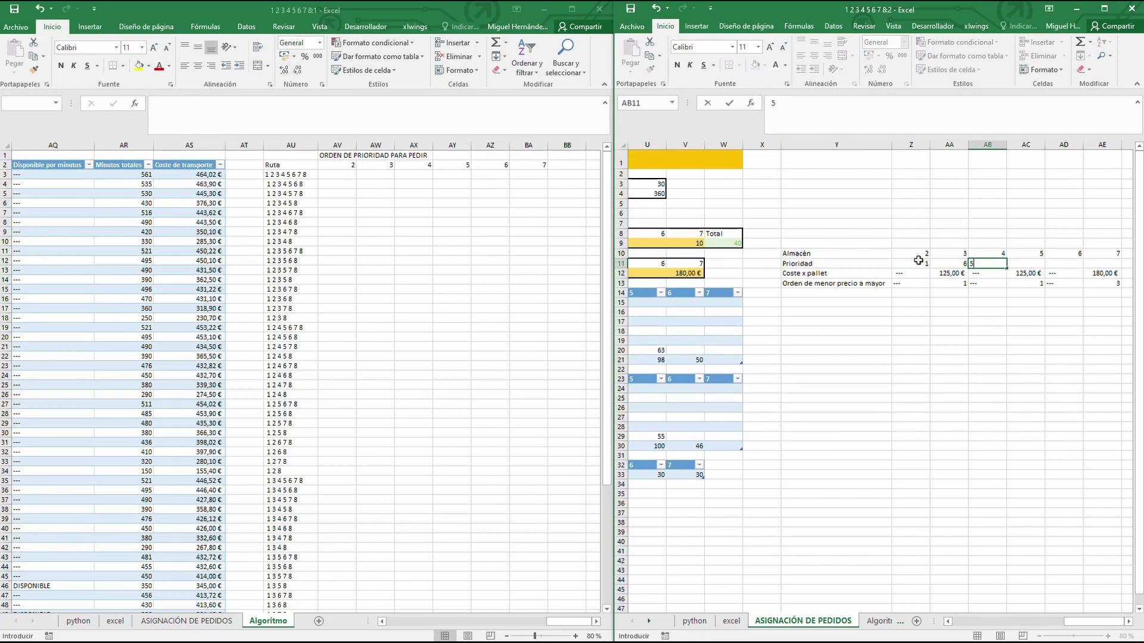
pyautogui.press('Tab')
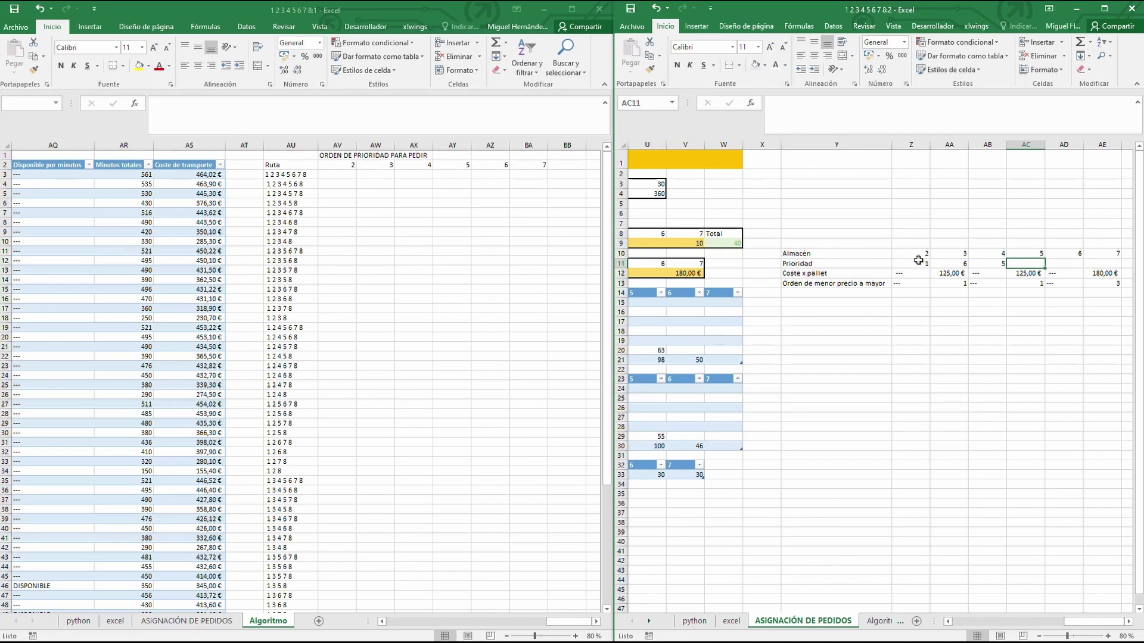
pyautogui.write('2')
pyautogui.press('Tab')
pyautogui.write('3')
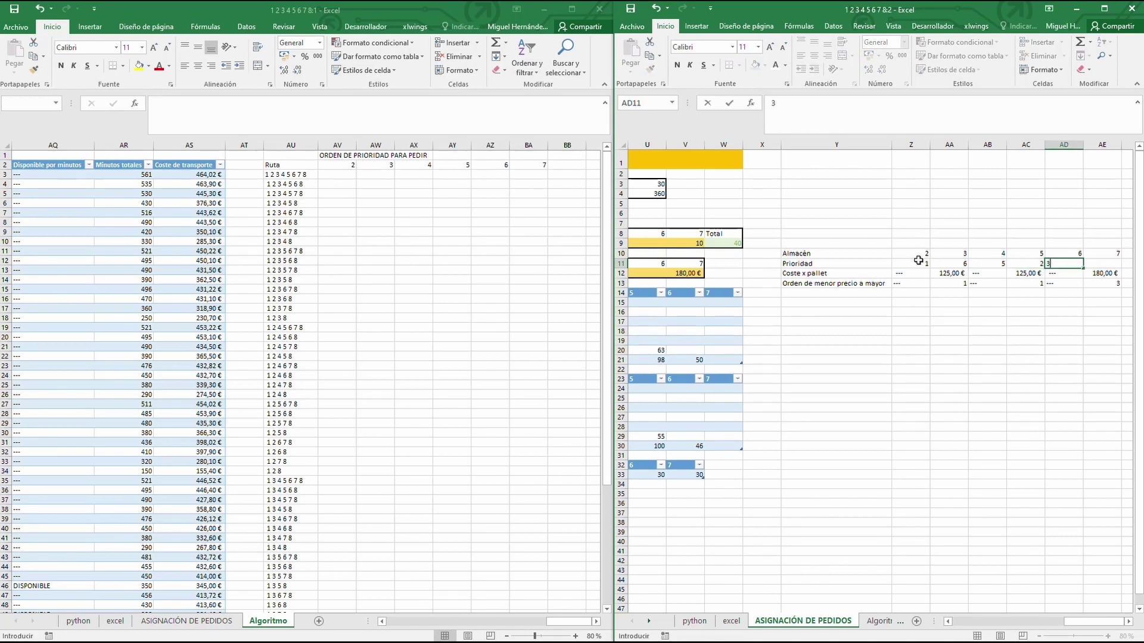
pyautogui.press('Tab')
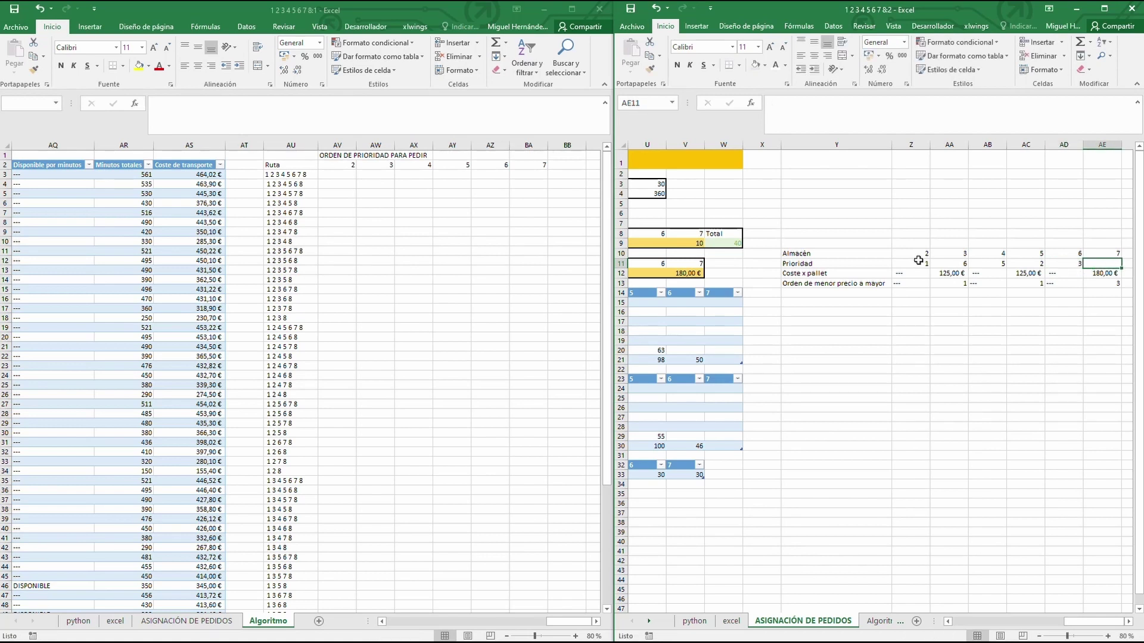
pyautogui.write('4')
pyautogui.press('Left')
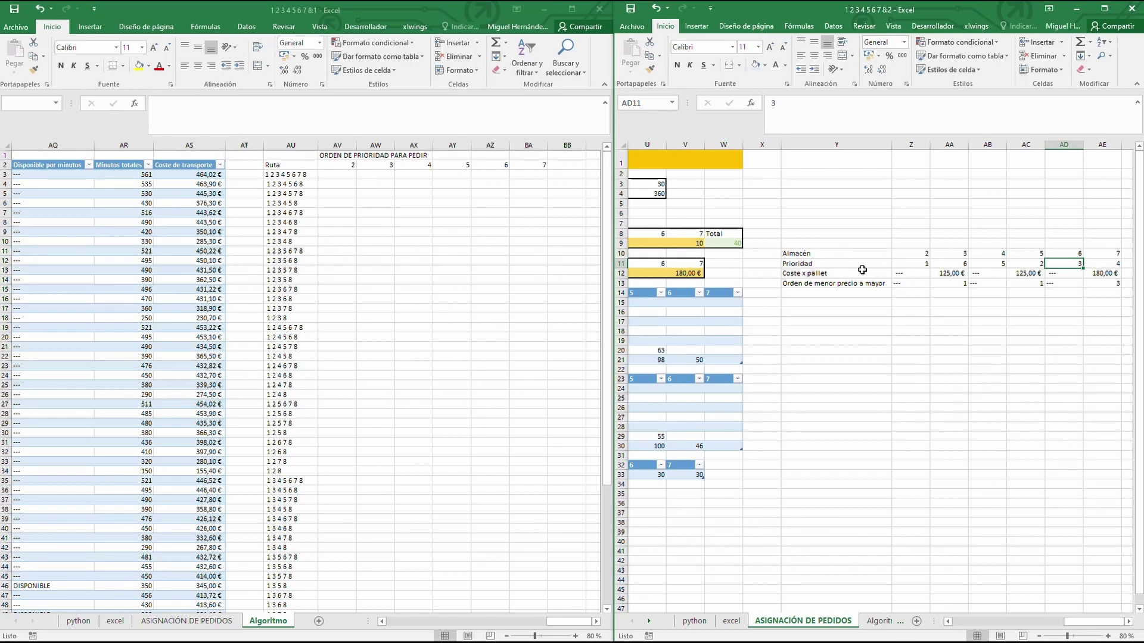
# Outline the priority values in Z11:AE11 with a thick outside border.
pyautogui.moveTo(905, 259); pyautogui.dragTo(1110, 263)
pyautogui.click(739, 65)
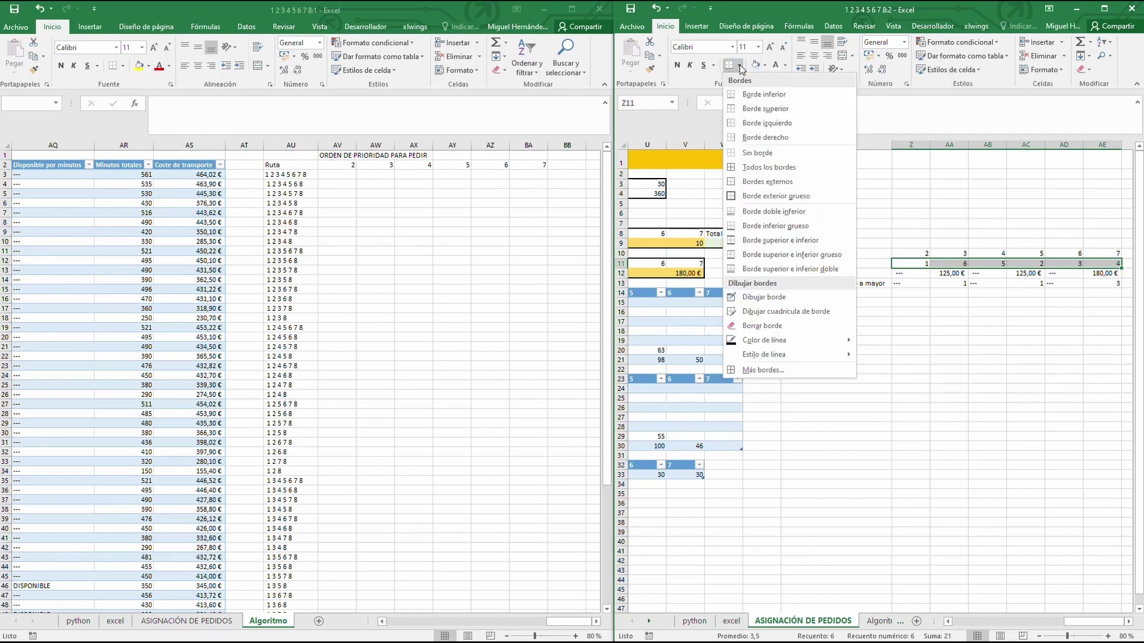
pyautogui.click(774, 196)
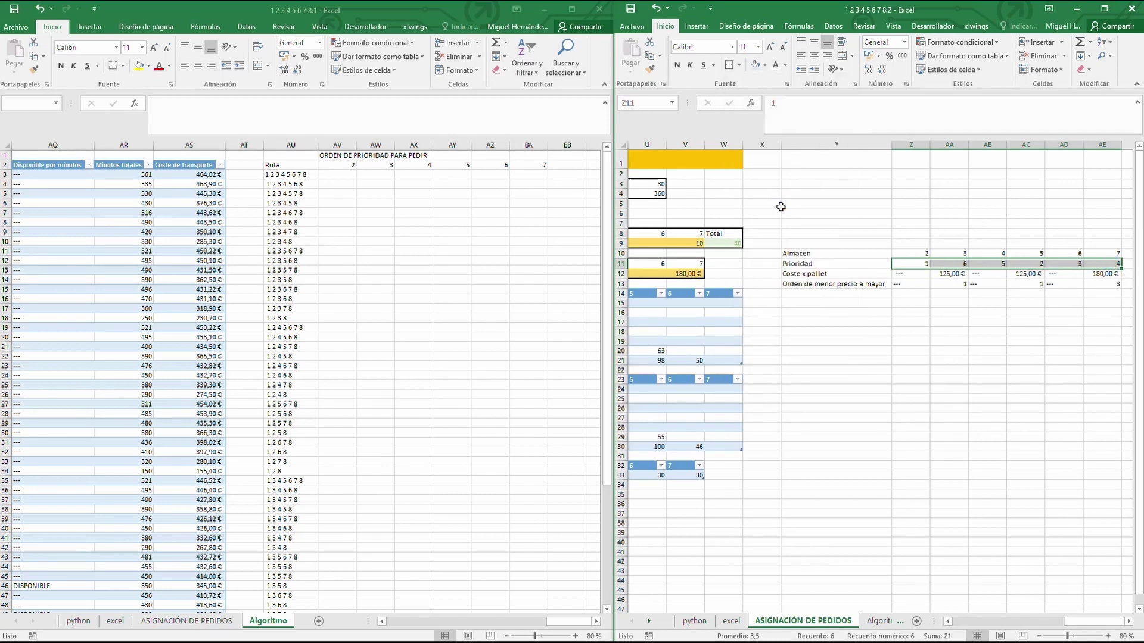
pyautogui.click(911, 293)
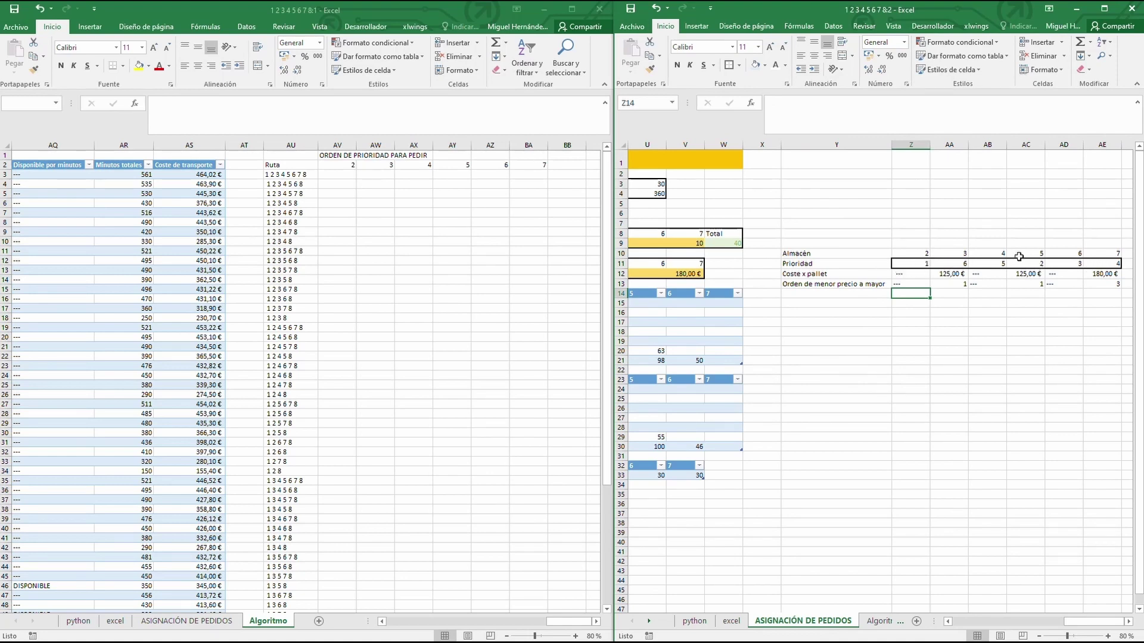
# Change Z12's formula to =SI(Q12>0;Q12+Z11*10^-6;"---"), copy it across to AE12 and check the resulting order.
pyautogui.moveTo(1109, 627); pyautogui.dragTo(1074, 625)
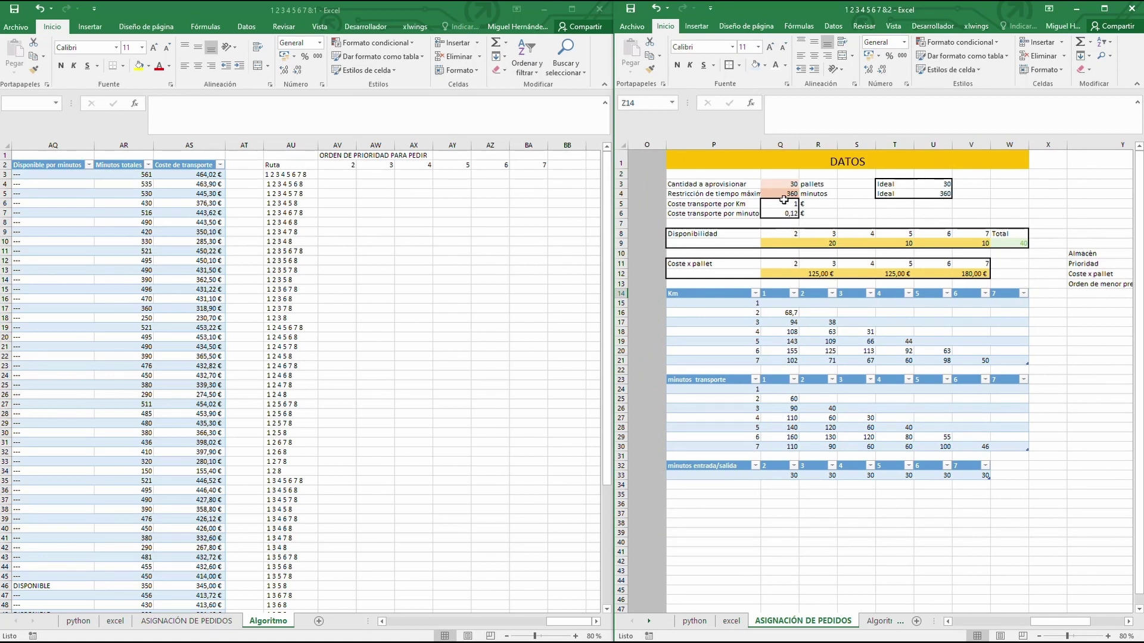
pyautogui.moveTo(1060, 622); pyautogui.dragTo(1116, 629)
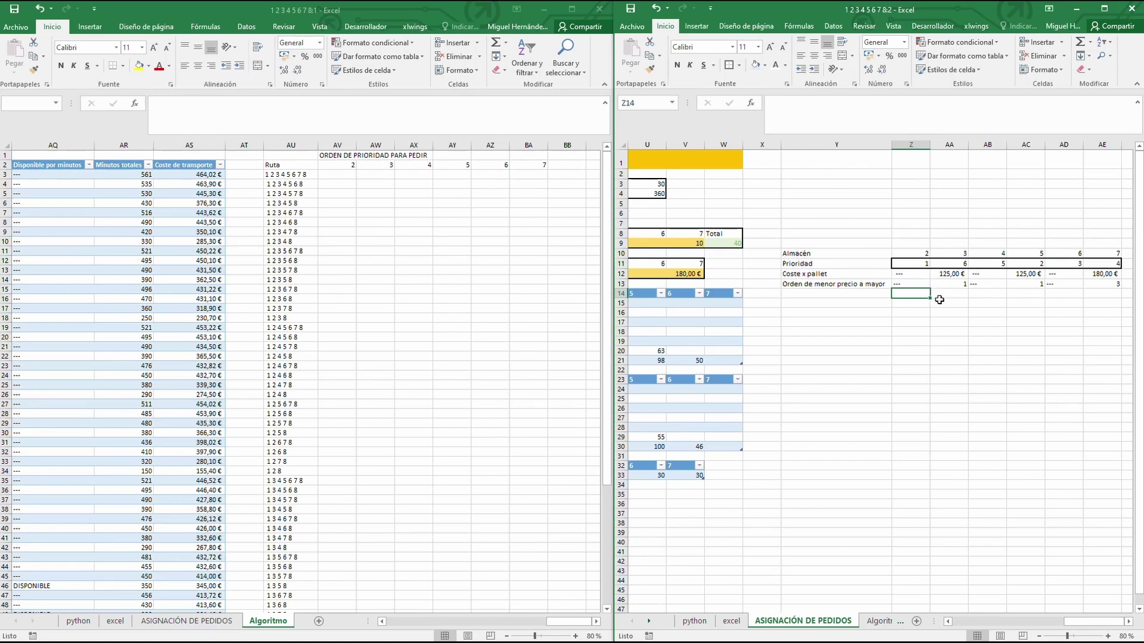
pyautogui.click(915, 273)
pyautogui.click(825, 103)
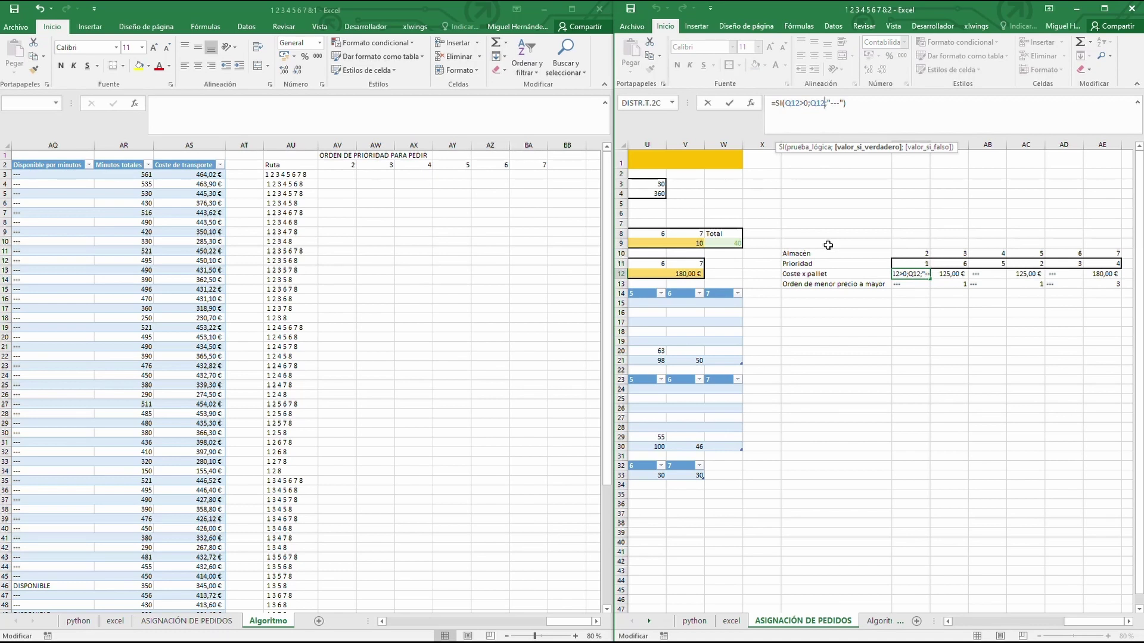
pyautogui.write('+')
pyautogui.click(912, 262)
pyautogui.write('*10^-6')
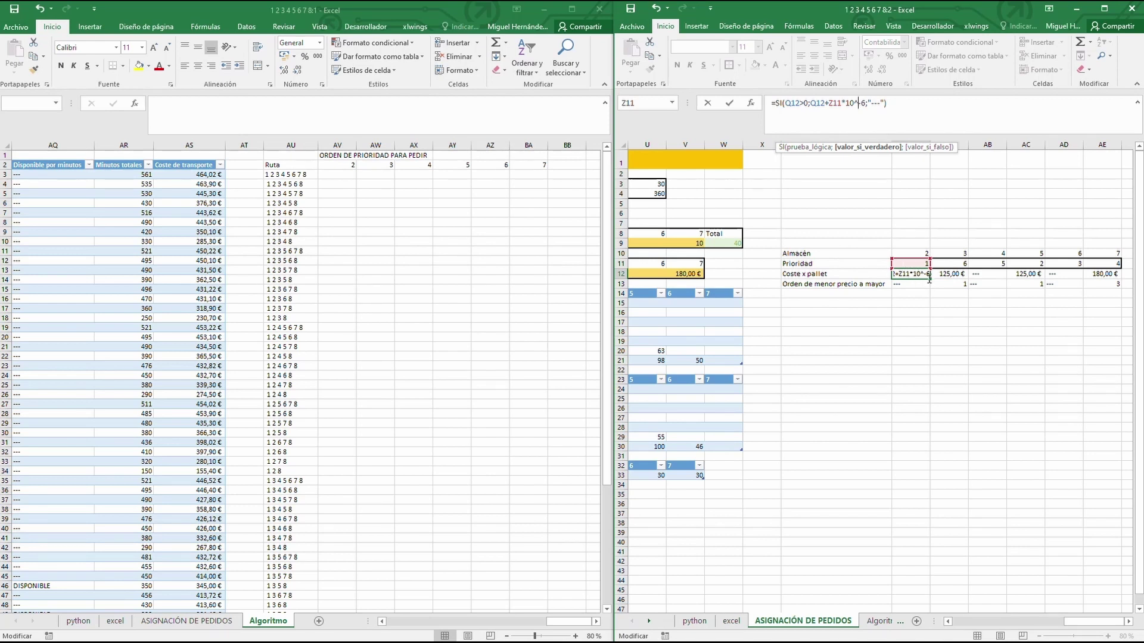
pyautogui.click(730, 108)
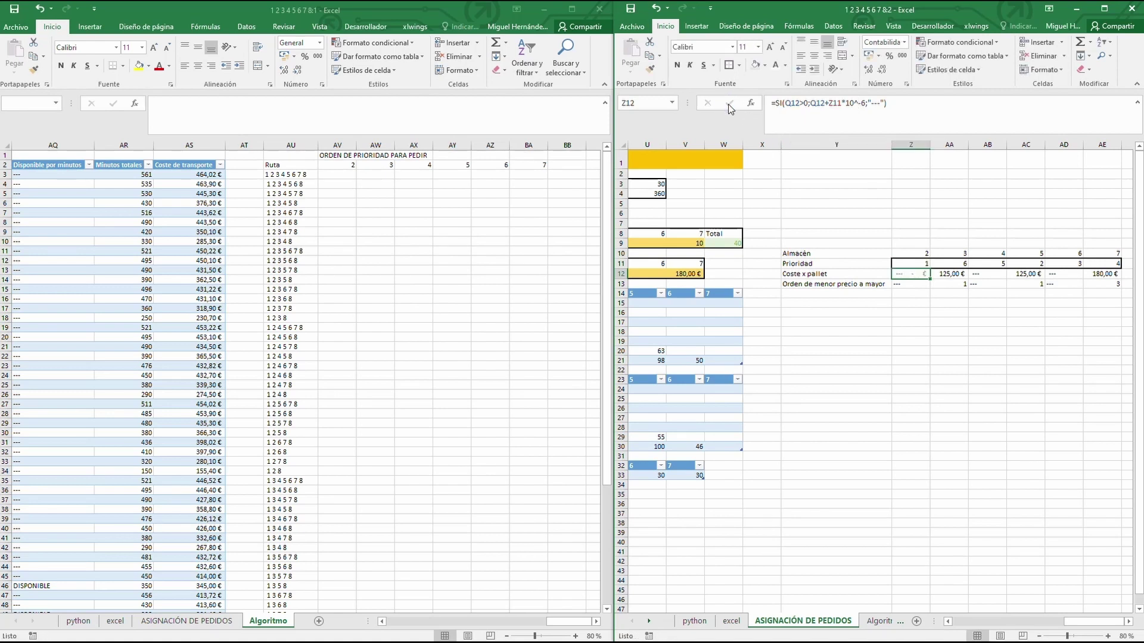
pyautogui.moveTo(929, 278); pyautogui.dragTo(1108, 278)
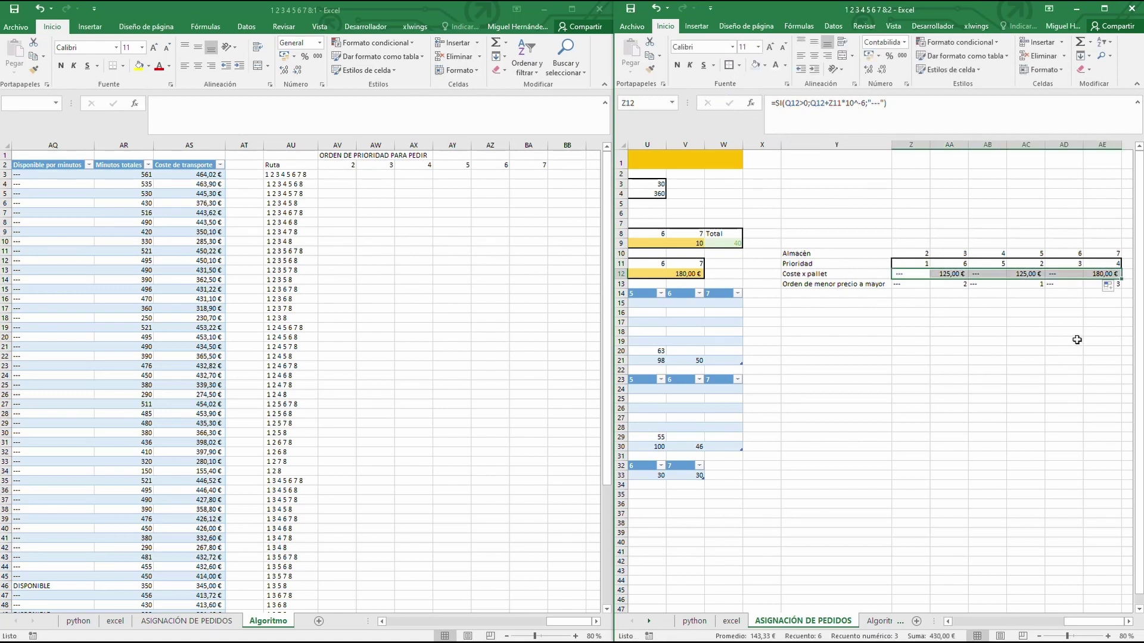
pyautogui.click(1024, 284)
pyautogui.click(951, 275)
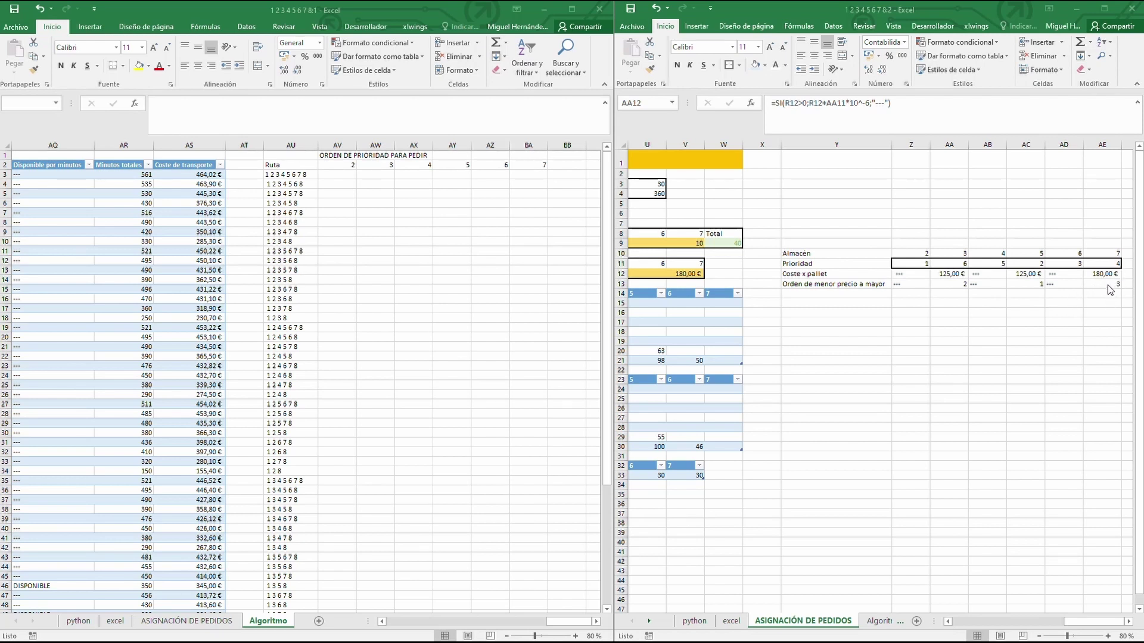
# Format the Almacén row Y10:AE10 as a header with a blue fill and bold white text.
pyautogui.moveTo(830, 251)
pyautogui.mouseDown()
pyautogui.moveTo(998, 263)
pyautogui.moveTo(1116, 251)
pyautogui.mouseUp()
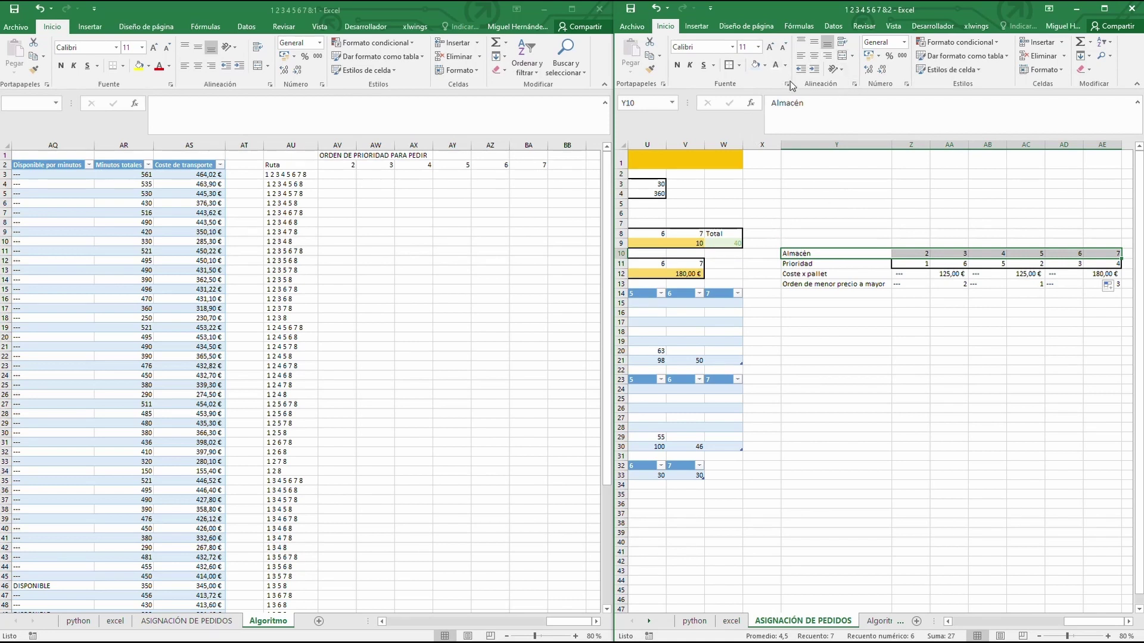
pyautogui.click(755, 64)
pyautogui.click(765, 65)
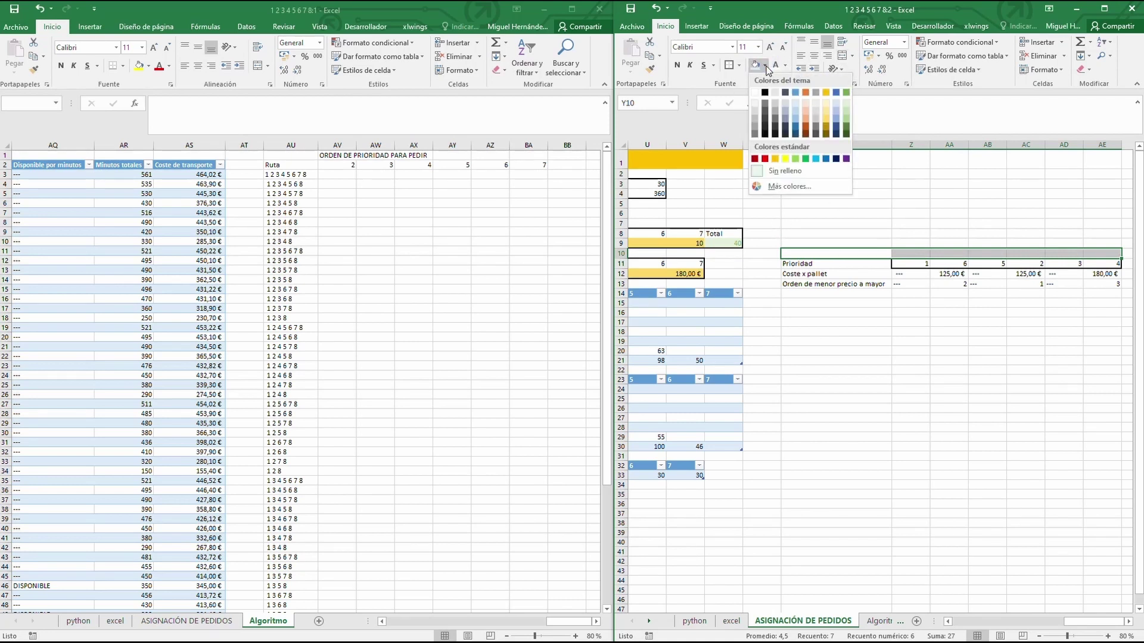
pyautogui.click(796, 91)
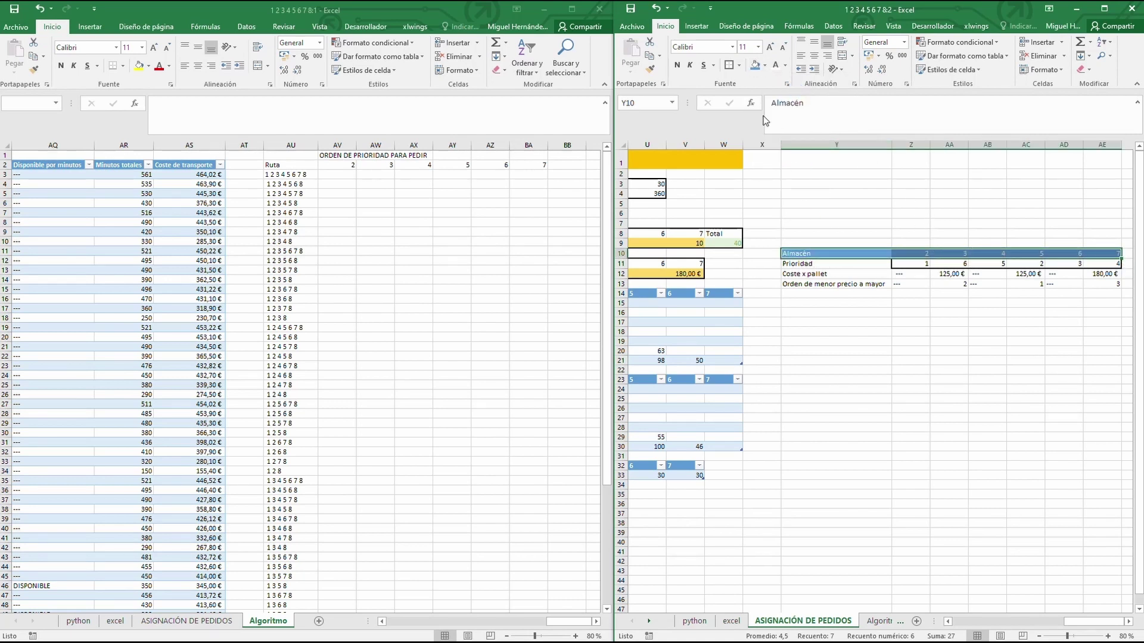
pyautogui.click(676, 65)
# Shade the Prioridad row and the Orden de menor precio a mayor row light blue from column Y to AE.
pyautogui.moveTo(822, 264); pyautogui.dragTo(1102, 258)
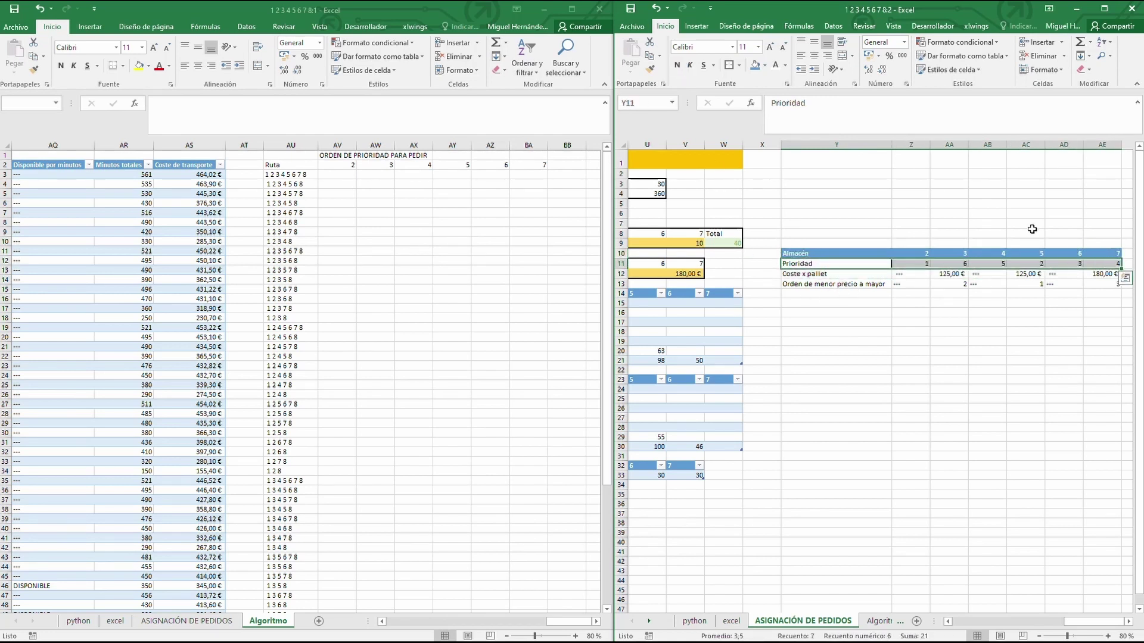
pyautogui.click(767, 70)
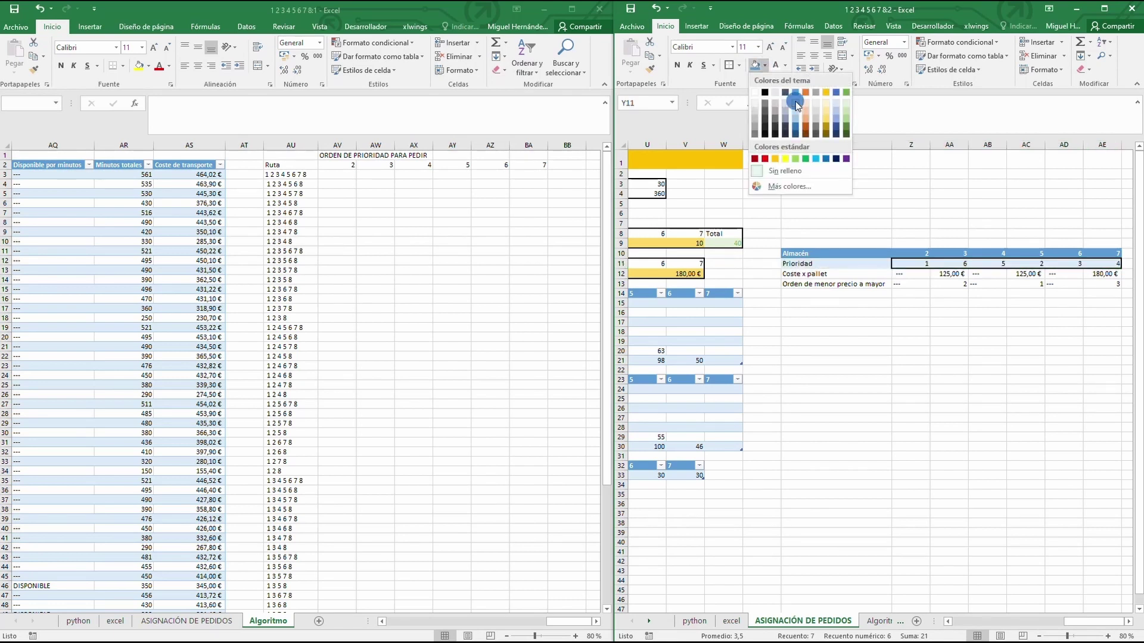
pyautogui.click(795, 101)
pyautogui.moveTo(834, 289); pyautogui.dragTo(1108, 285)
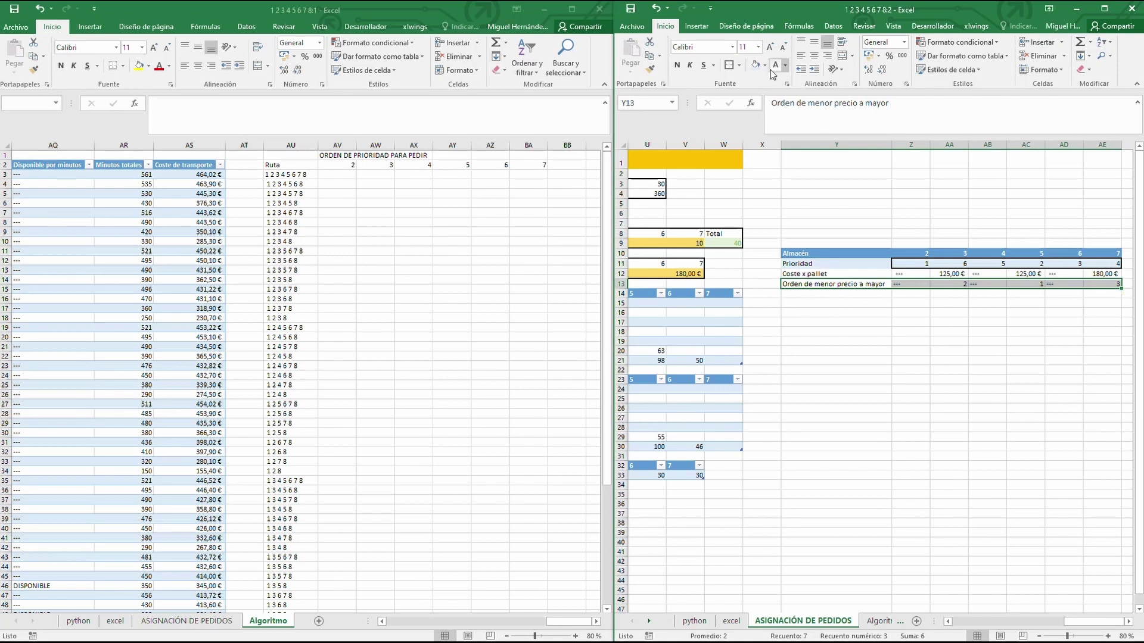
pyautogui.click(837, 379)
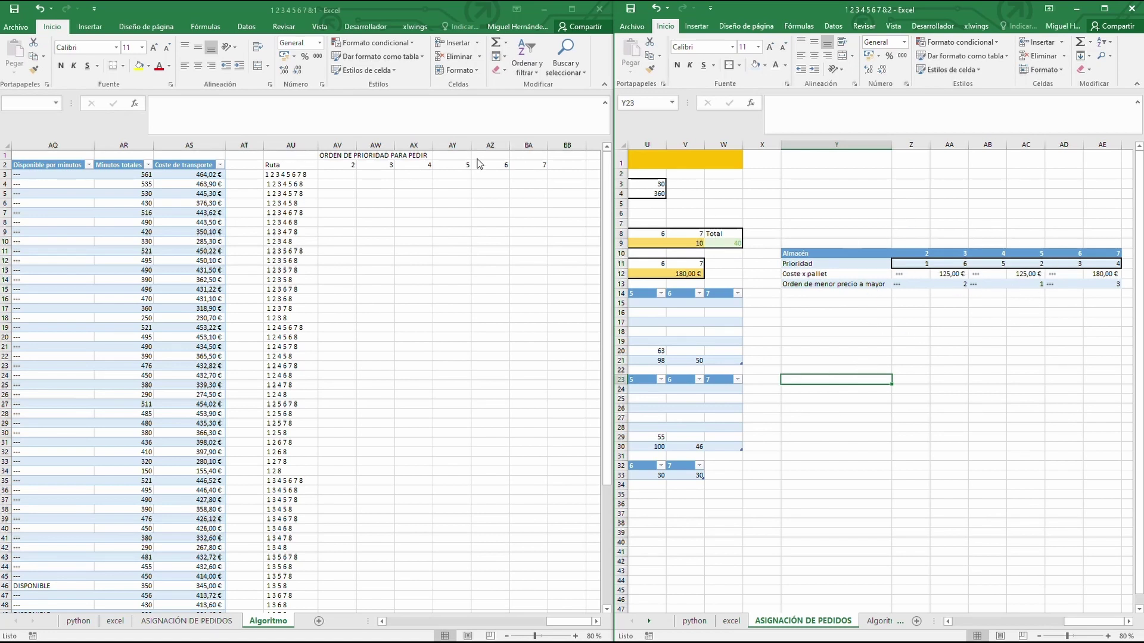
# Start a SI formula in AV3 of the Algoritmo sheet that tests whether B3 equals 1.
pyautogui.click(340, 174)
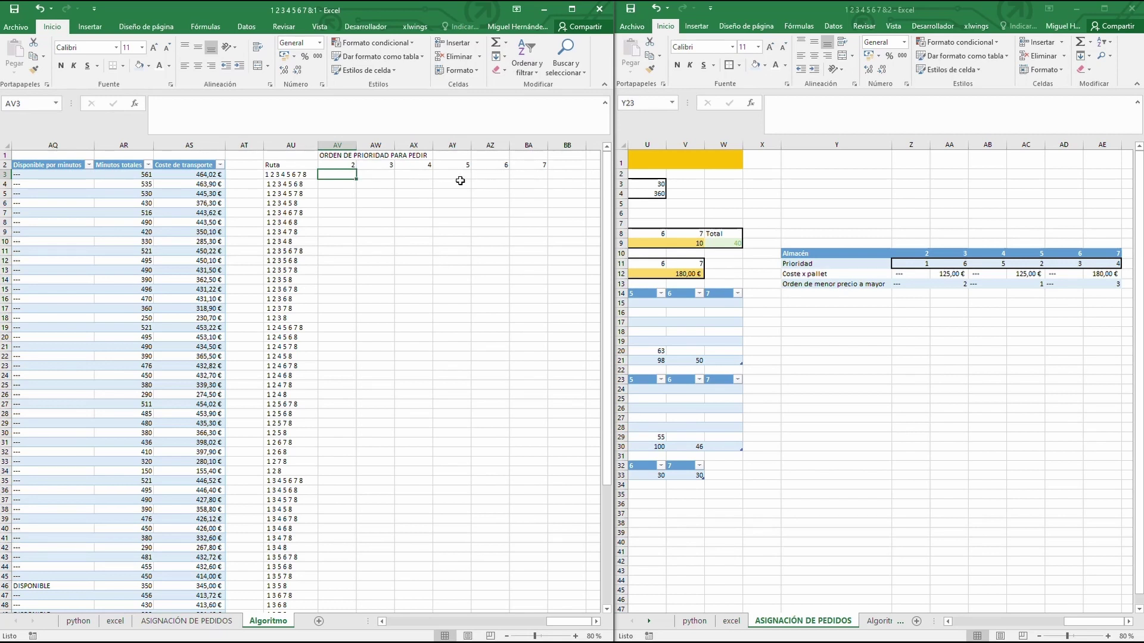
pyautogui.click(231, 119)
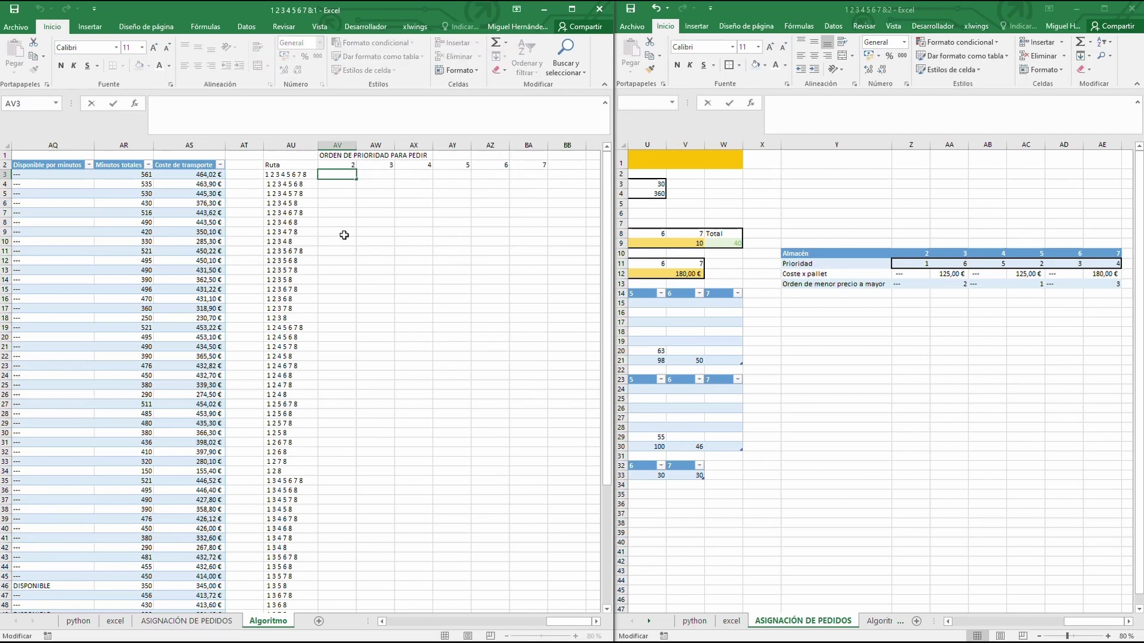
pyautogui.write('=si(')
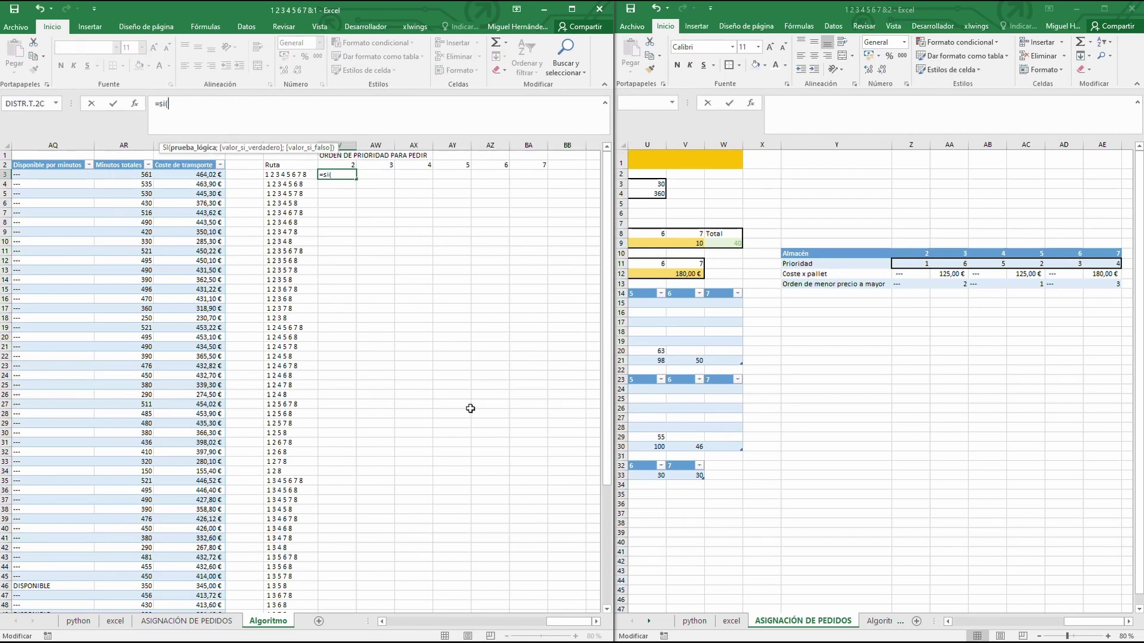
pyautogui.write('b3')
pyautogui.moveTo(581, 621); pyautogui.dragTo(393, 621)
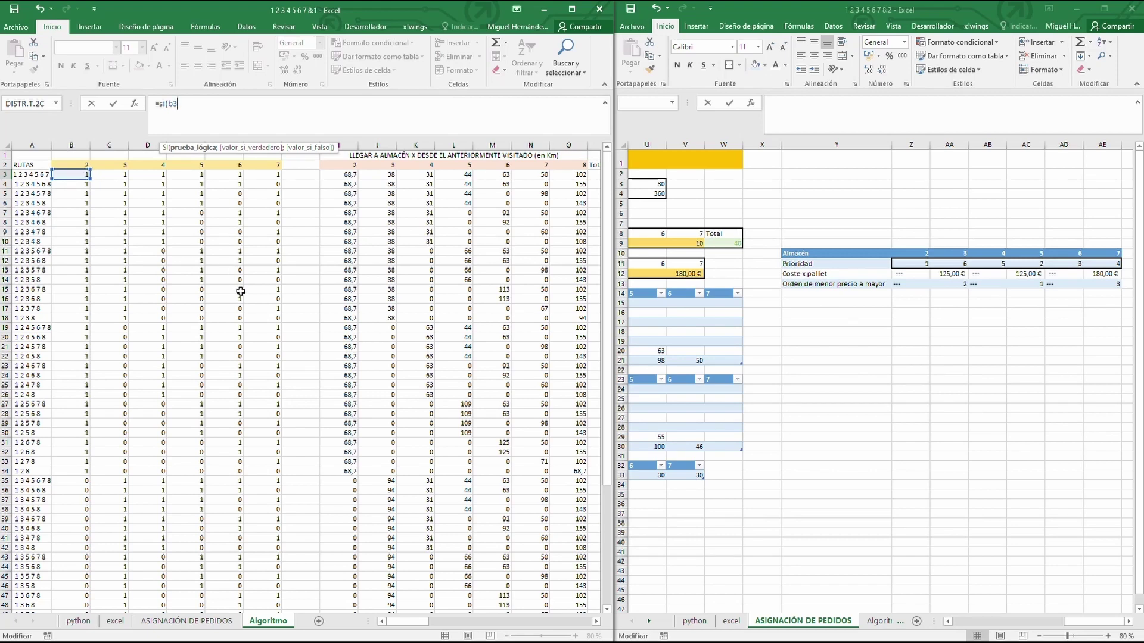
pyautogui.moveTo(411, 622); pyautogui.dragTo(582, 620)
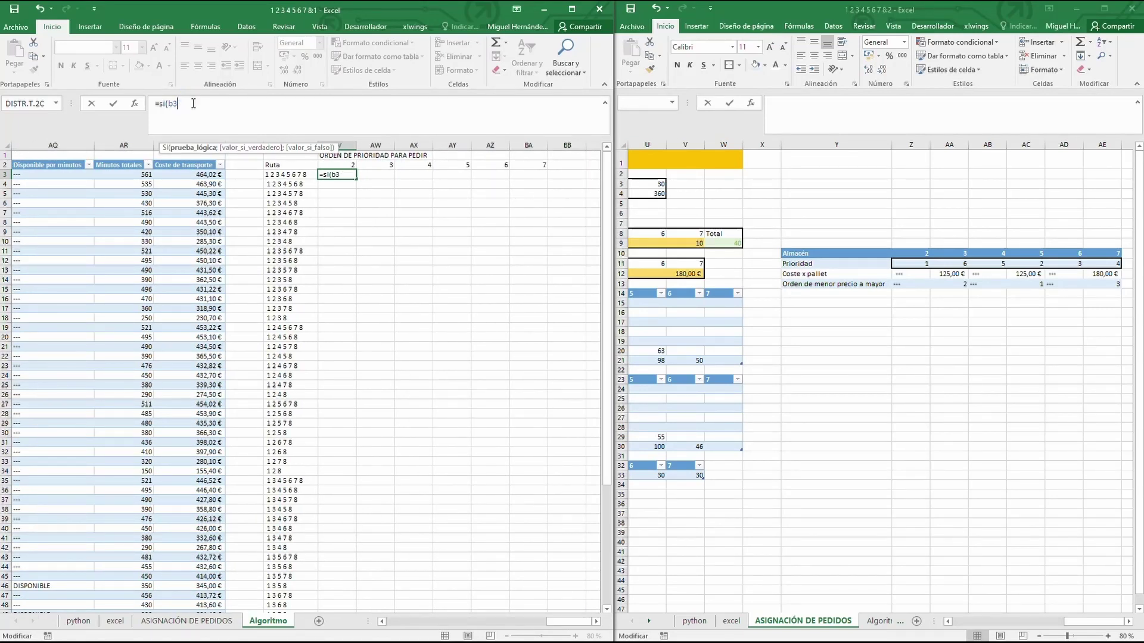
pyautogui.write(';')
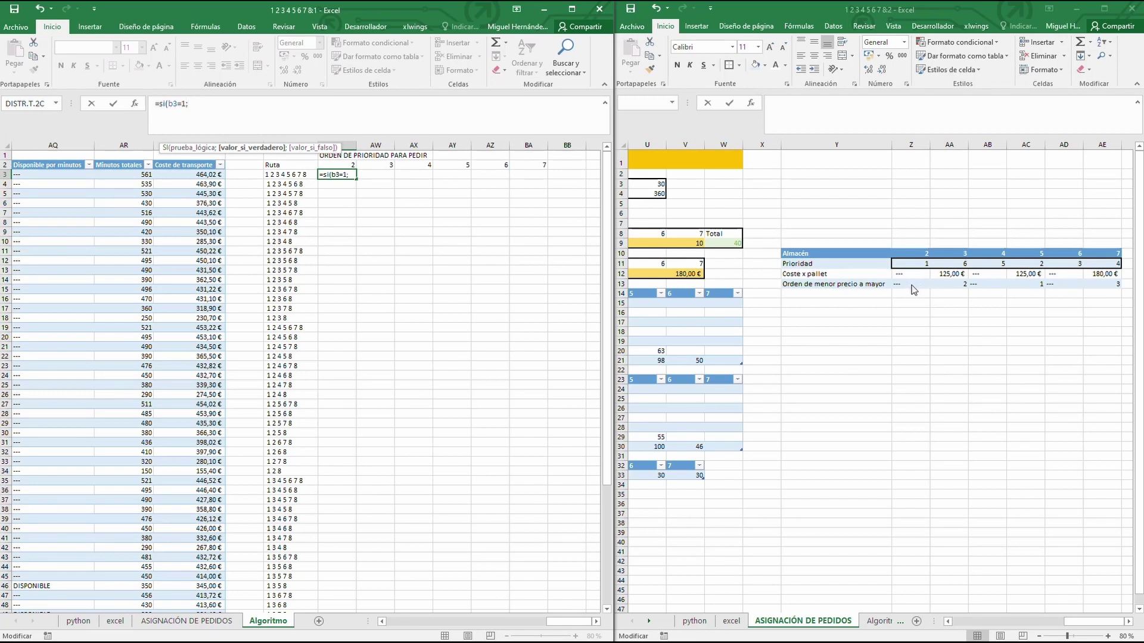
# Add a BUSCARH function as AV3's true result, with AV$2 as the lookup value.
pyautogui.click(195, 103)
pyautogui.write('buscarh(')
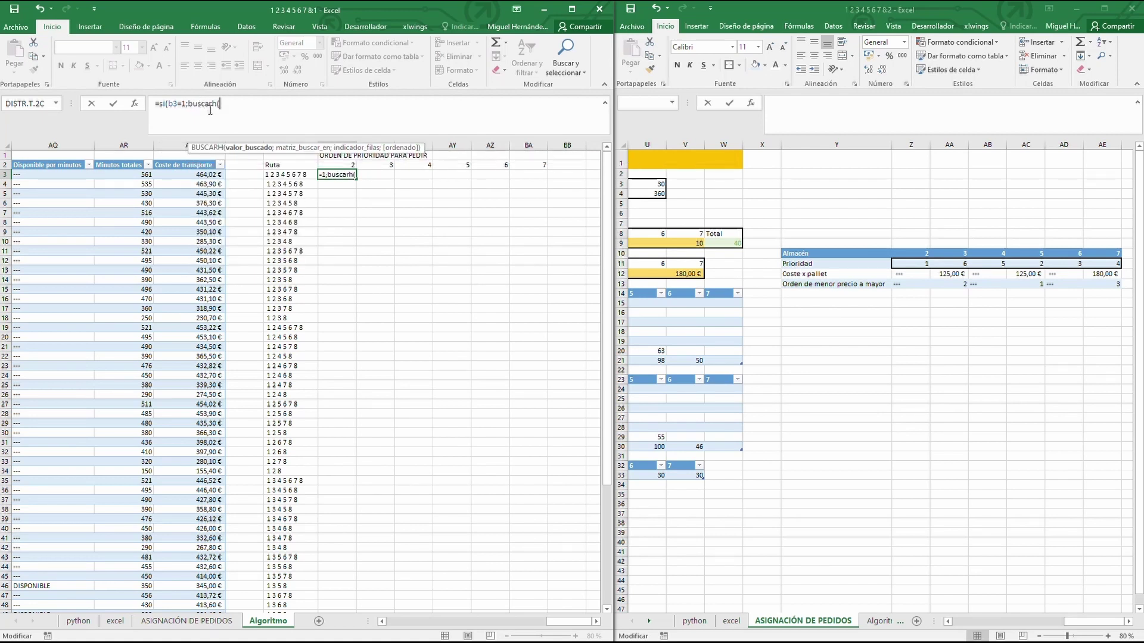
pyautogui.click(343, 165)
pyautogui.click(229, 99)
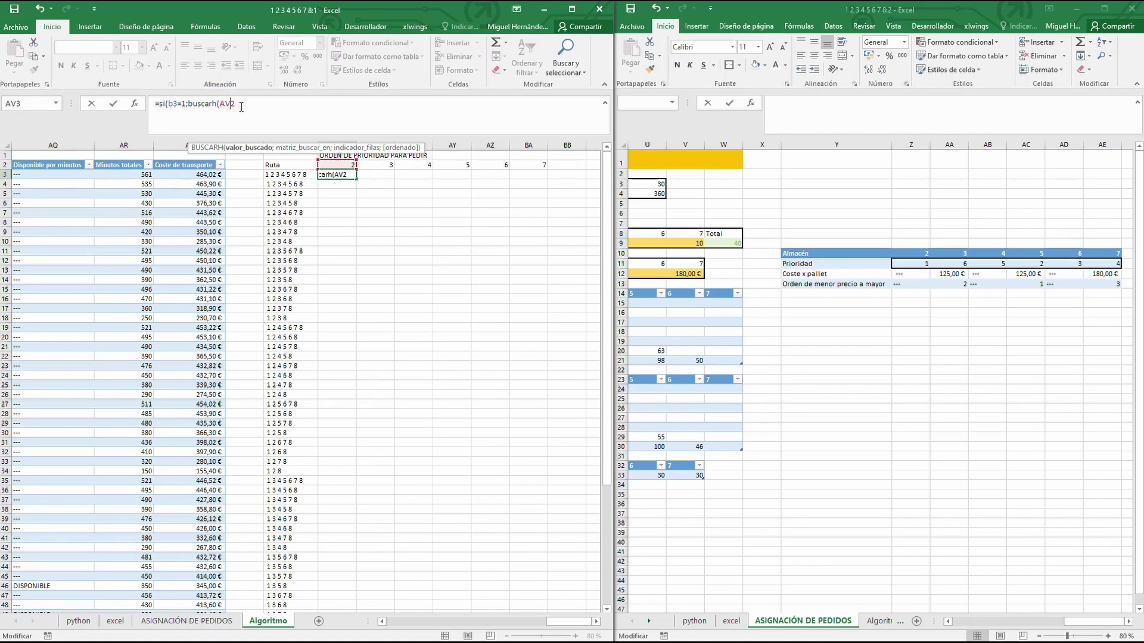
pyautogui.write('$')
pyautogui.click(242, 104)
pyautogui.write(';')
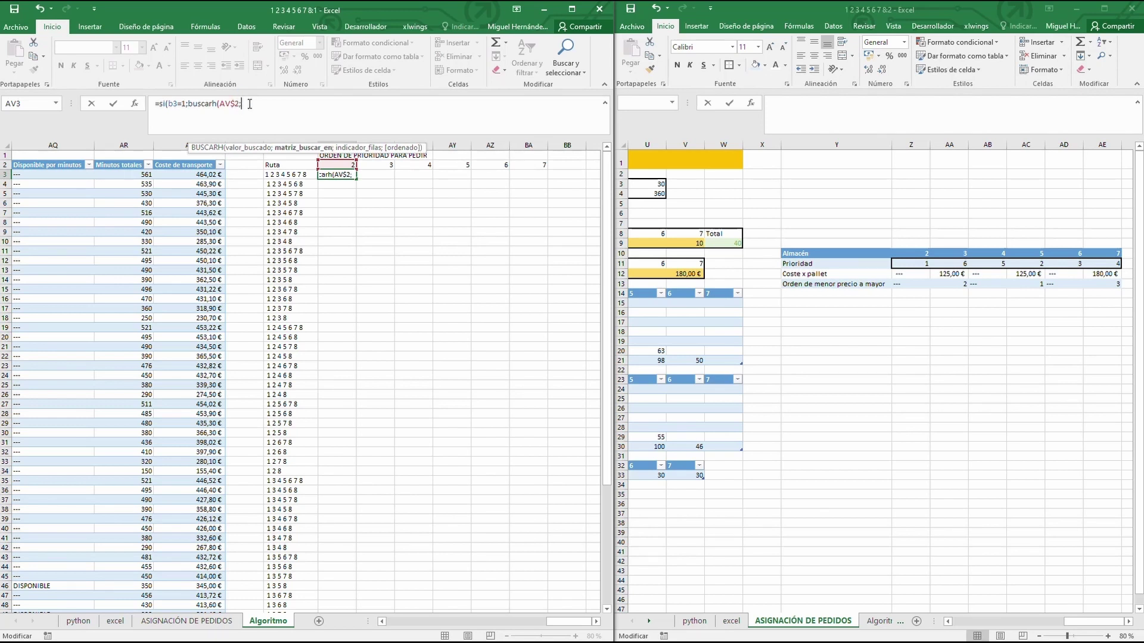
# Set the BUSCARH lookup range to the absolute reference $Z$10:$AE$13 on ASIGNACIÓN DE PEDIDOS.
pyautogui.click(920, 252)
pyautogui.moveTo(920, 252); pyautogui.dragTo(1106, 274)
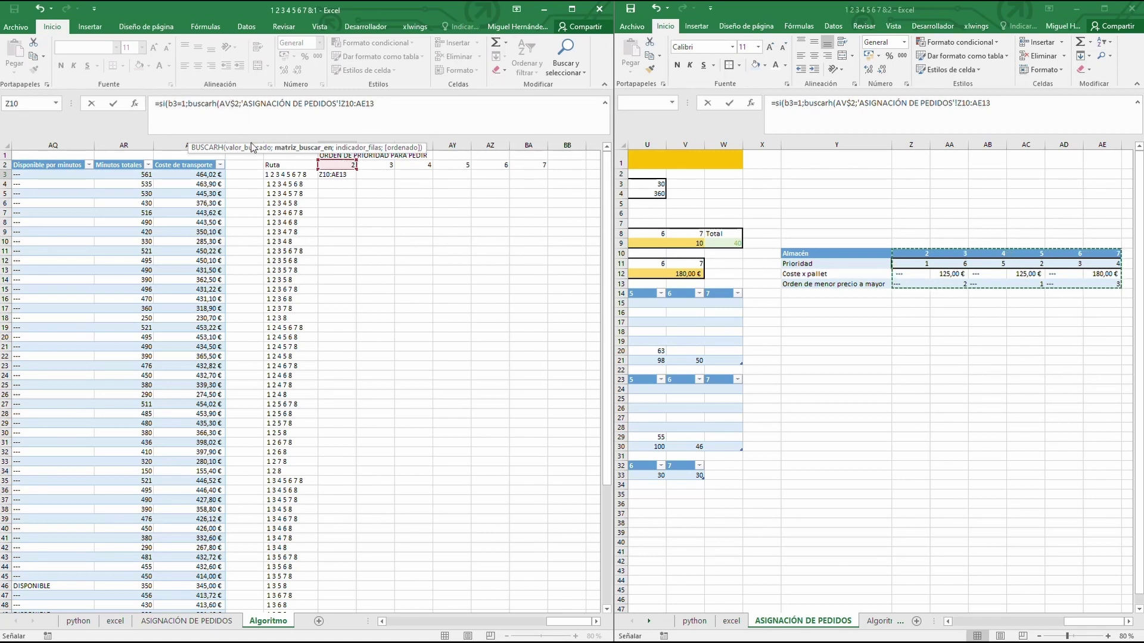
pyautogui.click(352, 104)
pyautogui.press('F4')
pyautogui.doubleClick(384, 104)
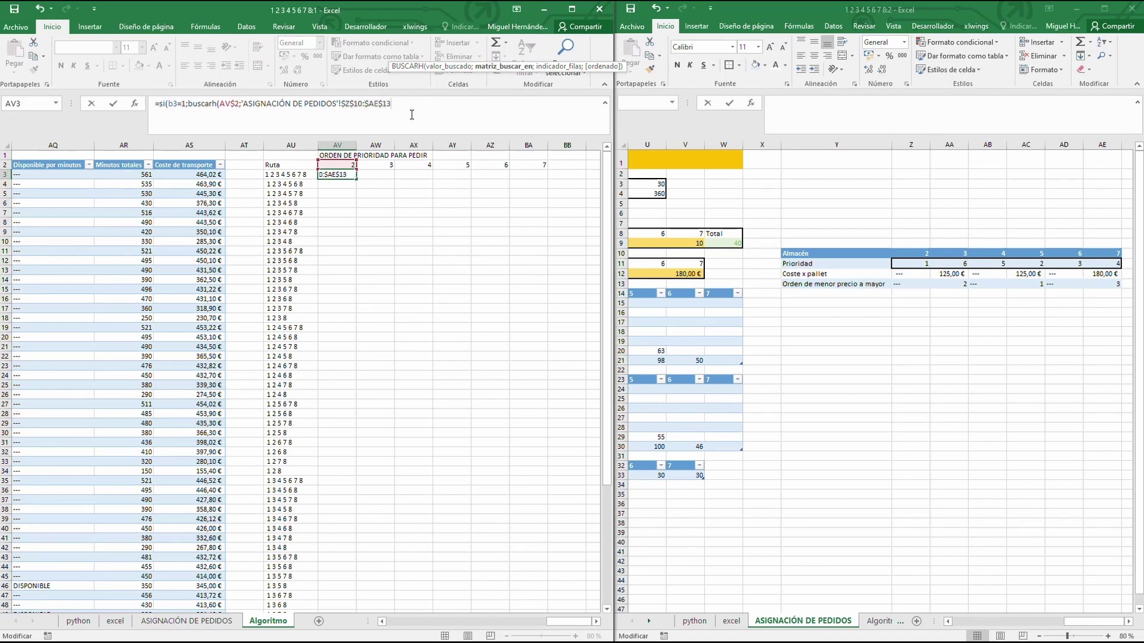
# Complete AV3's formula with row index 4 and empty text as the false result, and check it against cell Z13.
pyautogui.write(';4')
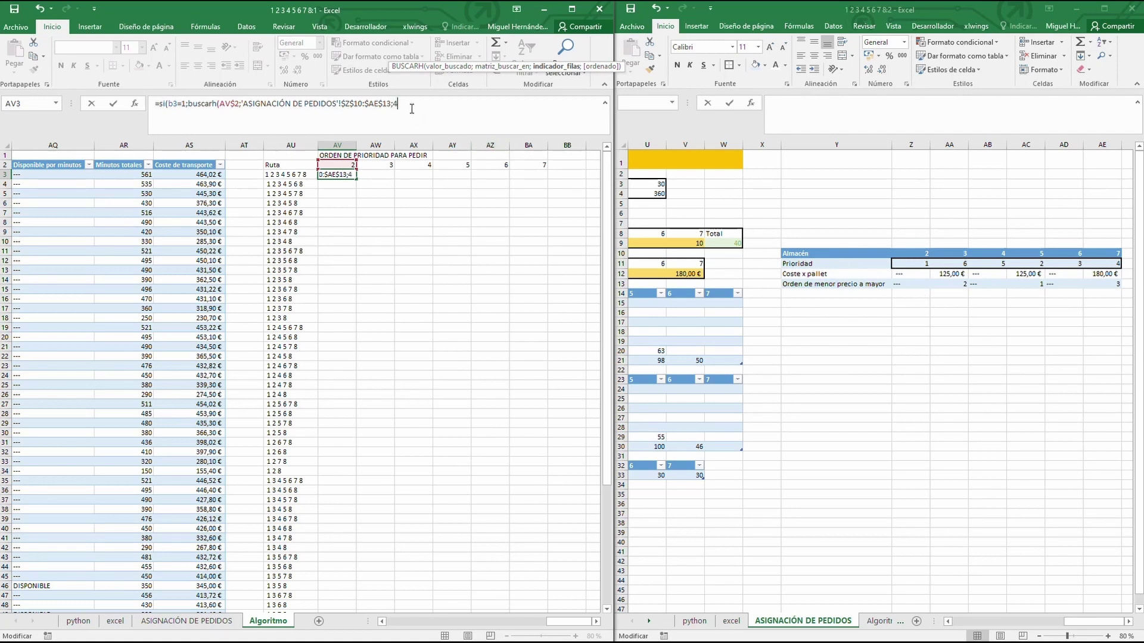
pyautogui.write(');')
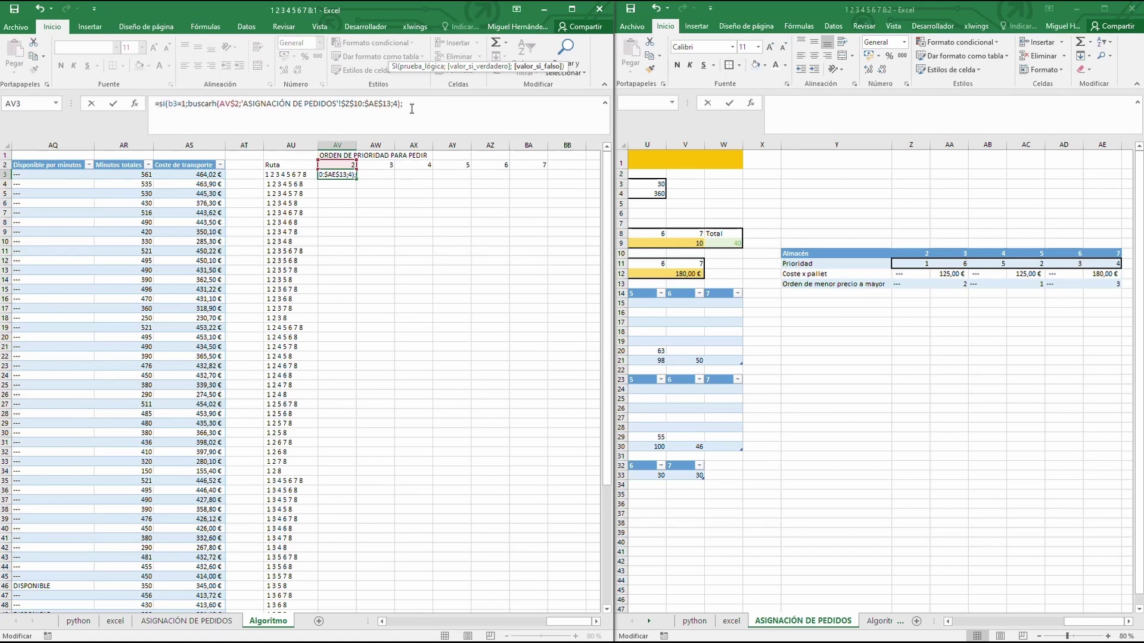
pyautogui.write('"')
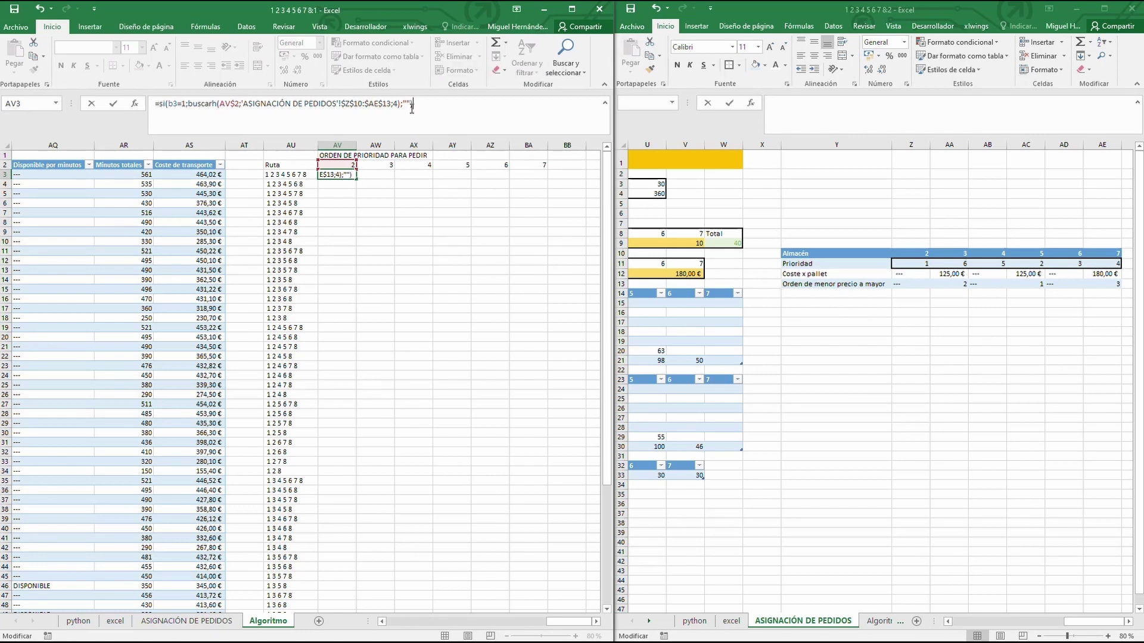
pyautogui.press('Return')
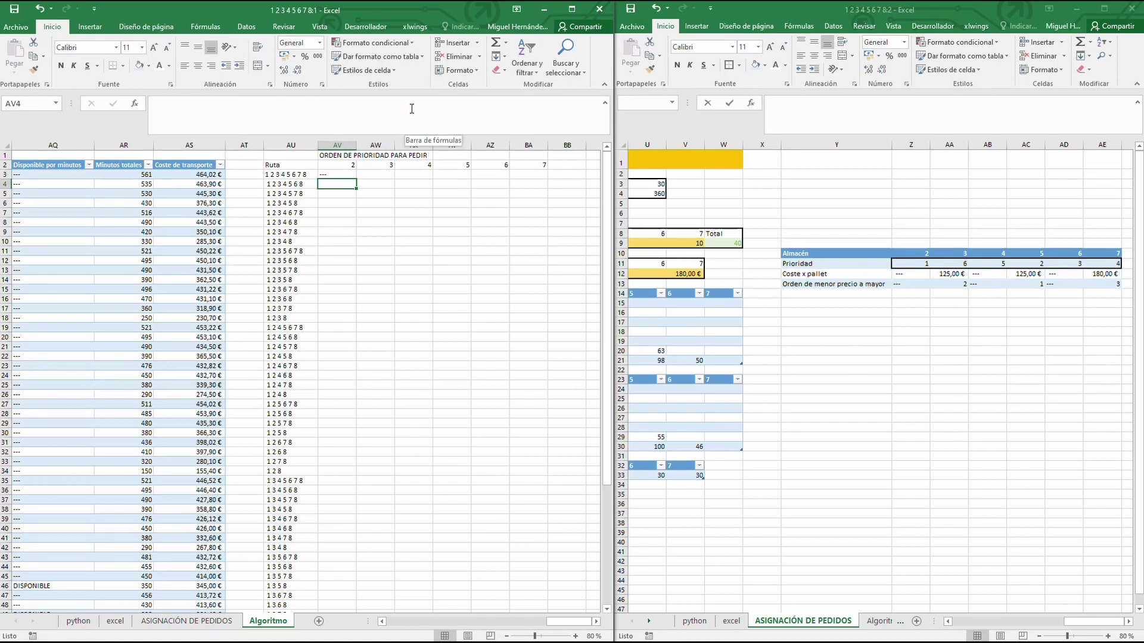
pyautogui.click(349, 174)
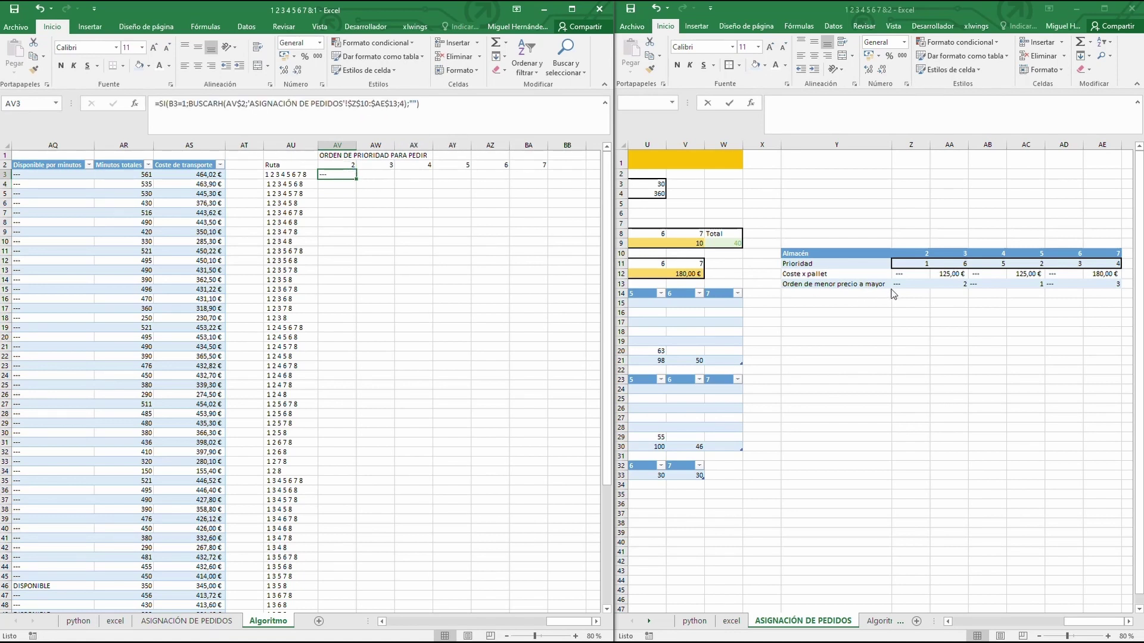
pyautogui.click(907, 286)
pyautogui.click(902, 284)
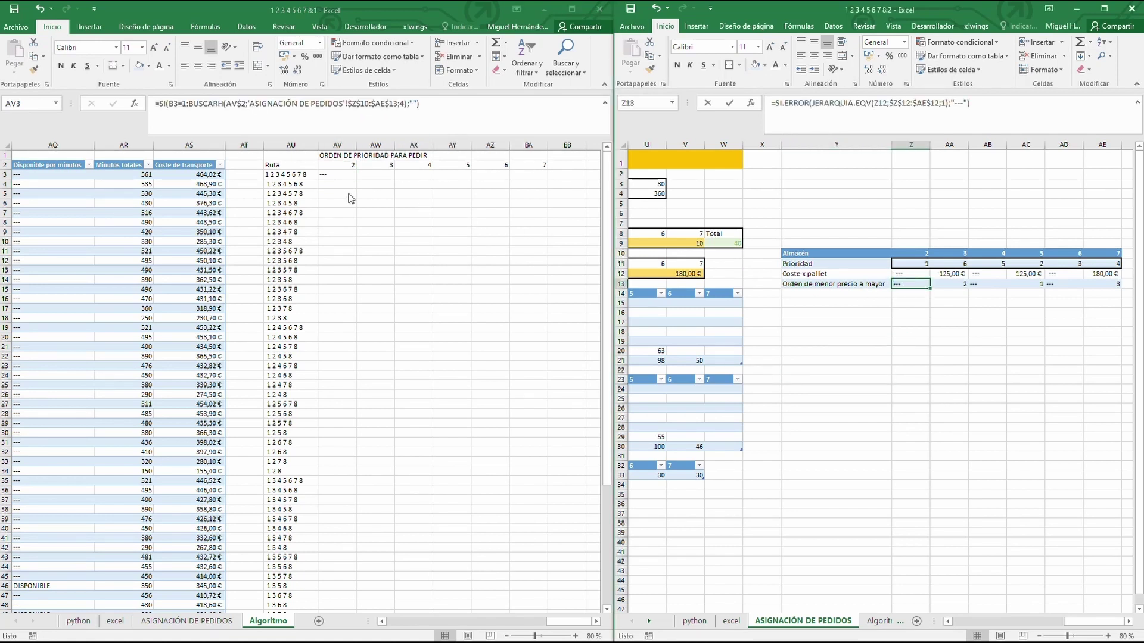
pyautogui.click(340, 175)
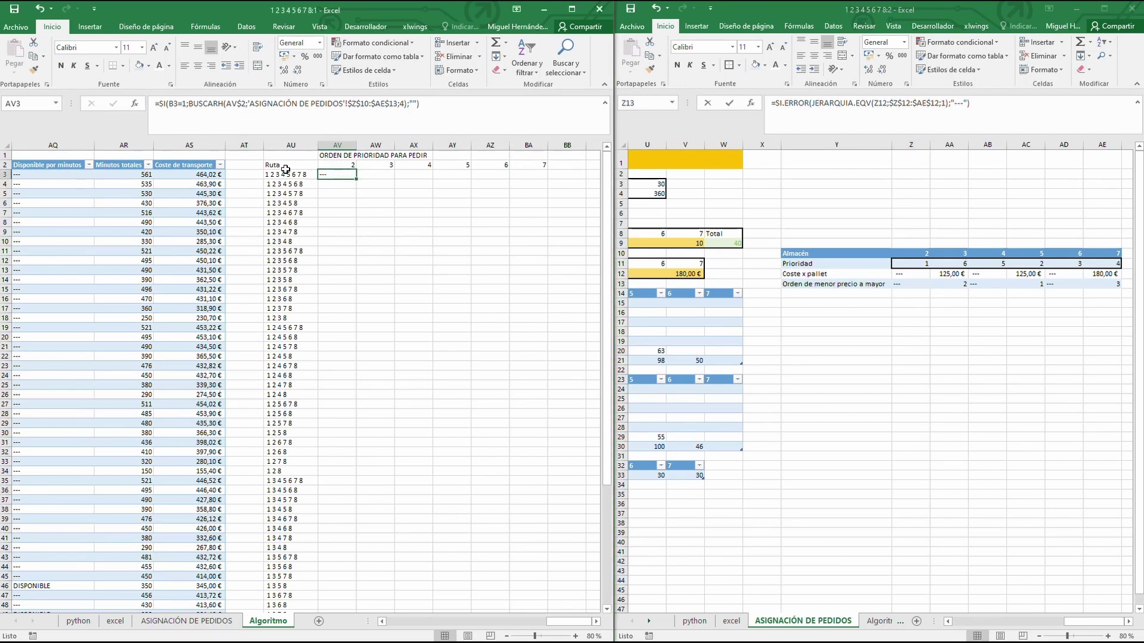
# Fill AV3's formula across to BA3 and down to row 65 of the order-priority table.
pyautogui.moveTo(358, 179); pyautogui.dragTo(544, 175)
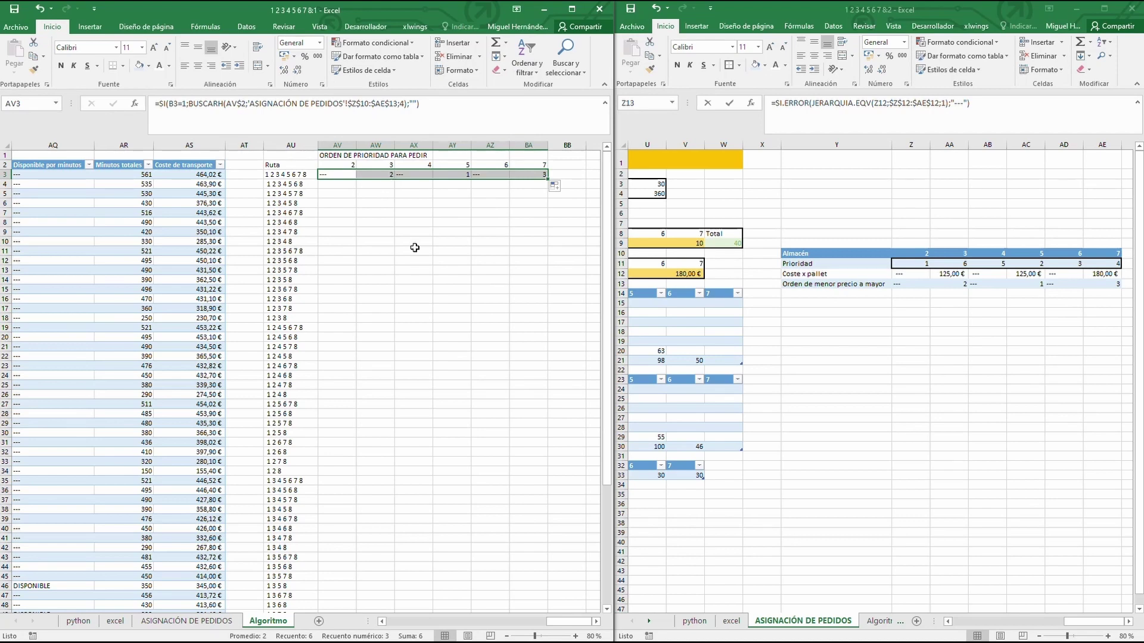
pyautogui.moveTo(547, 179); pyautogui.dragTo(512, 588)
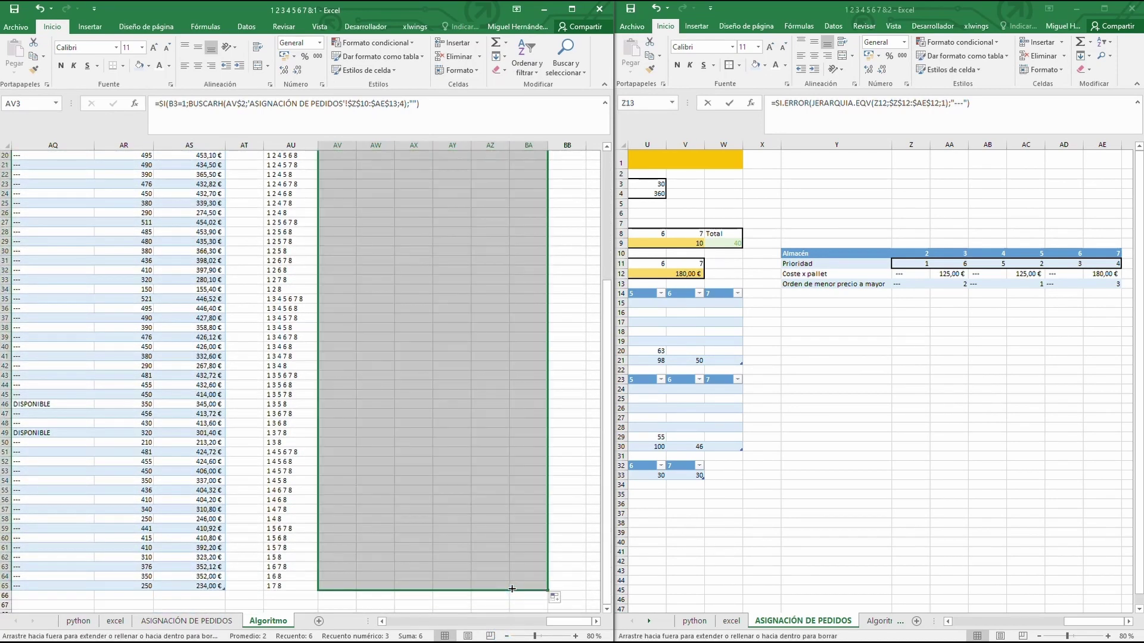
pyautogui.scroll(7, 440, 430)
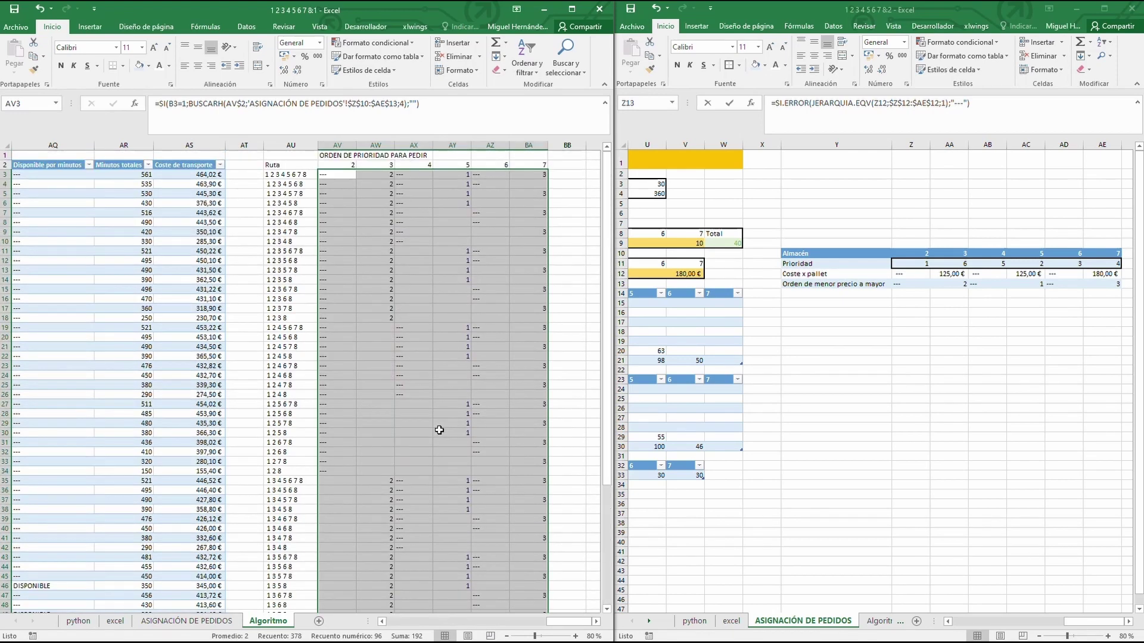
# Examine the filled ranks, comparing warehouses 5 and 7 for the route 1 2 4 5 6 7 8 in row 19.
pyautogui.click(376, 231)
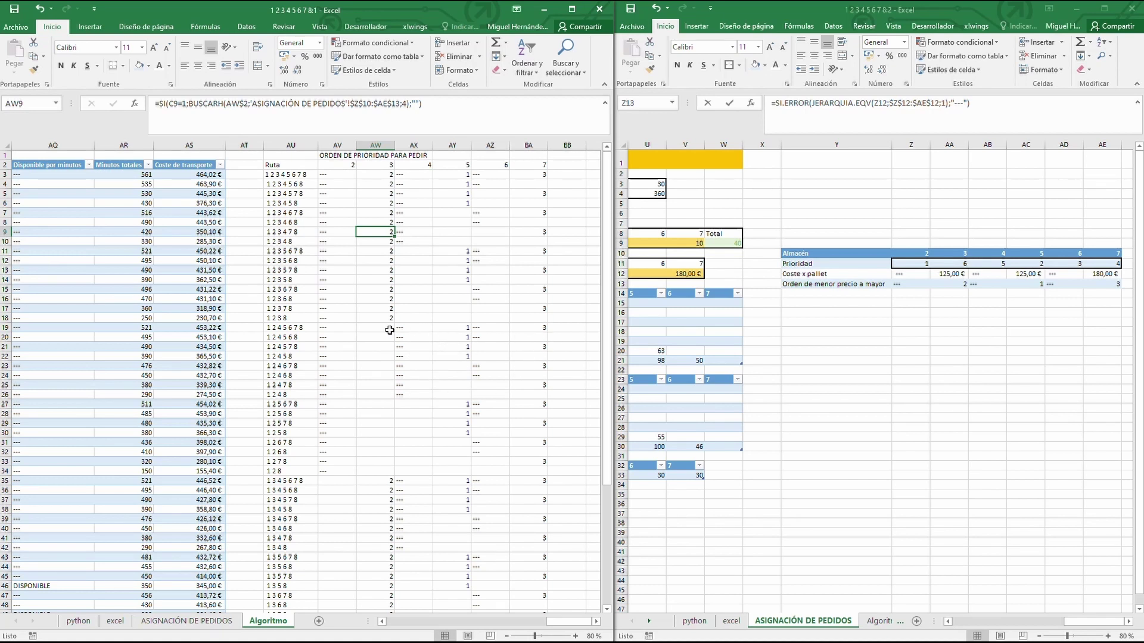
pyautogui.moveTo(278, 327); pyautogui.dragTo(526, 335)
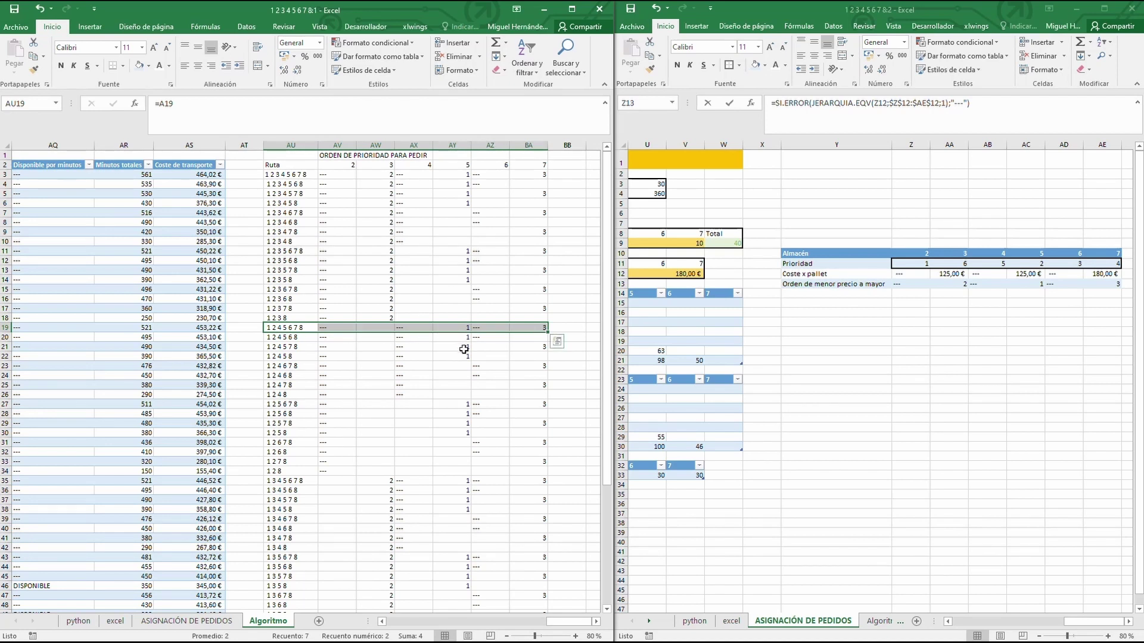
pyautogui.click(458, 328)
pyautogui.click(528, 328)
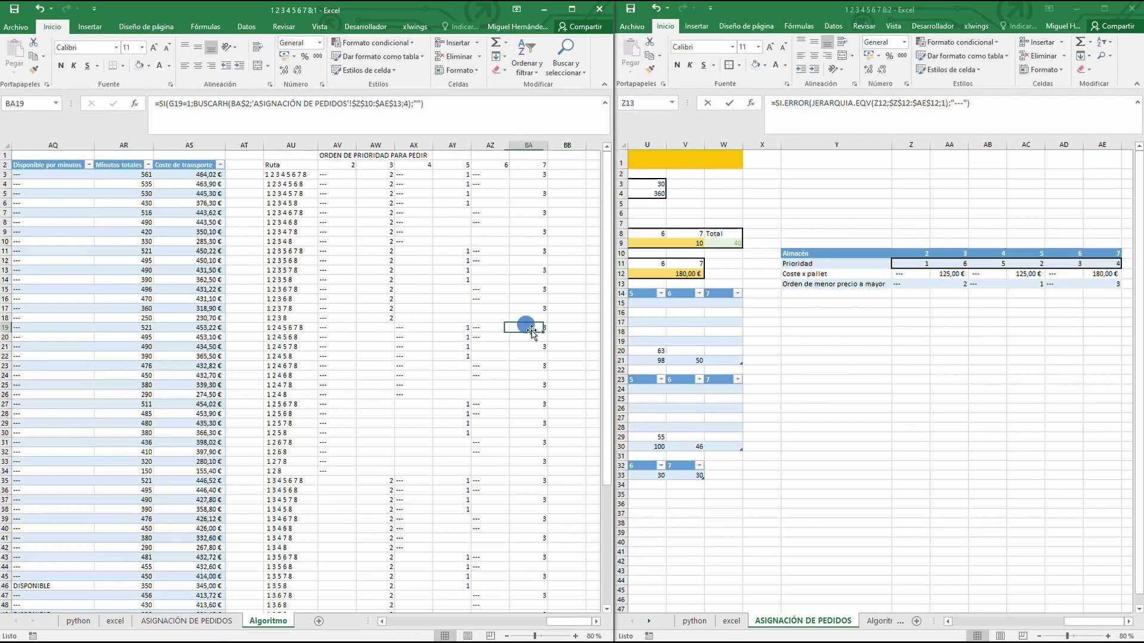
pyautogui.click(462, 328)
pyautogui.click(515, 328)
pyautogui.click(453, 328)
pyautogui.click(539, 328)
pyautogui.click(452, 329)
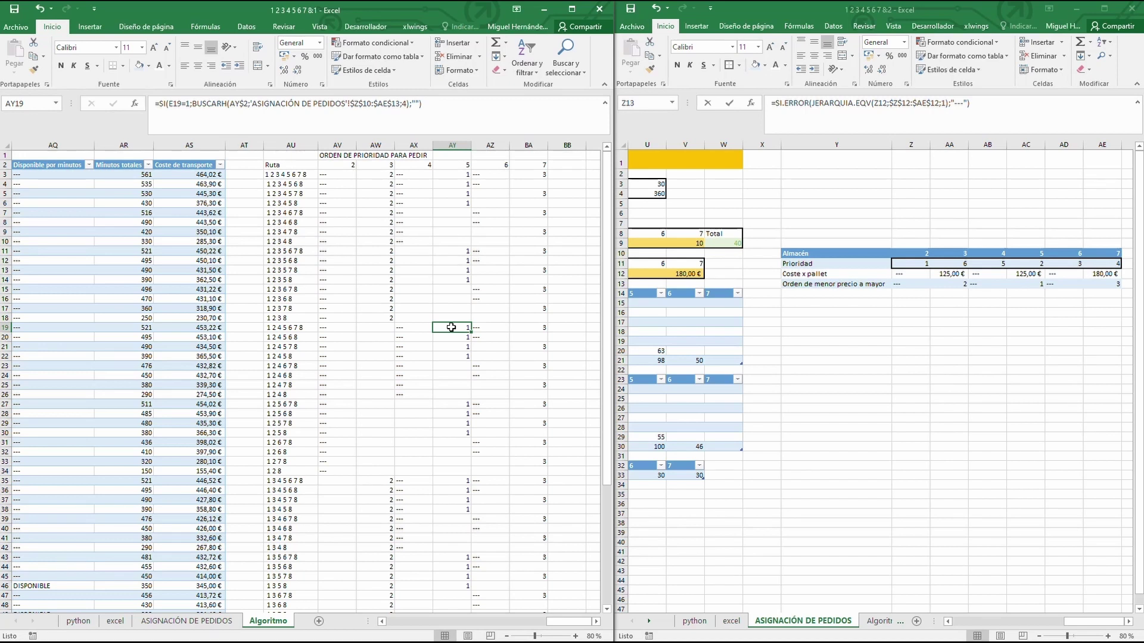
pyautogui.click(523, 325)
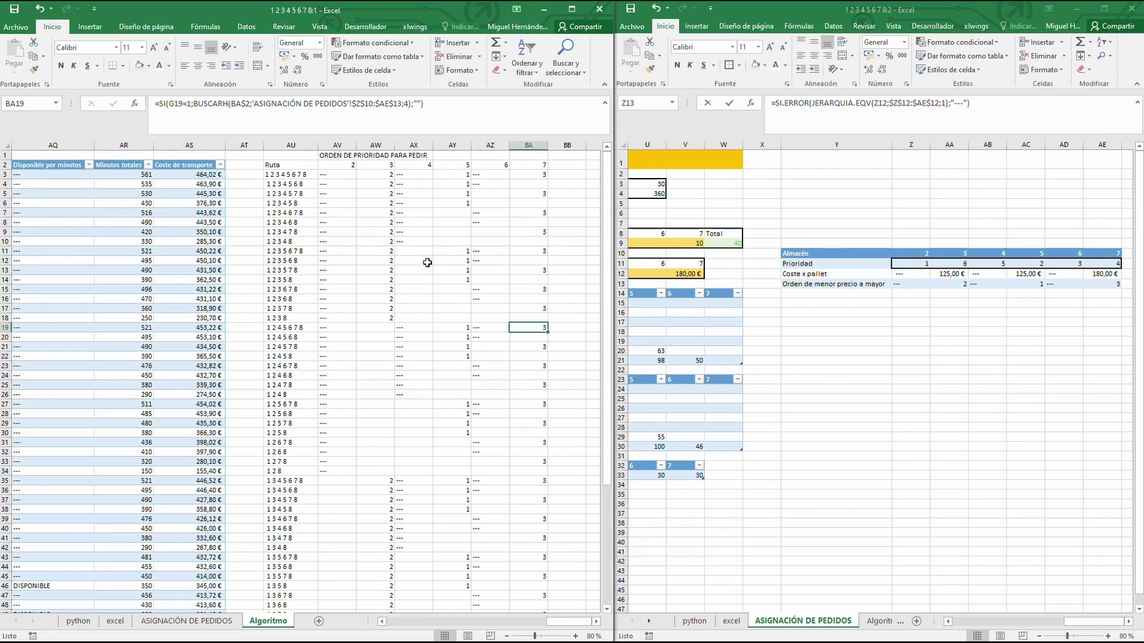
# Narrow columns AV to BA and format the order-priority table with a blue header and banded rows down to row 65.
pyautogui.moveTo(353, 147); pyautogui.dragTo(341, 148)
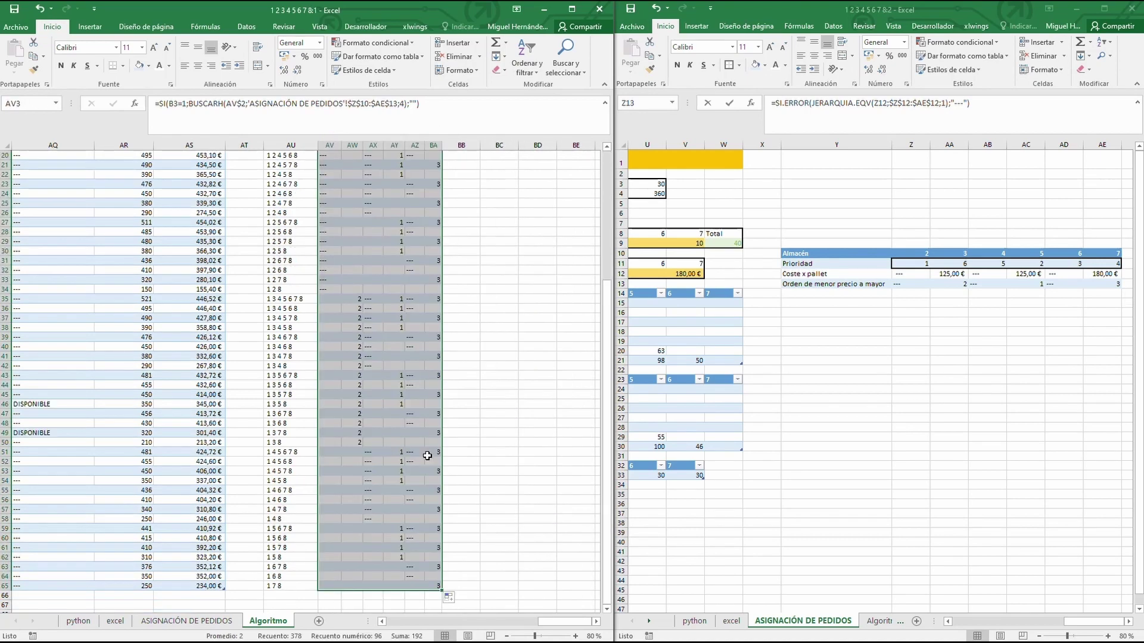
pyautogui.scroll(6, 426, 456)
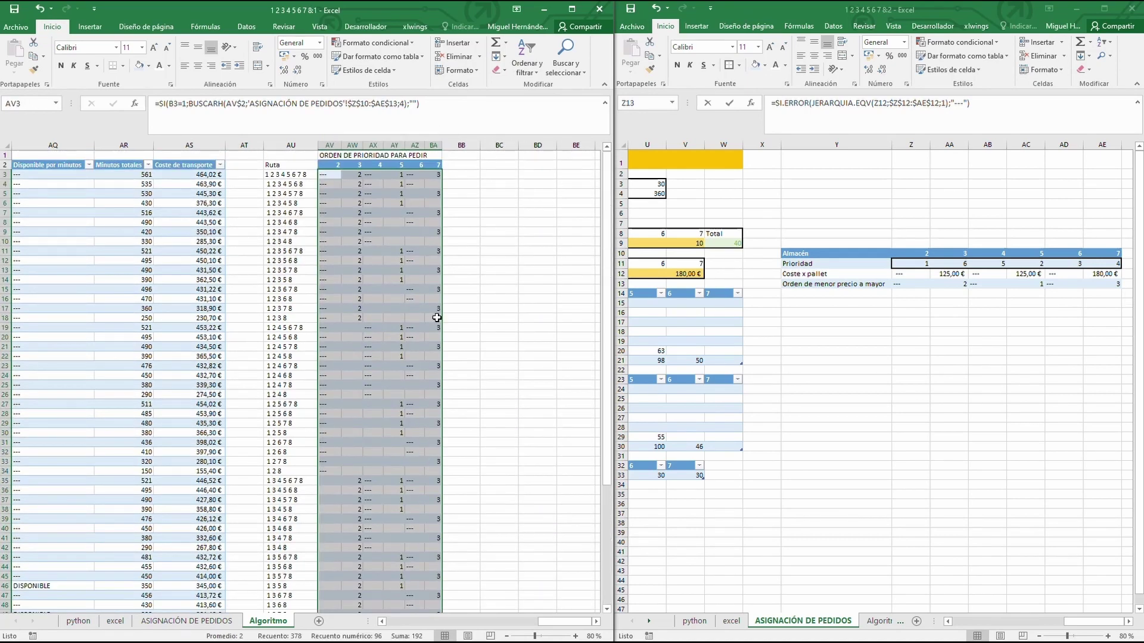
pyautogui.click(433, 289)
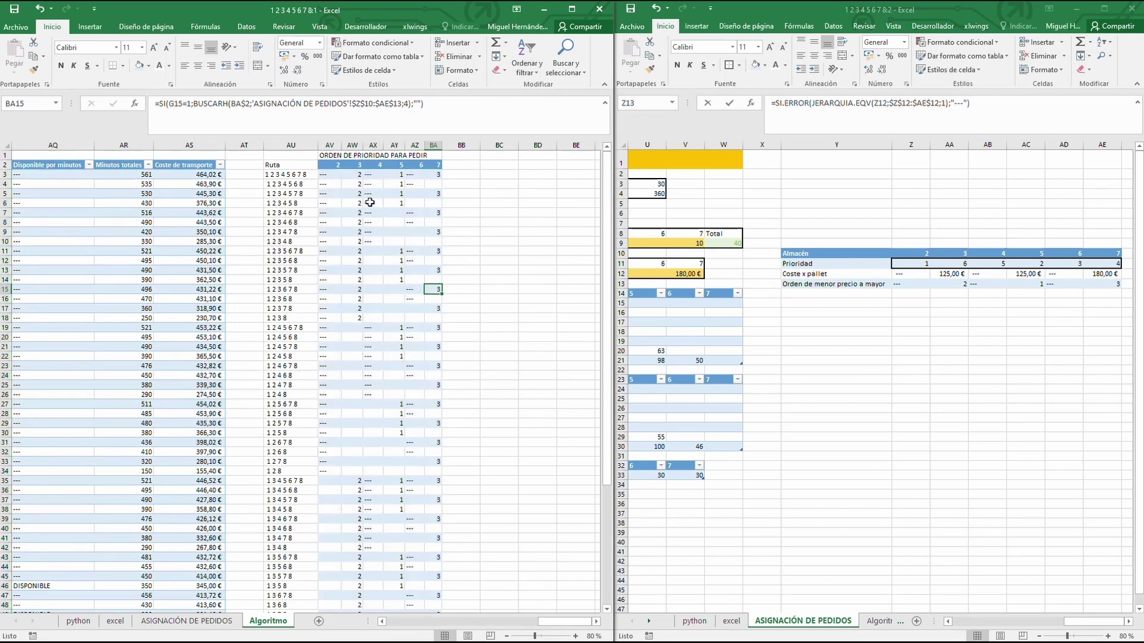